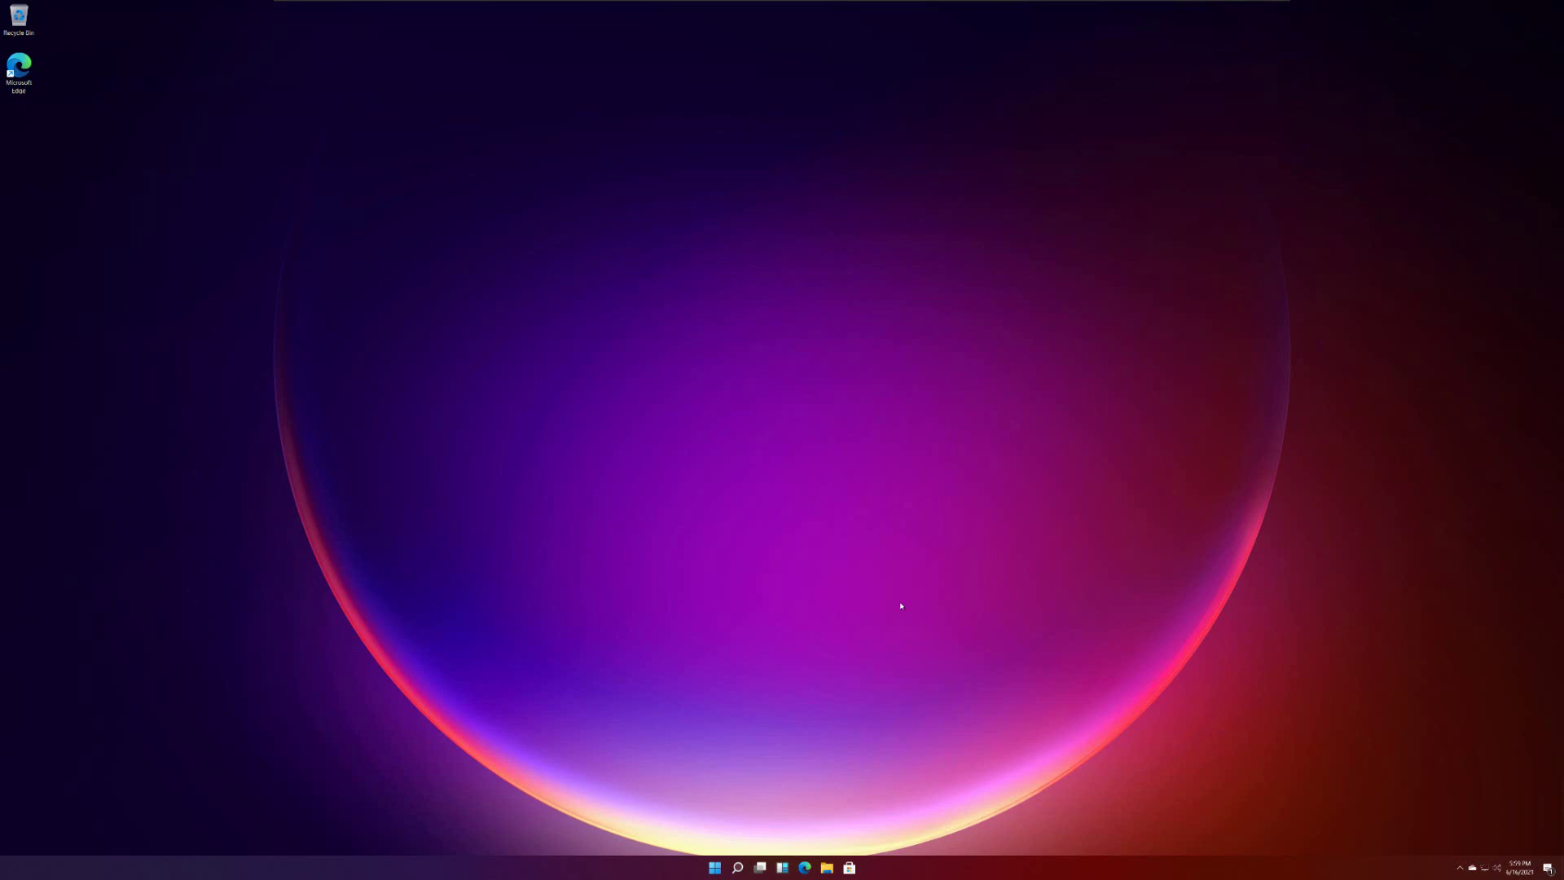
Set the taskbar alignment to Left in the taskbar settings and close the settings window
right_click(953, 871)
left_click(999, 866)
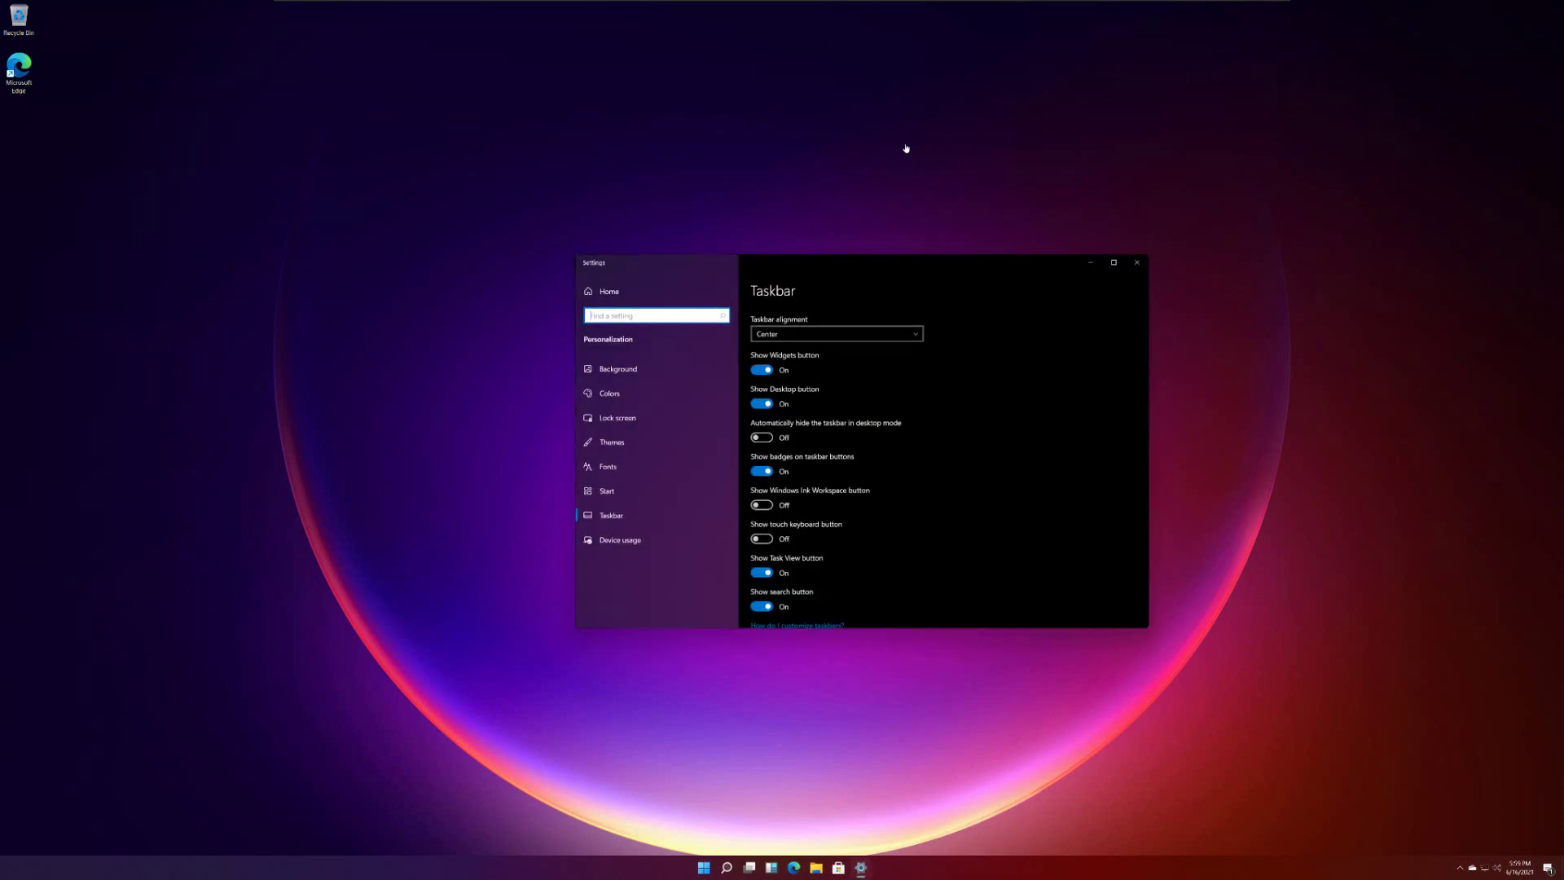
left_click(847, 334)
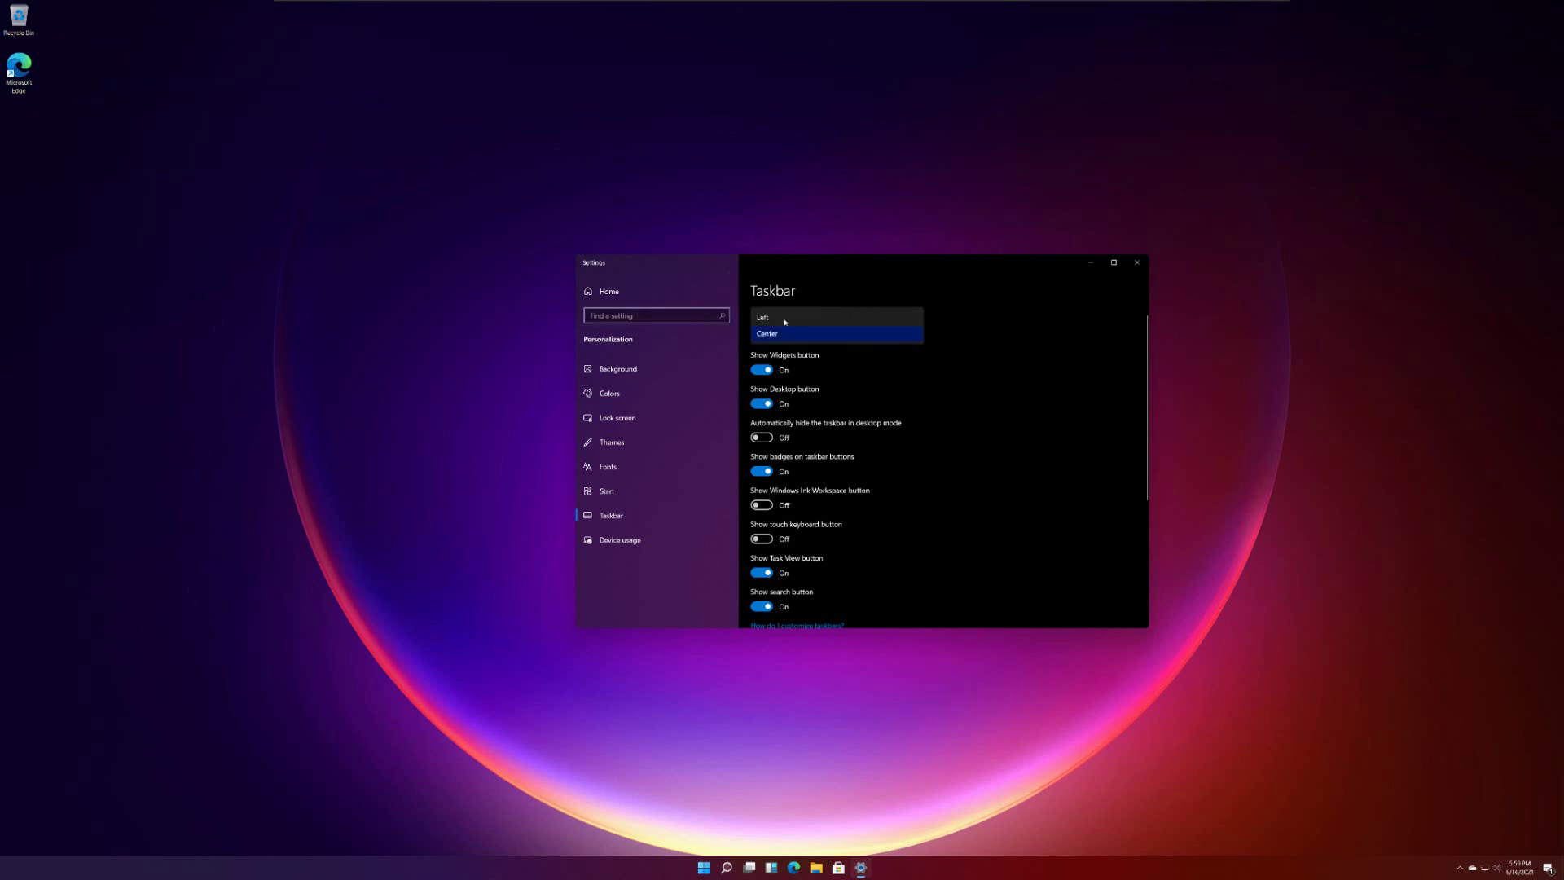
left_click(822, 316)
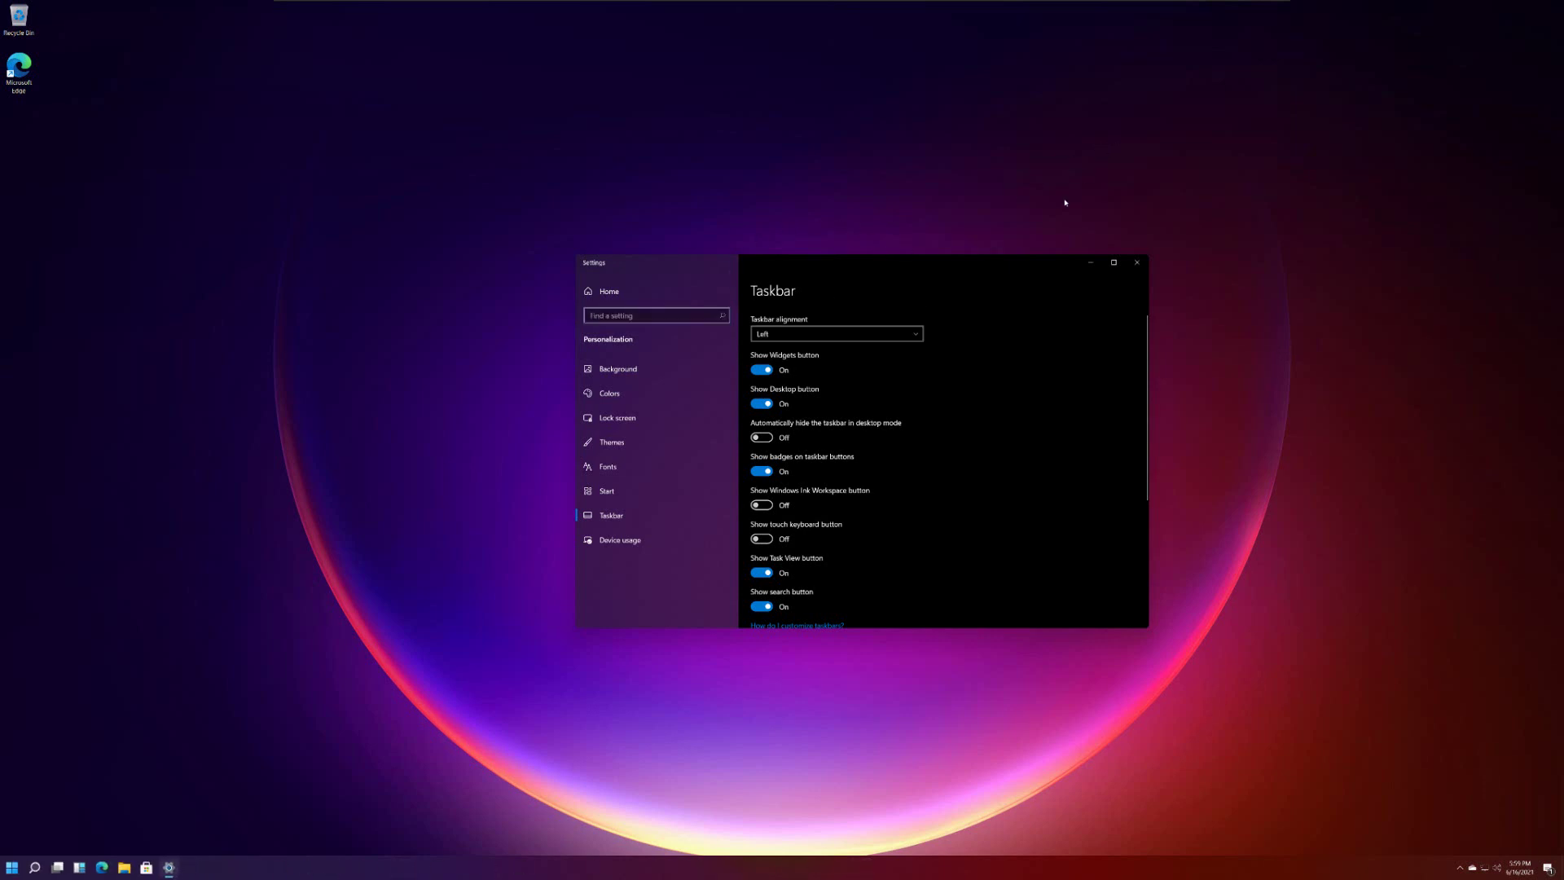
left_click(1137, 262)
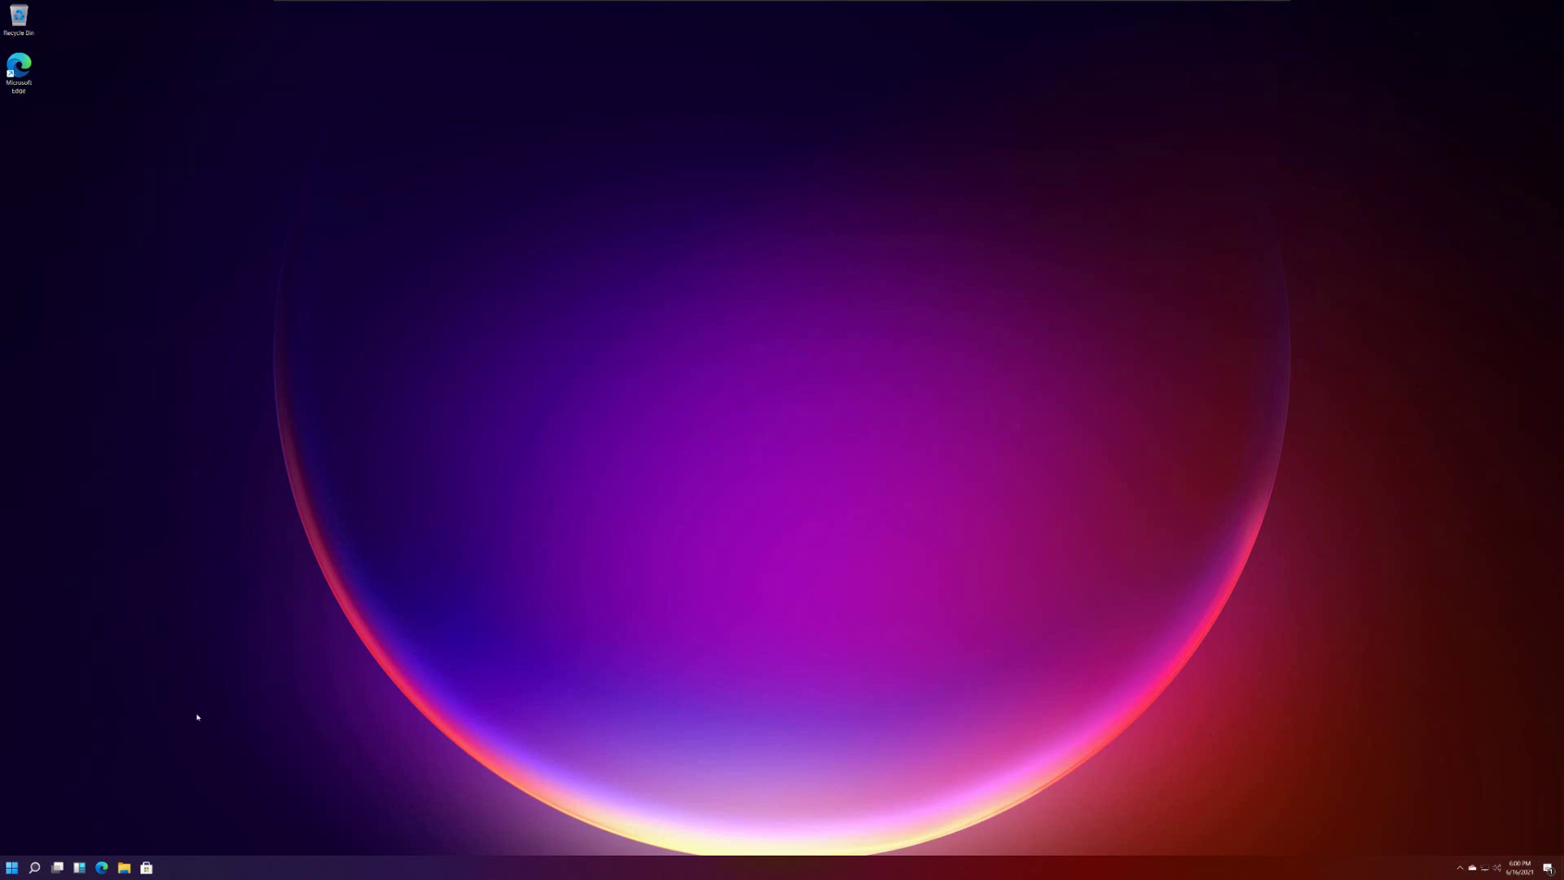
Remove the virtual desktop Desktop 2 in Task View and return to the desktop
left_click(57, 868)
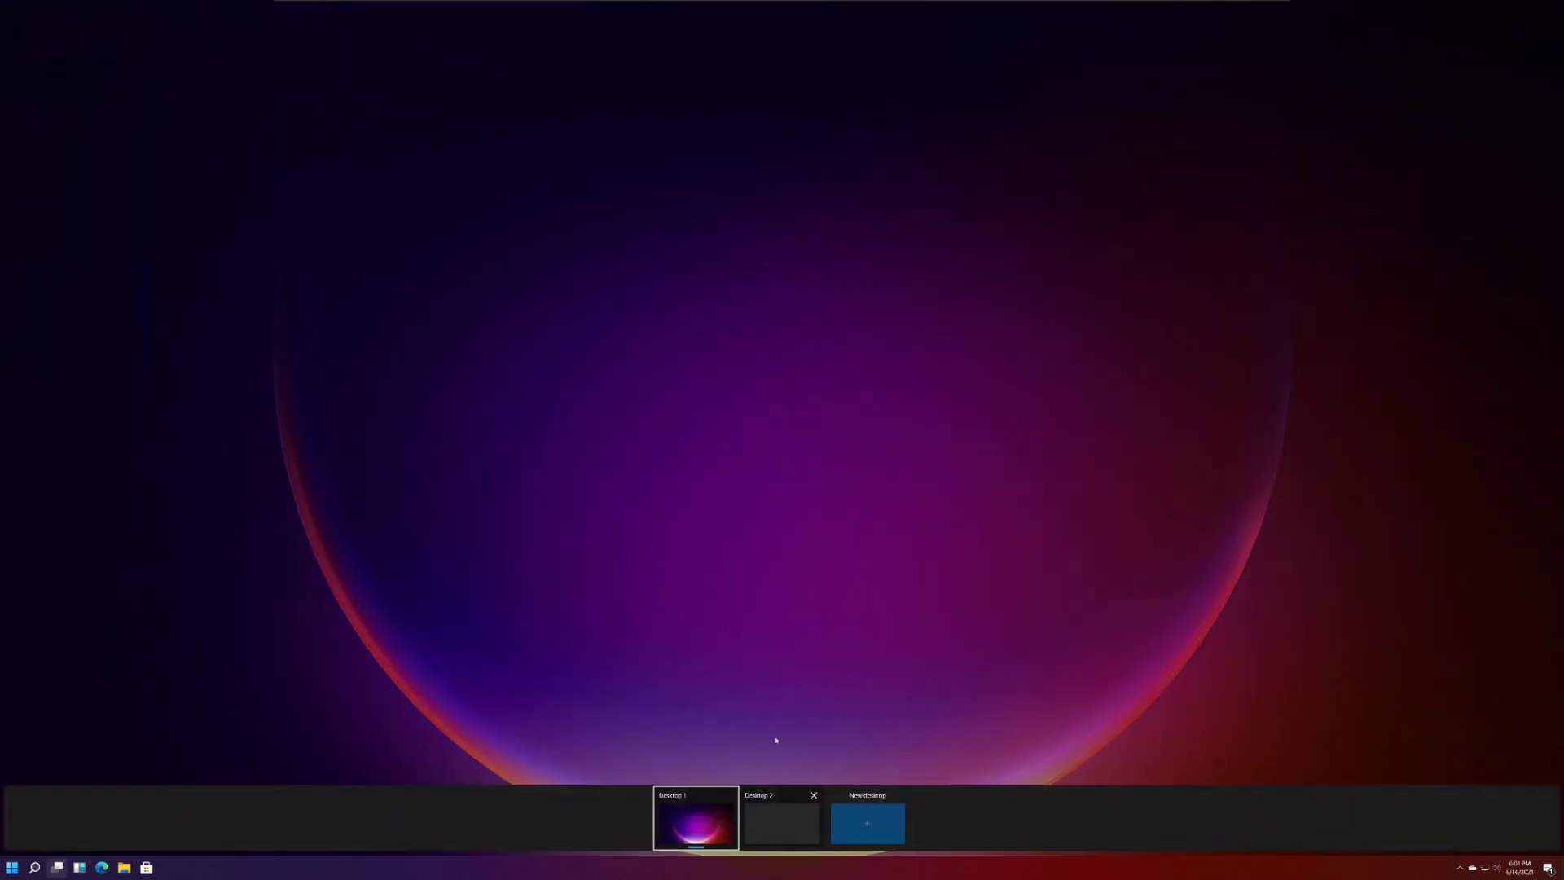
mouse_move(776, 821)
left_click(813, 794)
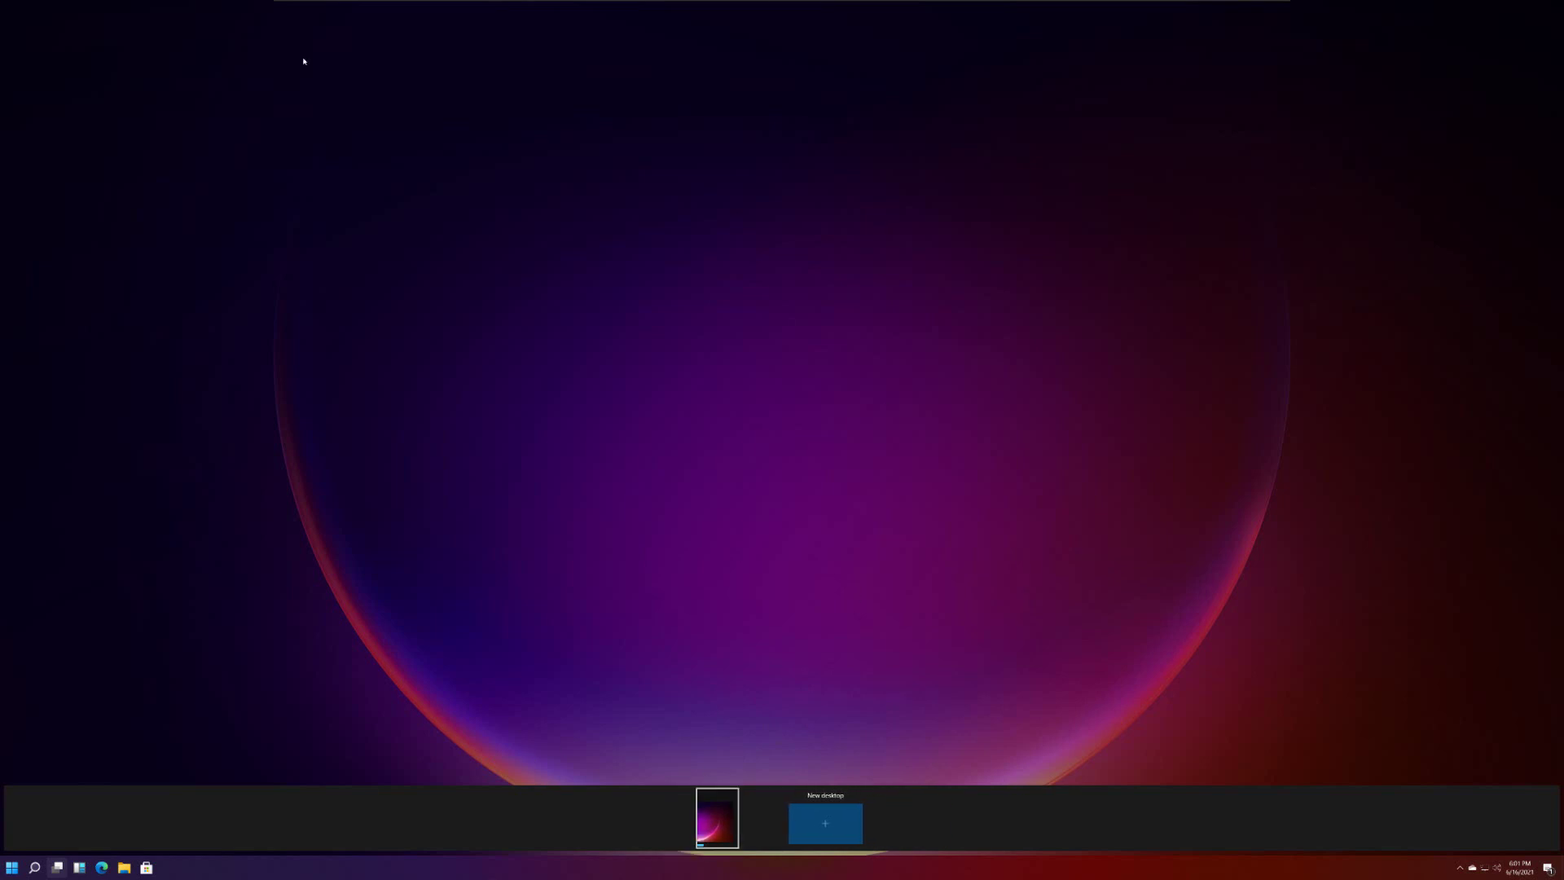
left_click(785, 667)
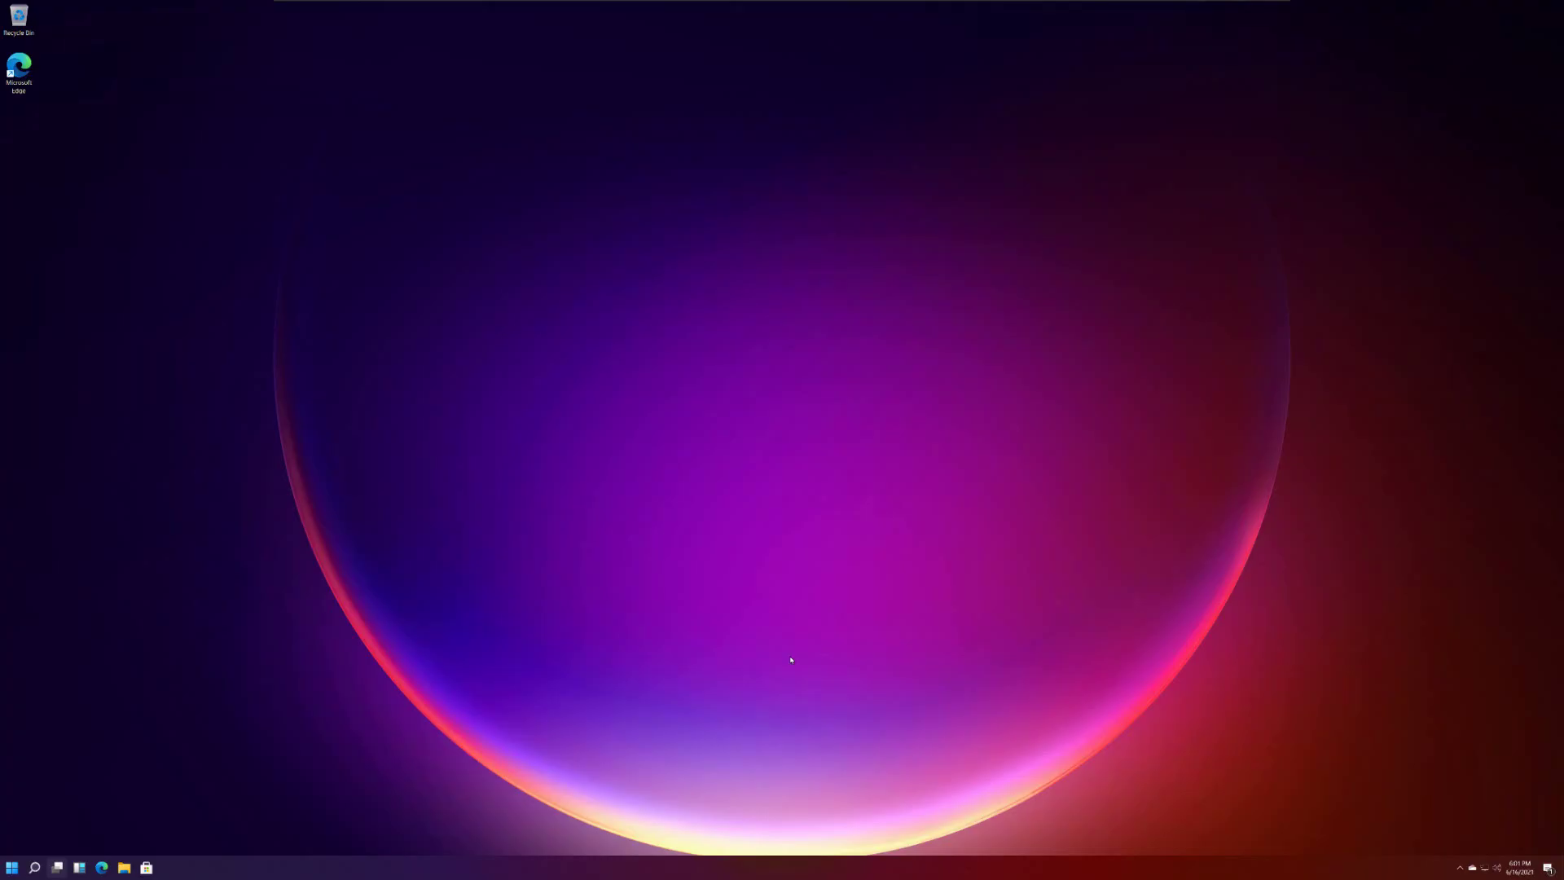
Set the taskbar alignment to Center in the taskbar settings and minimize the repositioned settings window
left_click(85, 868)
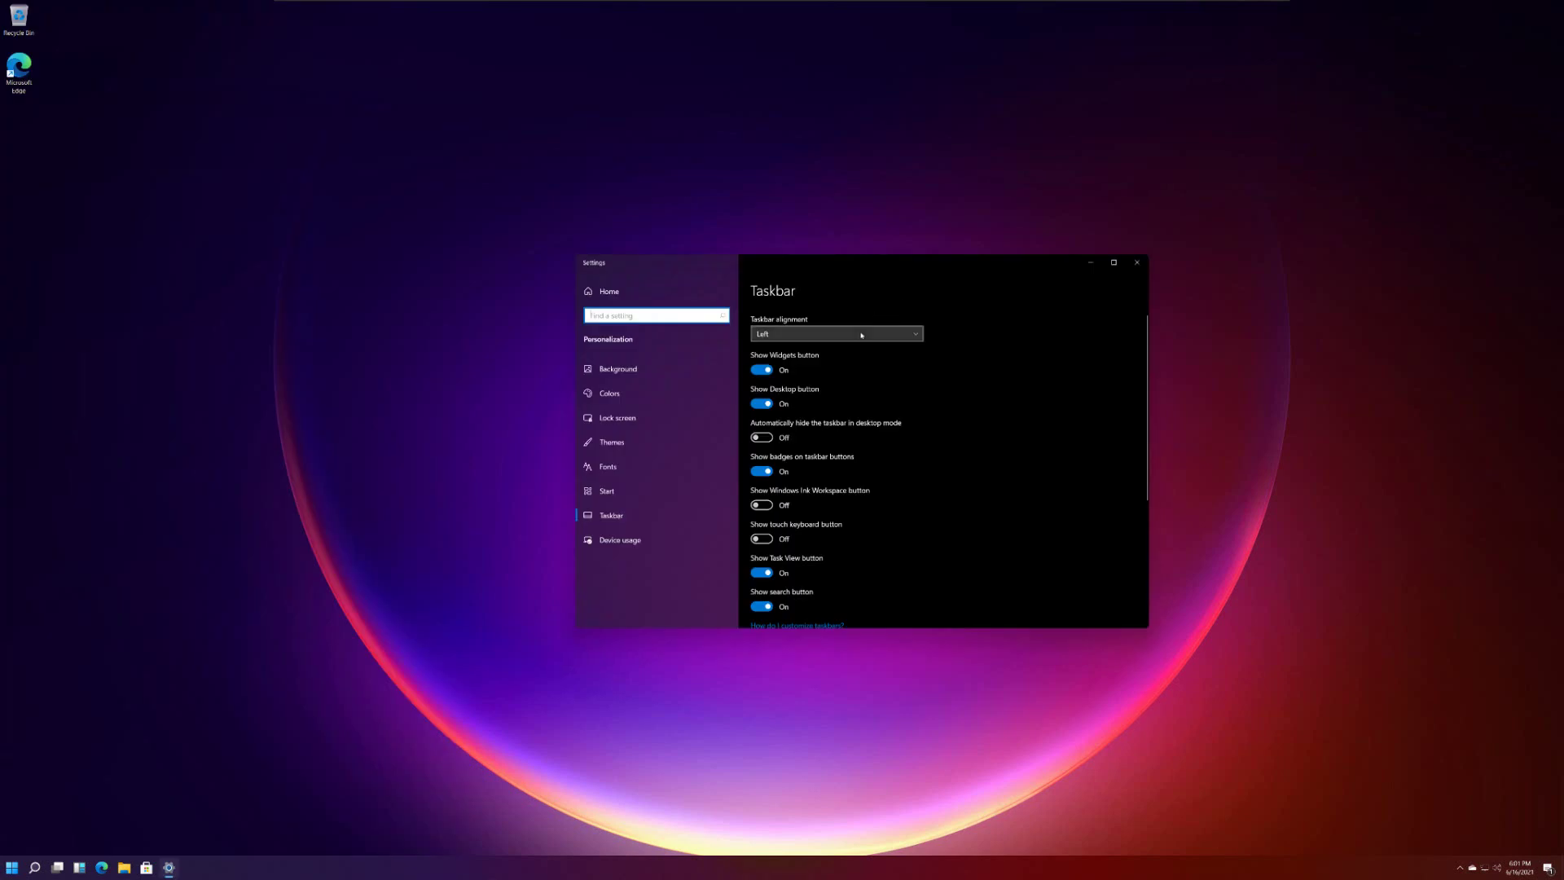
left_click(861, 334)
left_click(828, 351)
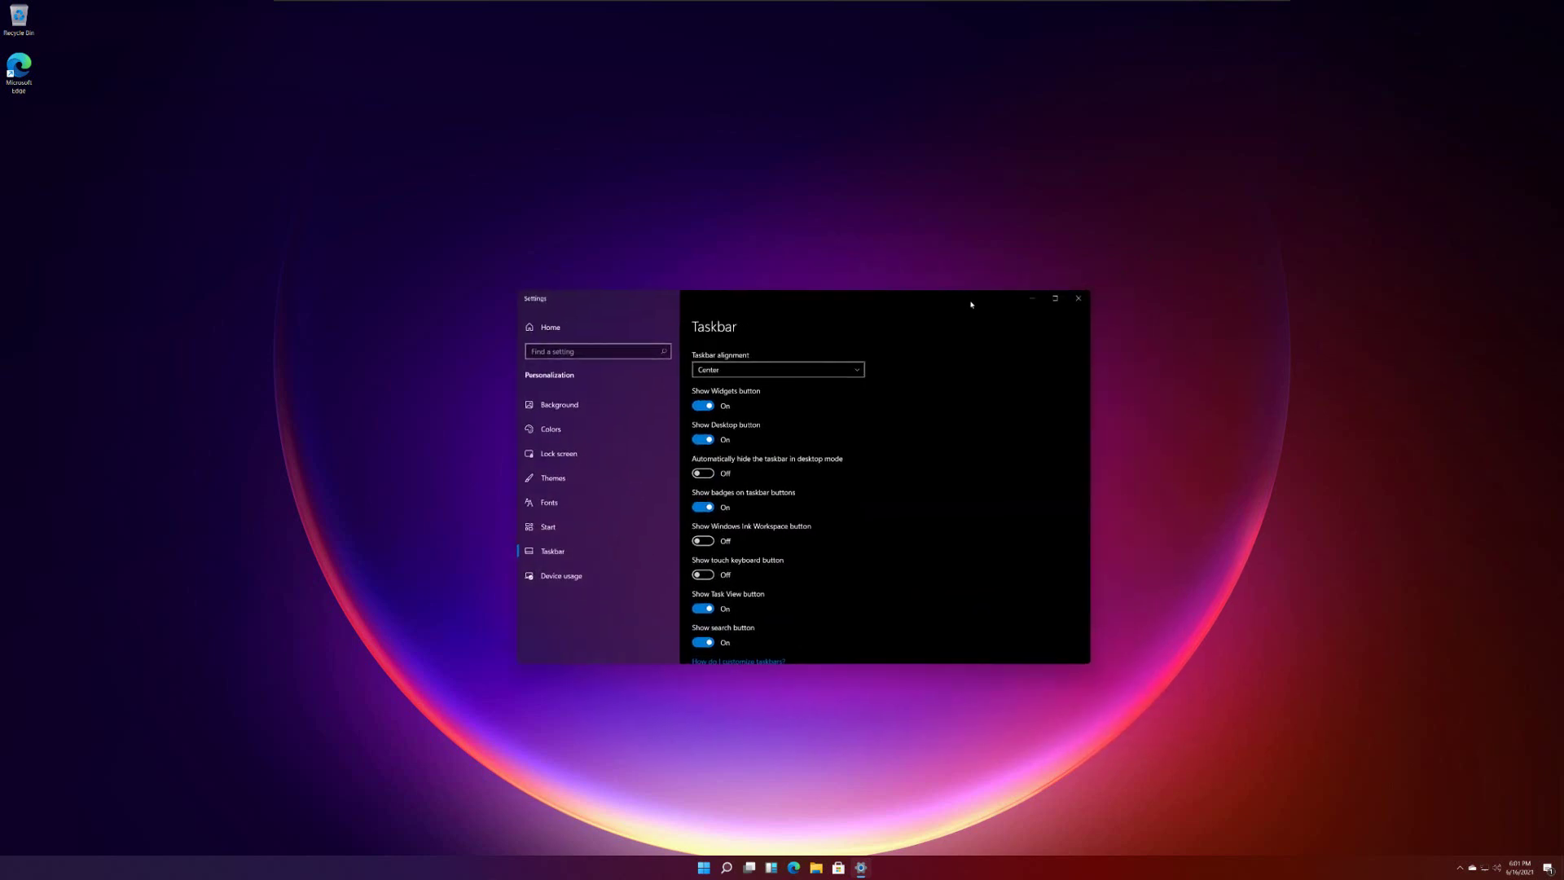
left_click_drag(619, 315, 665, 342)
left_click(861, 867)
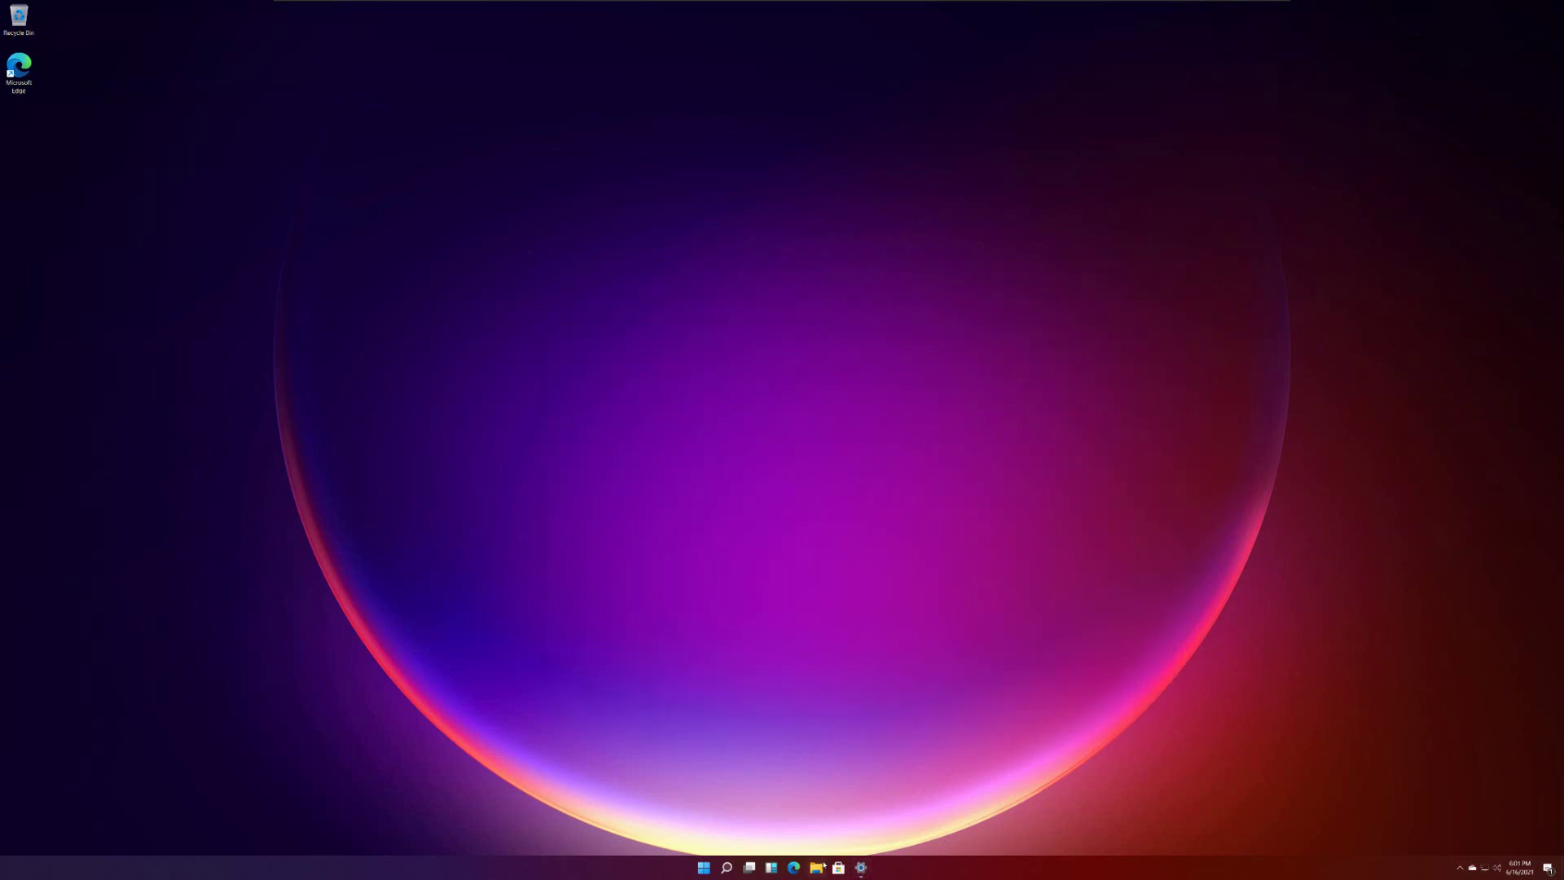
Open a File Explorer window and reposition it on the desktop
key("super+e")
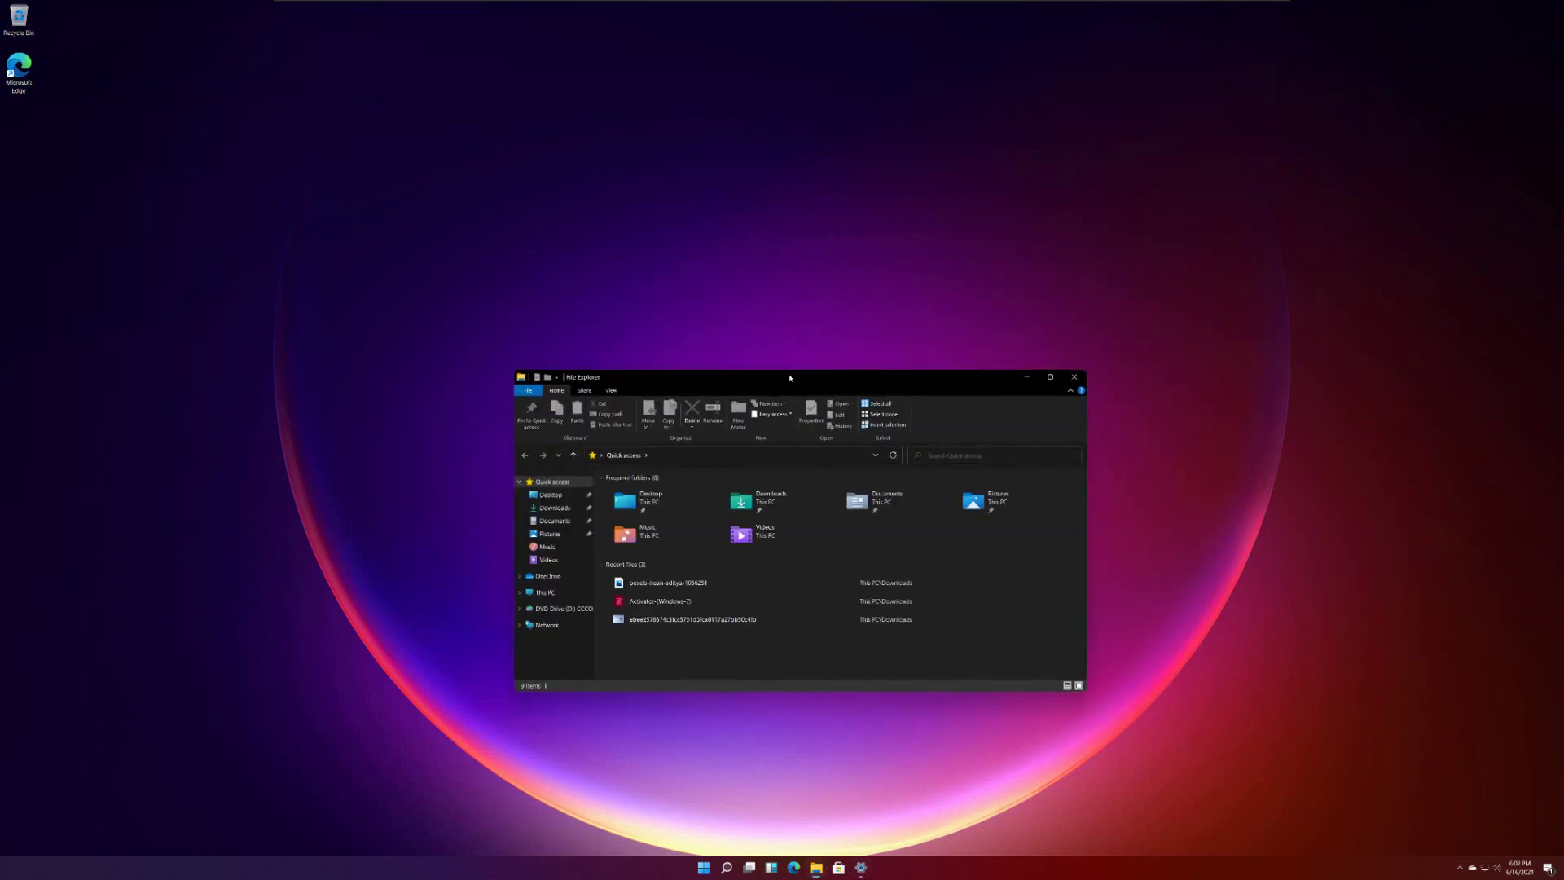
left_click_drag(789, 378, 829, 340)
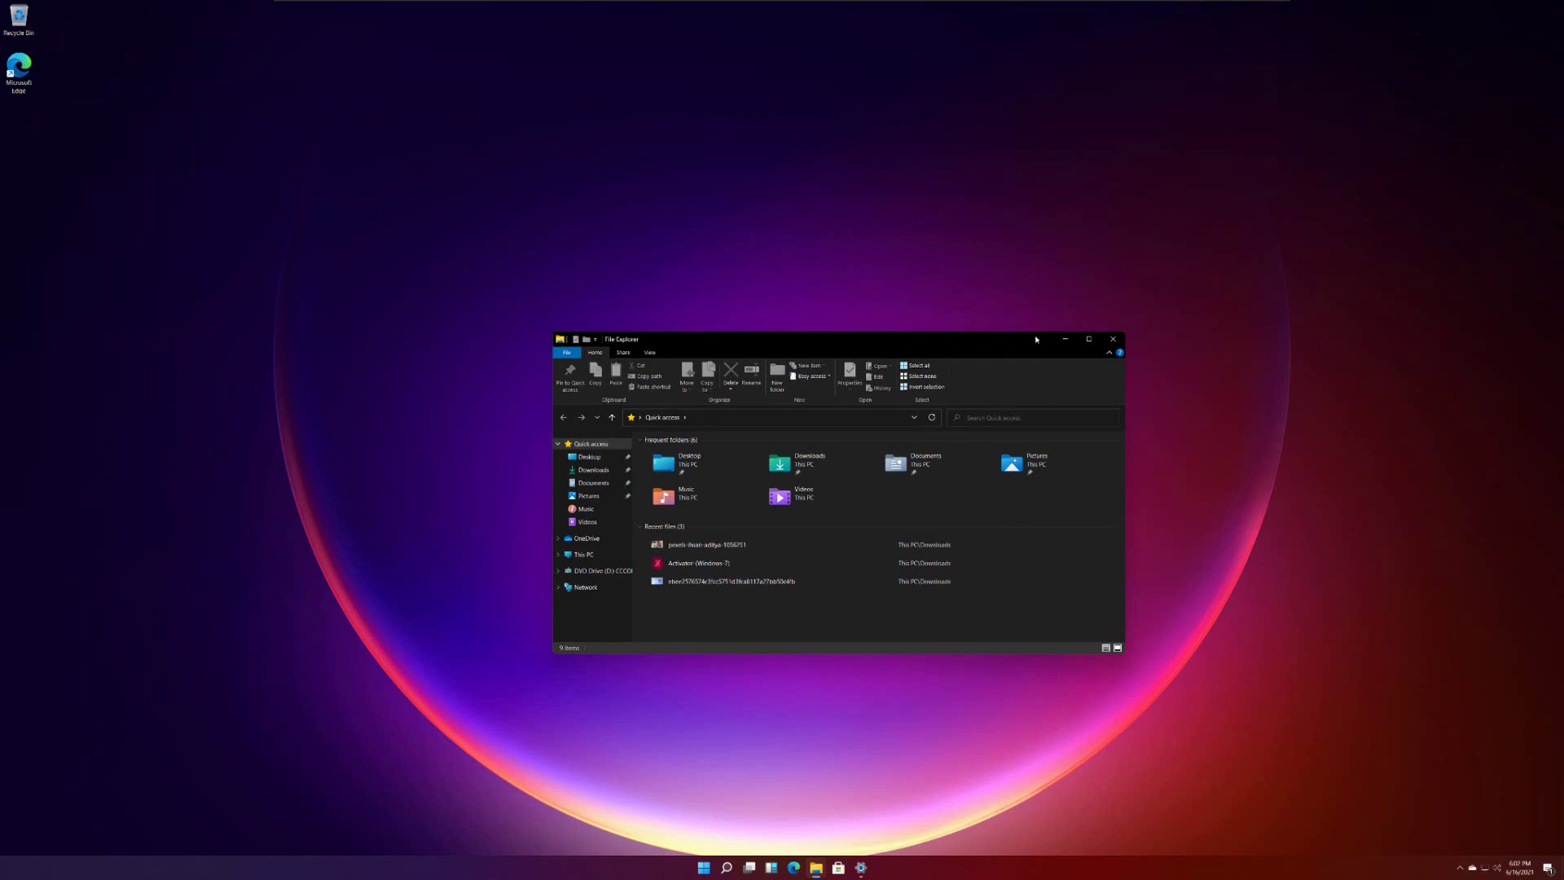
left_click_drag(1036, 339, 793, 362)
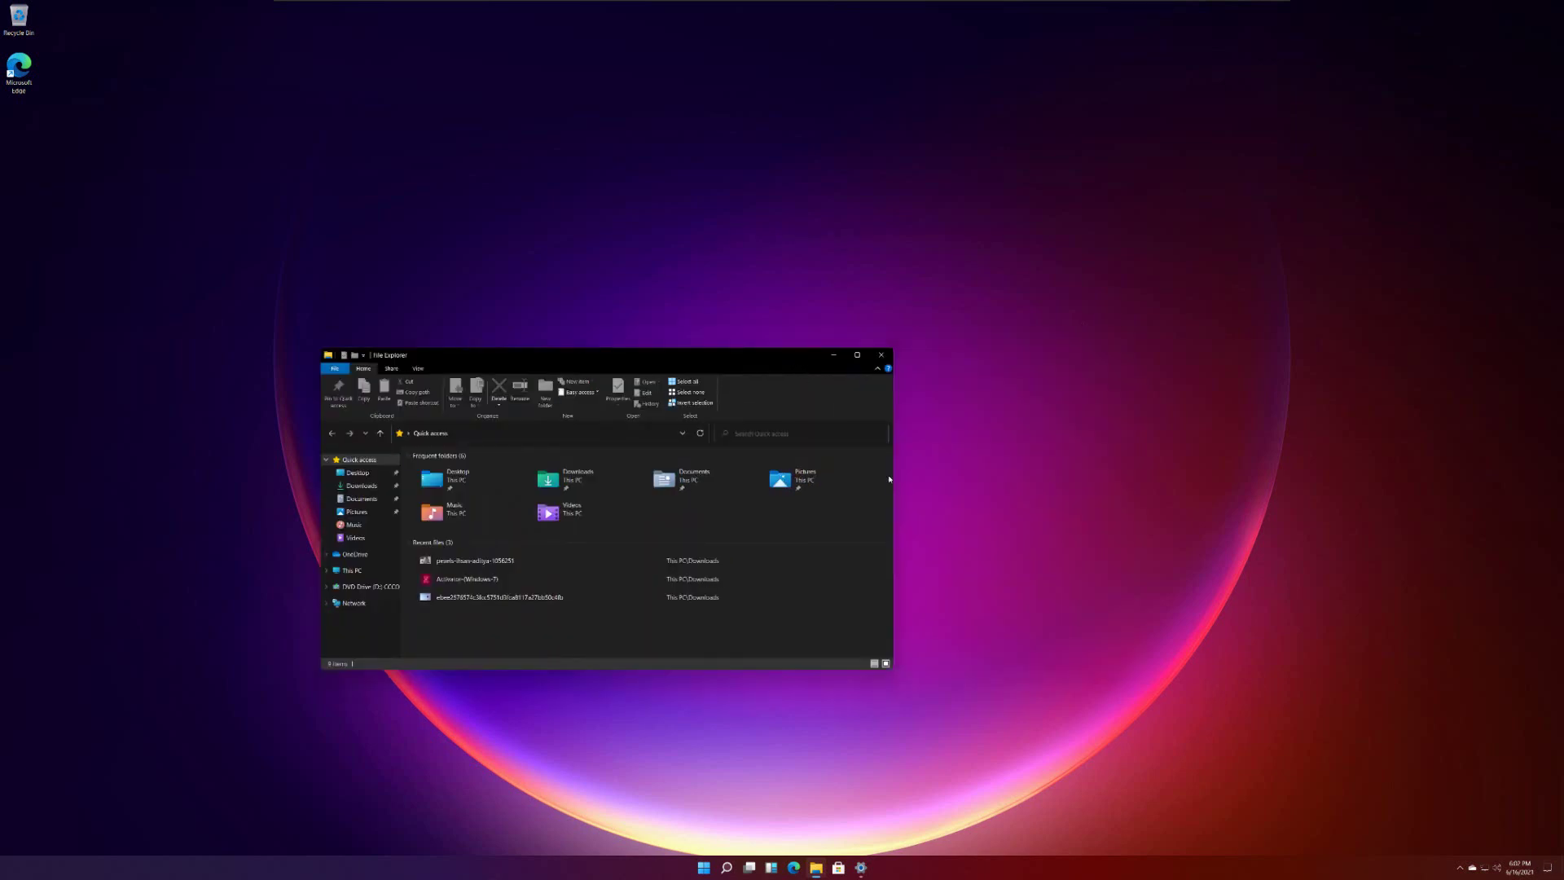
View the notification center, the Night light quick action's context menu and the desktop's context menu
left_click(1547, 866)
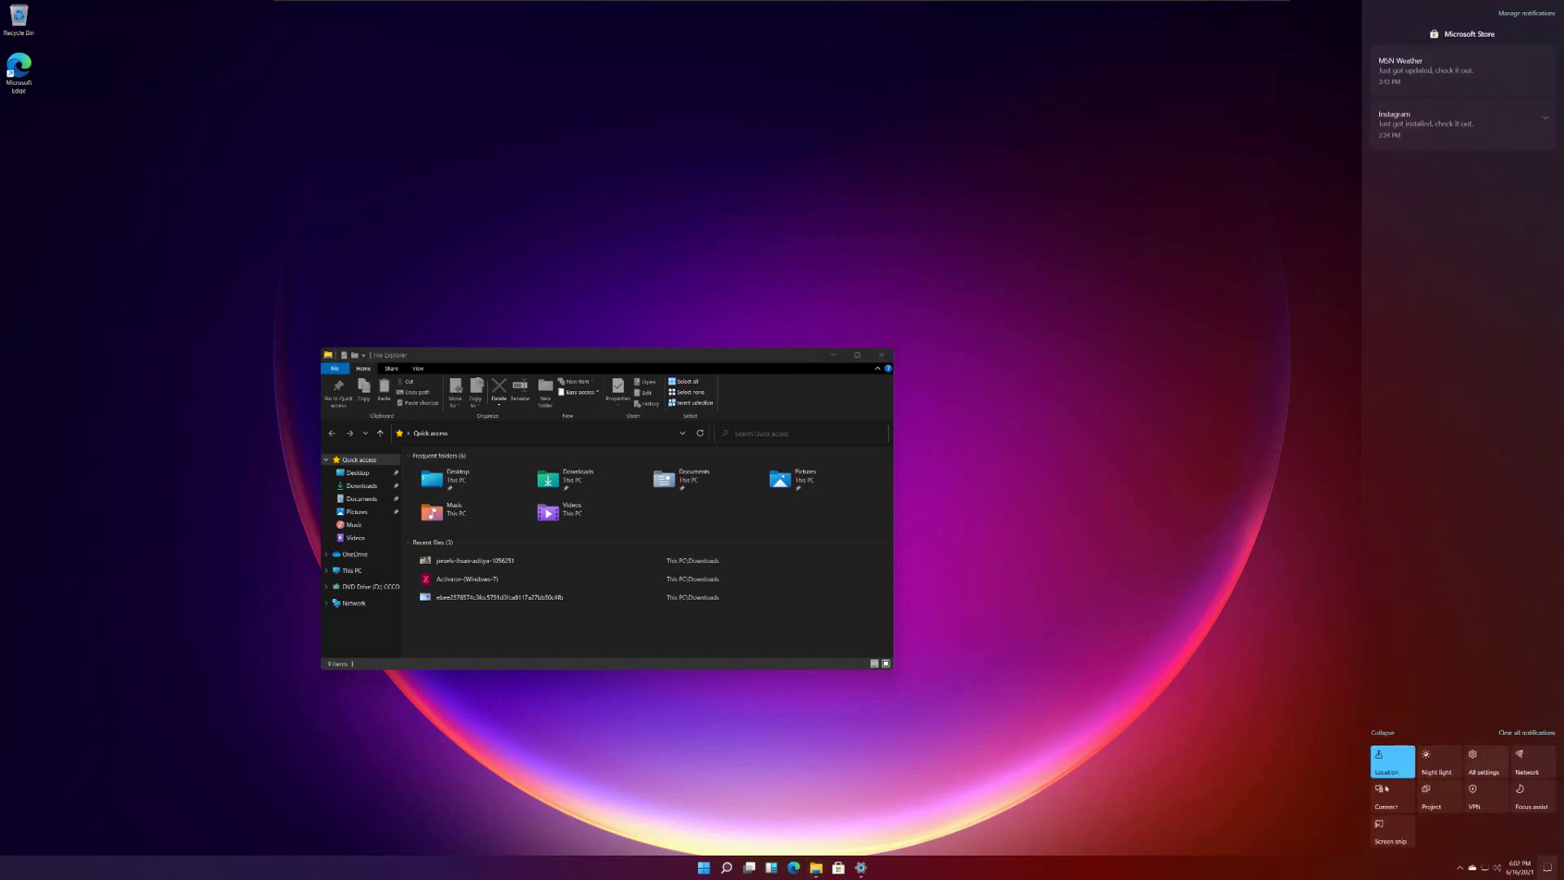
right_click(1445, 762)
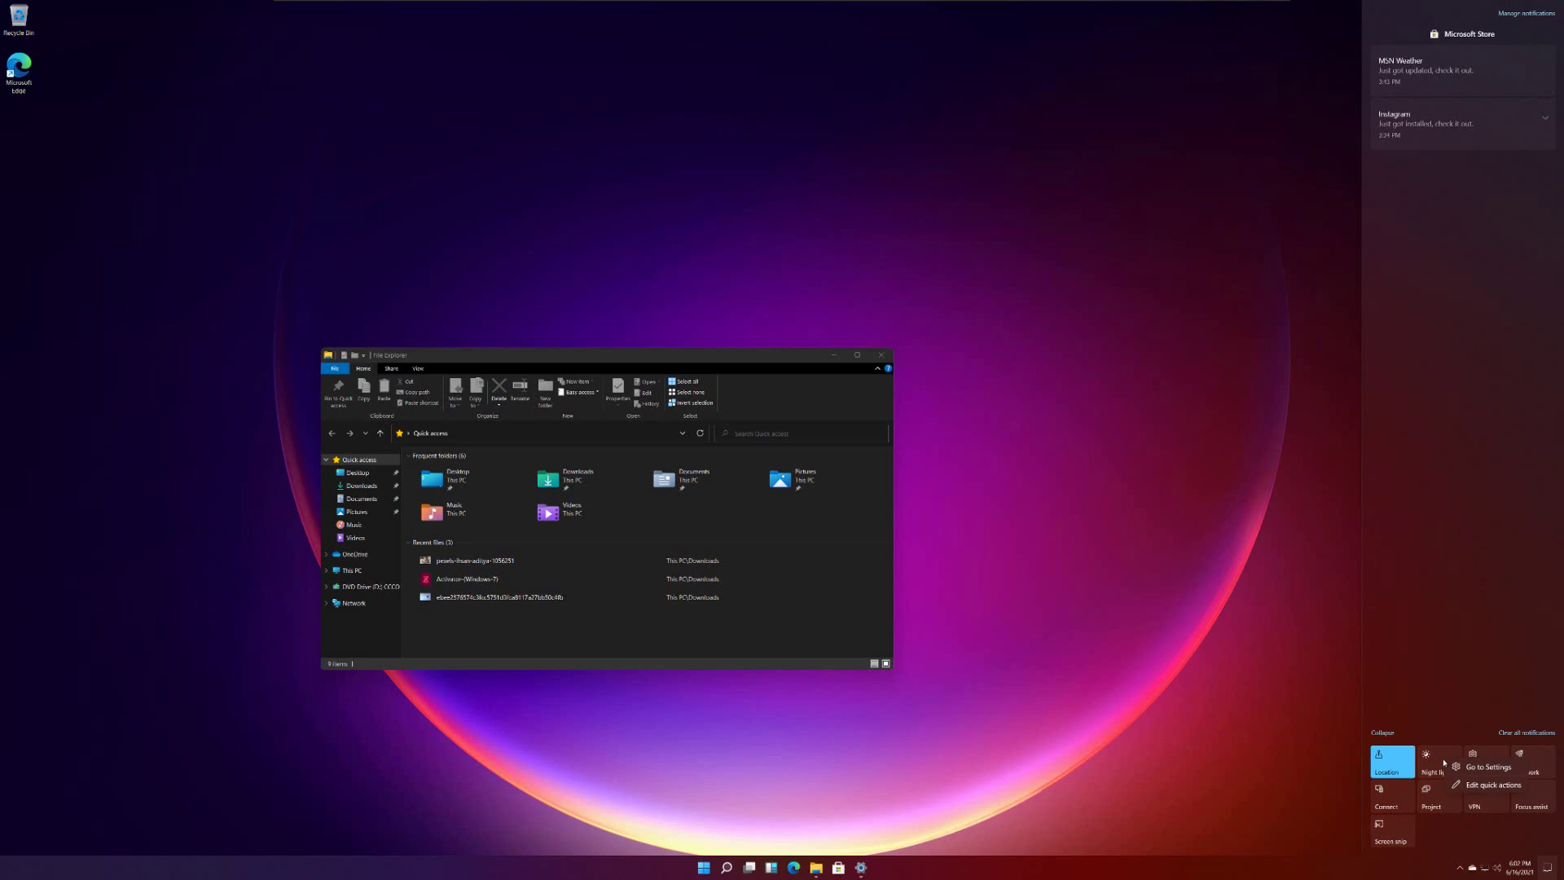
left_click(1062, 569)
right_click(1065, 534)
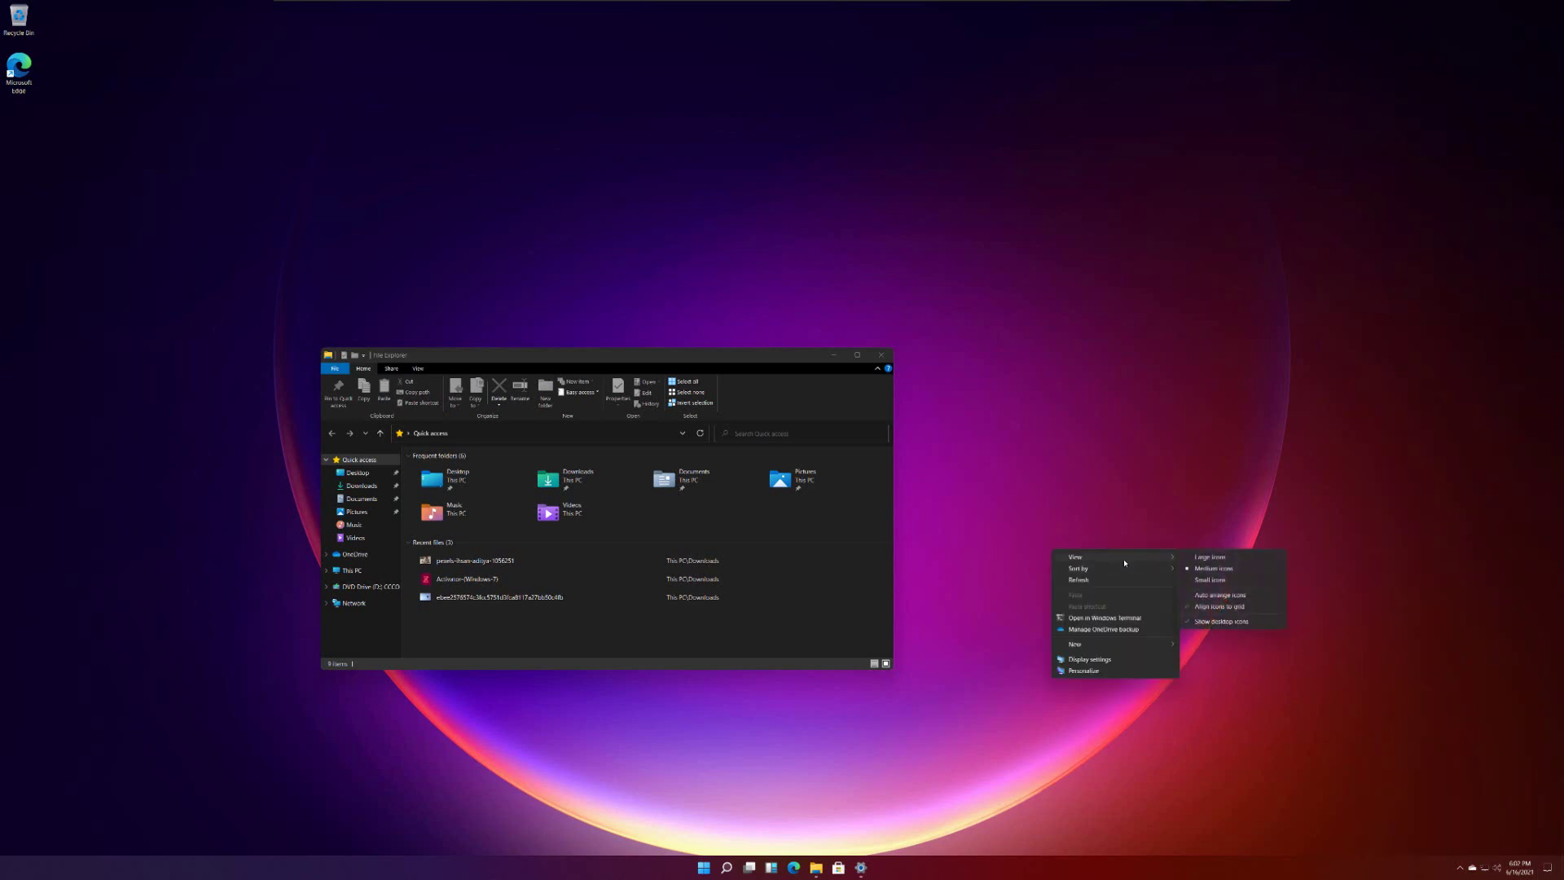
left_click(823, 756)
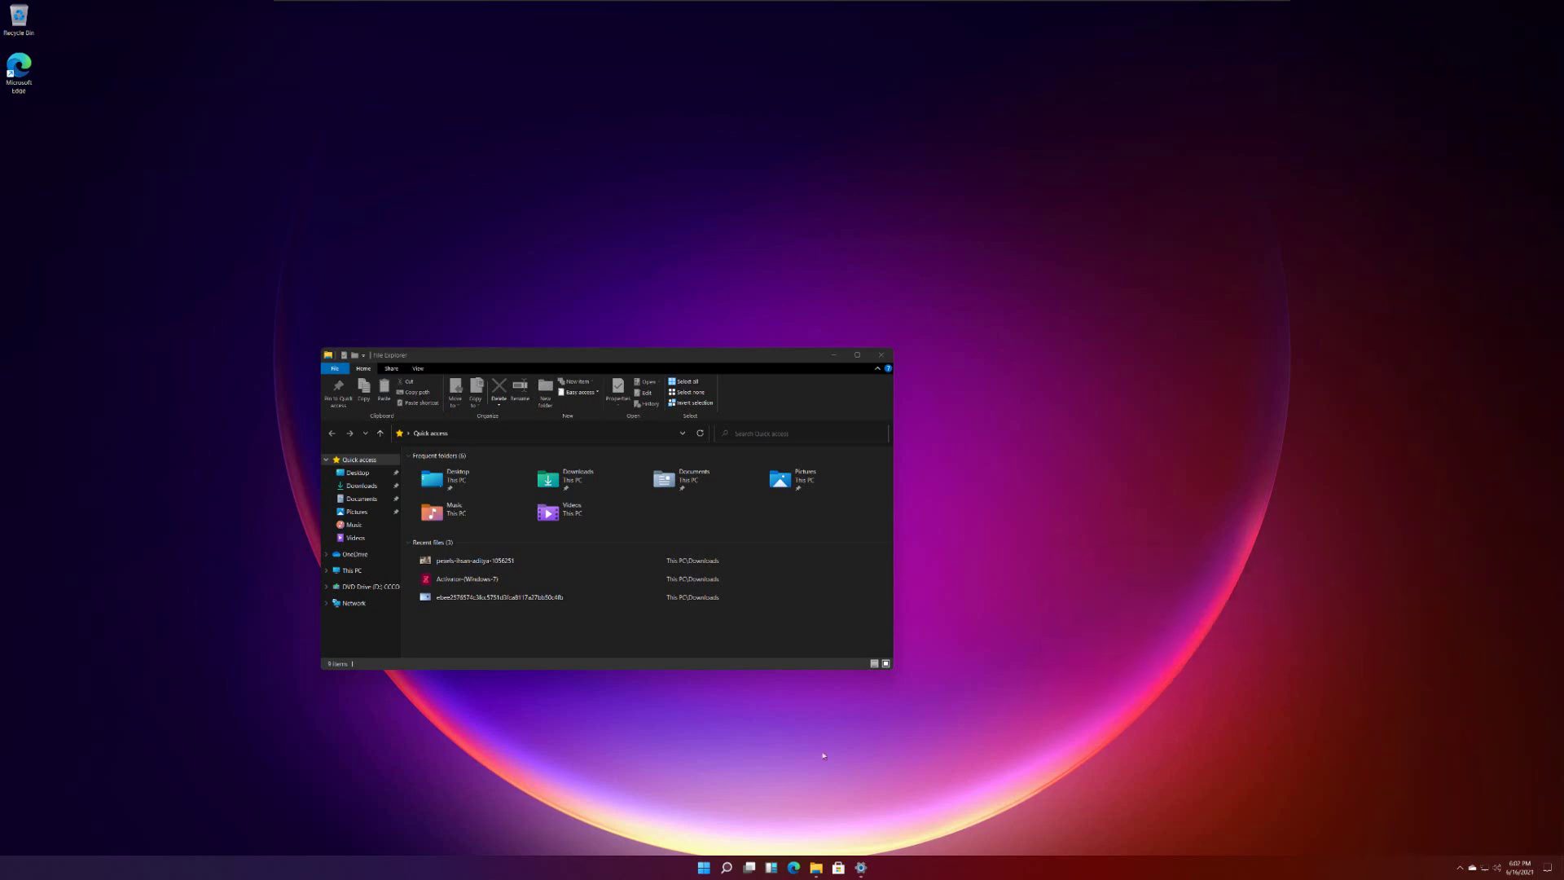
View the context menu of the Task View taskbar item, and close the File Explorer window
right_click(747, 868)
left_click(752, 770)
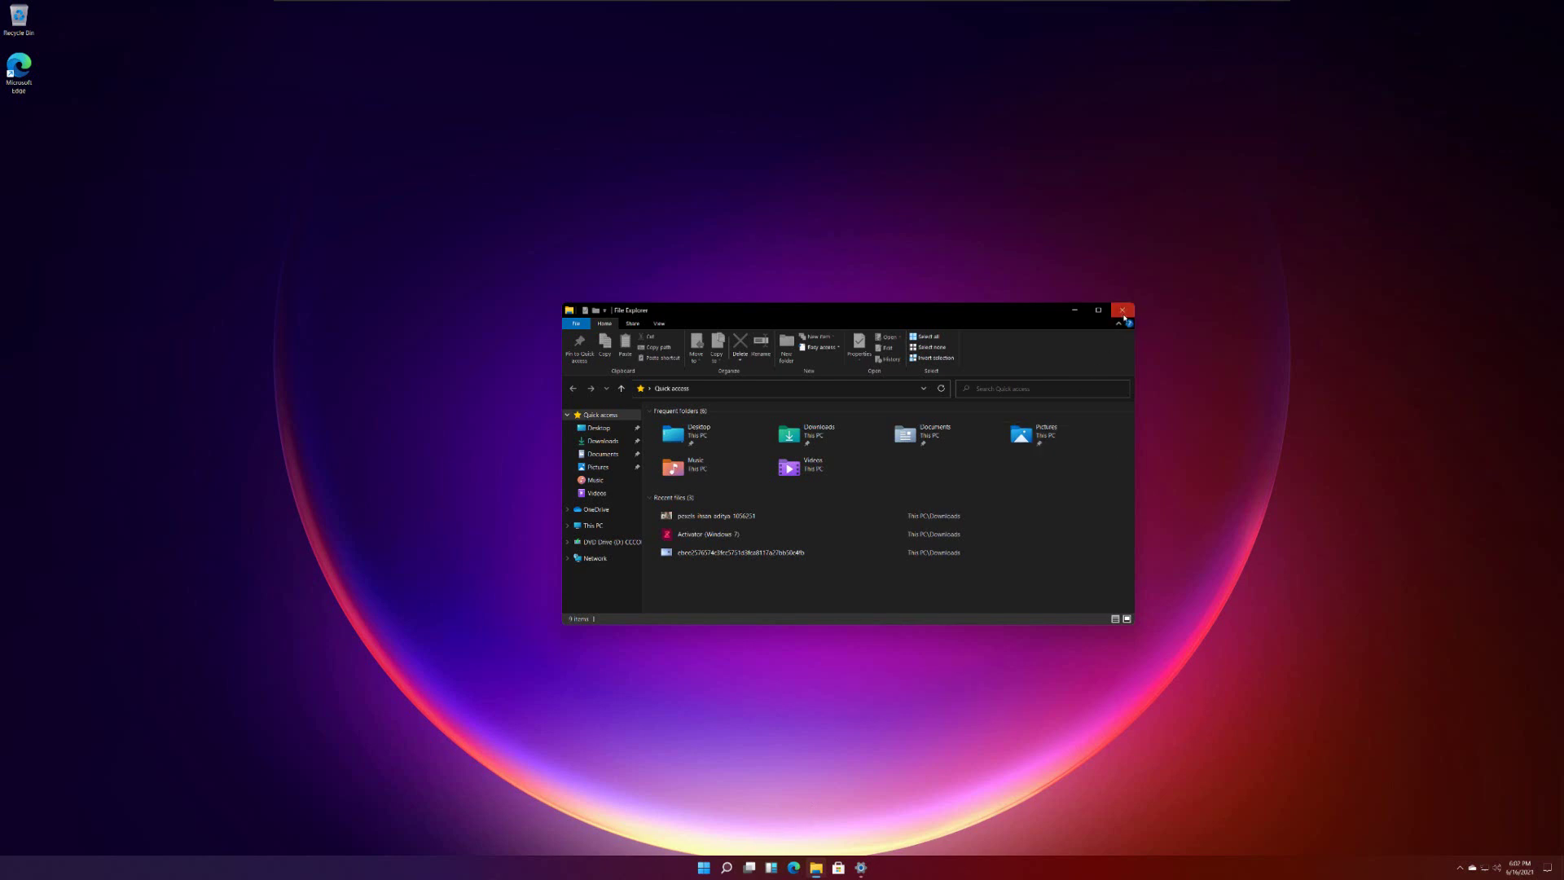
left_click(1123, 316)
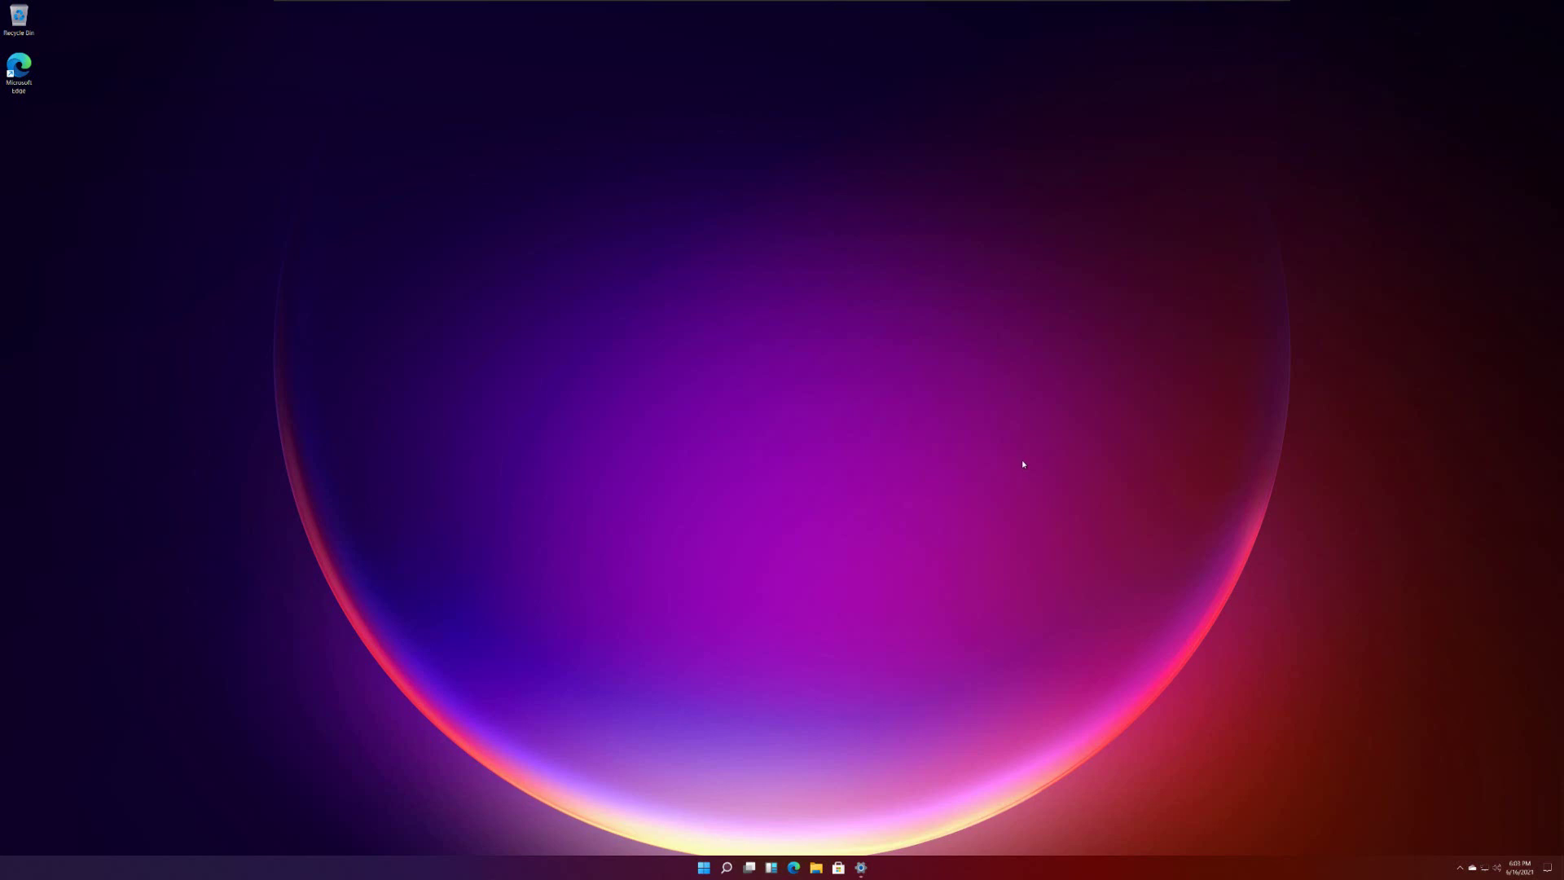
Browse the full list of installed apps in the Start menu and return to the pinned apps
left_click(703, 867)
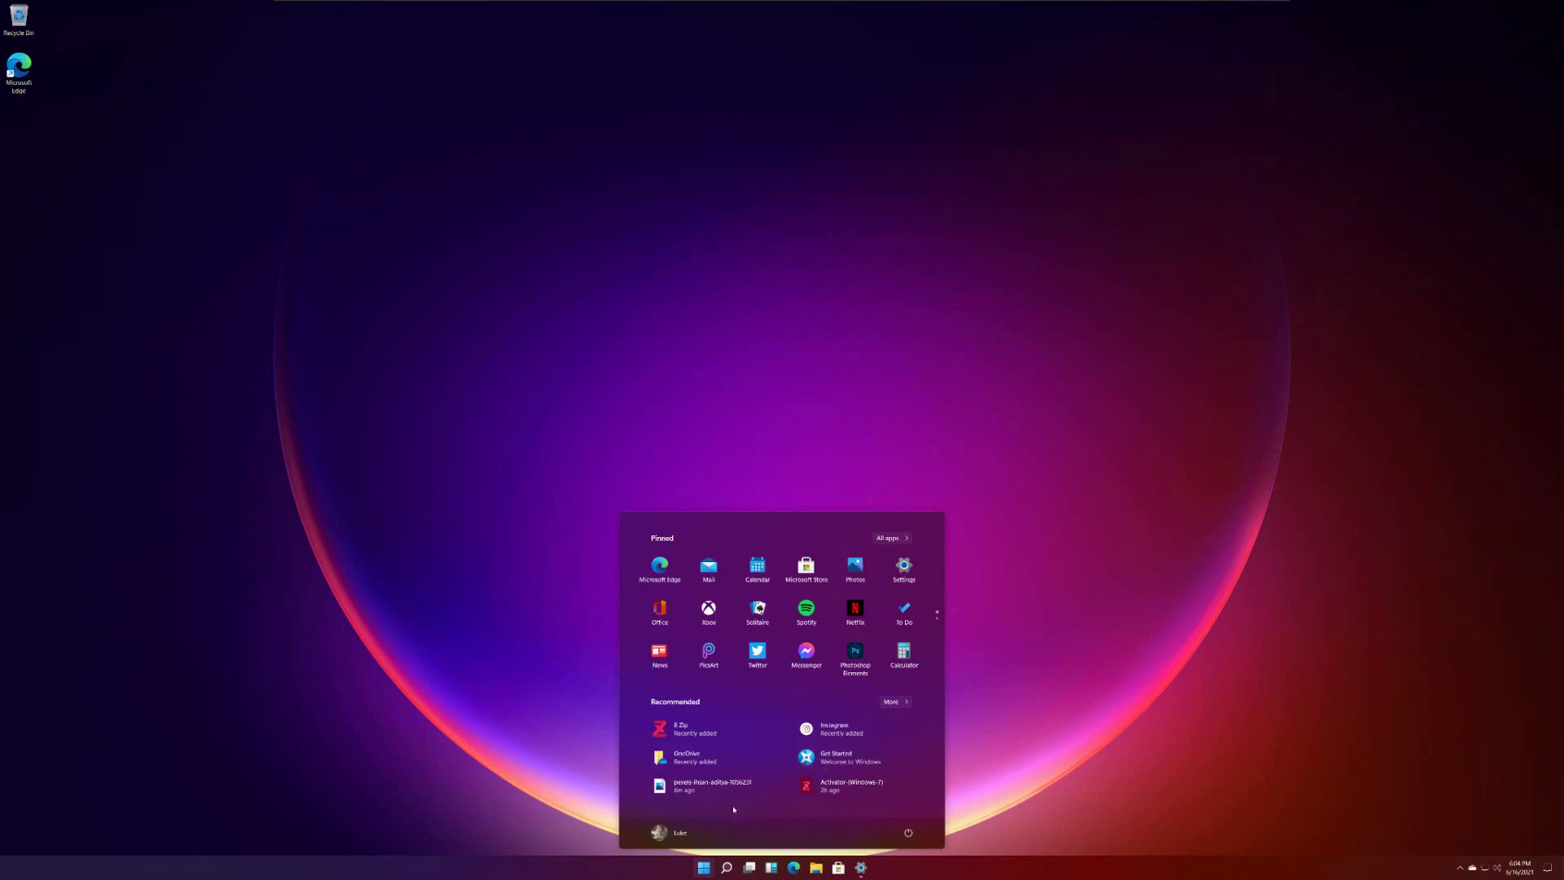
left_click(900, 540)
scroll(671, 646, "down", 4)
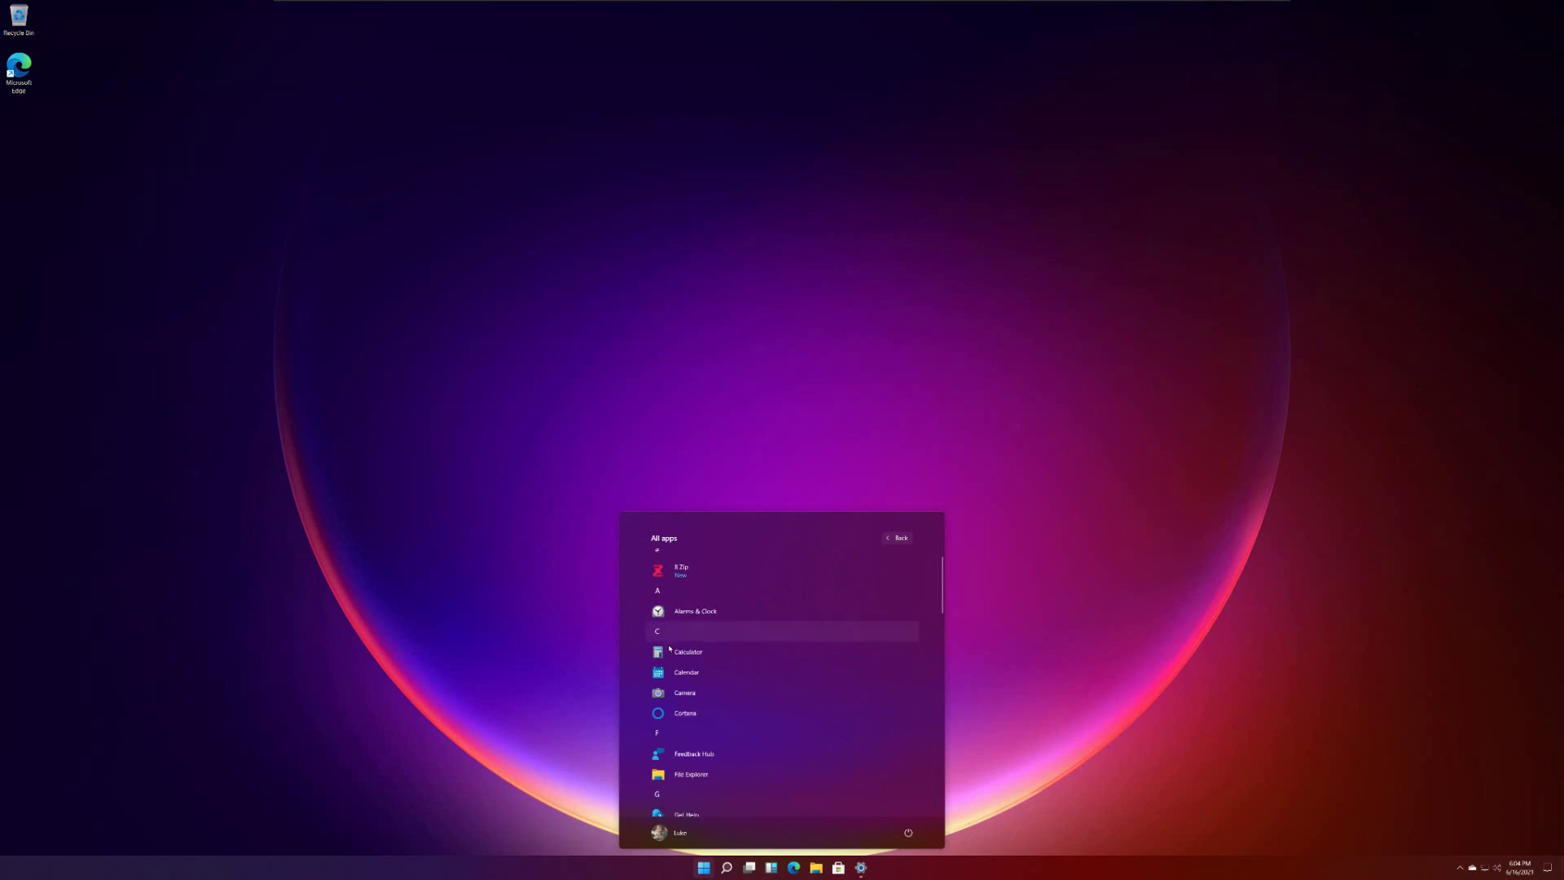
scroll(671, 645, "up", 4)
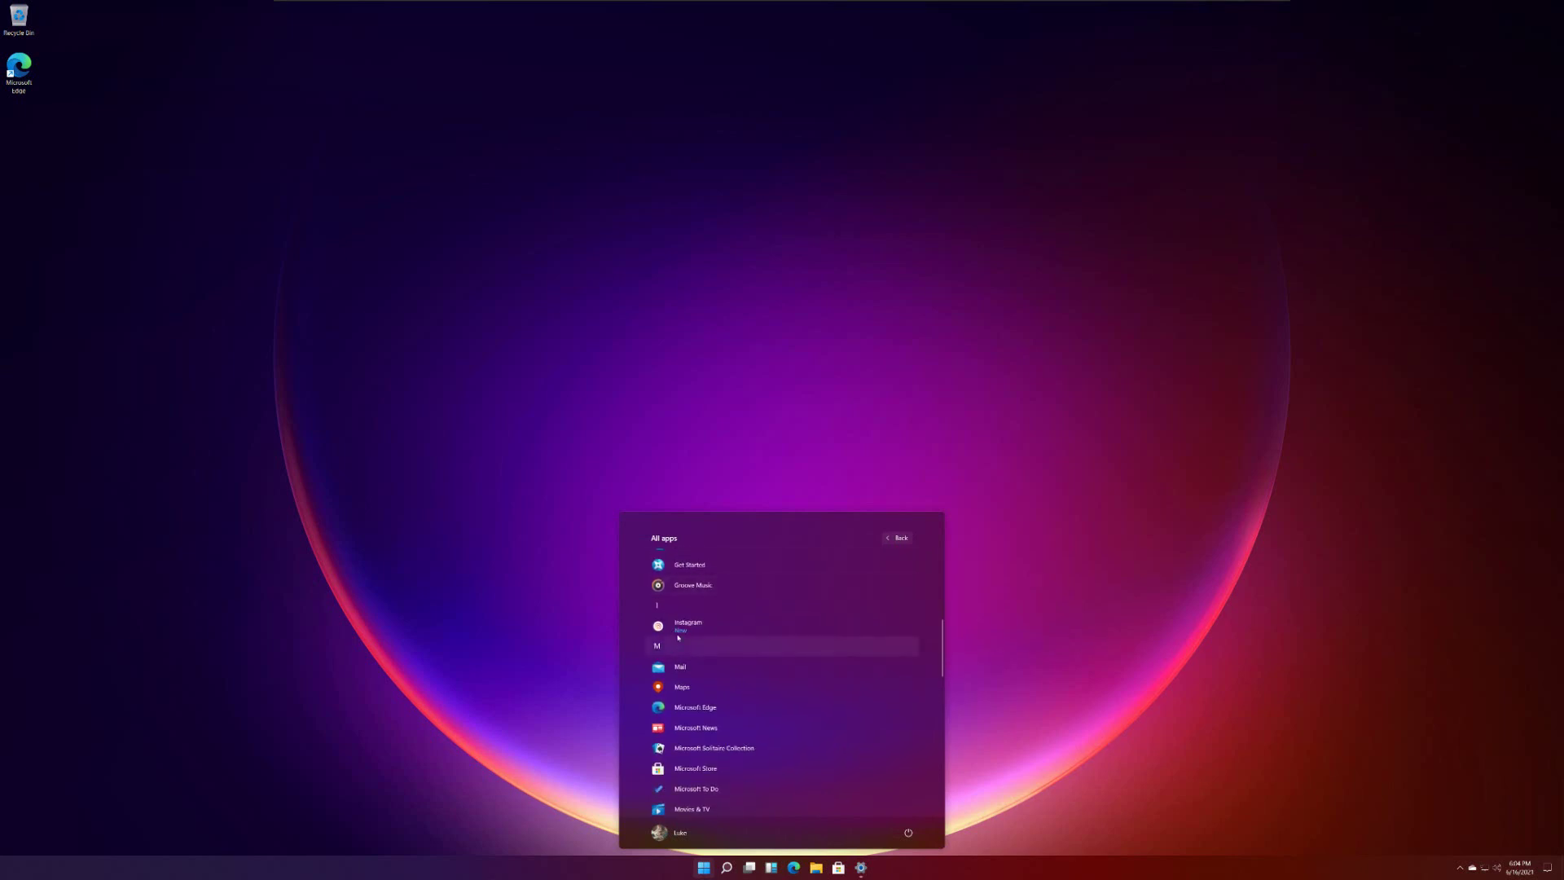
left_click(895, 538)
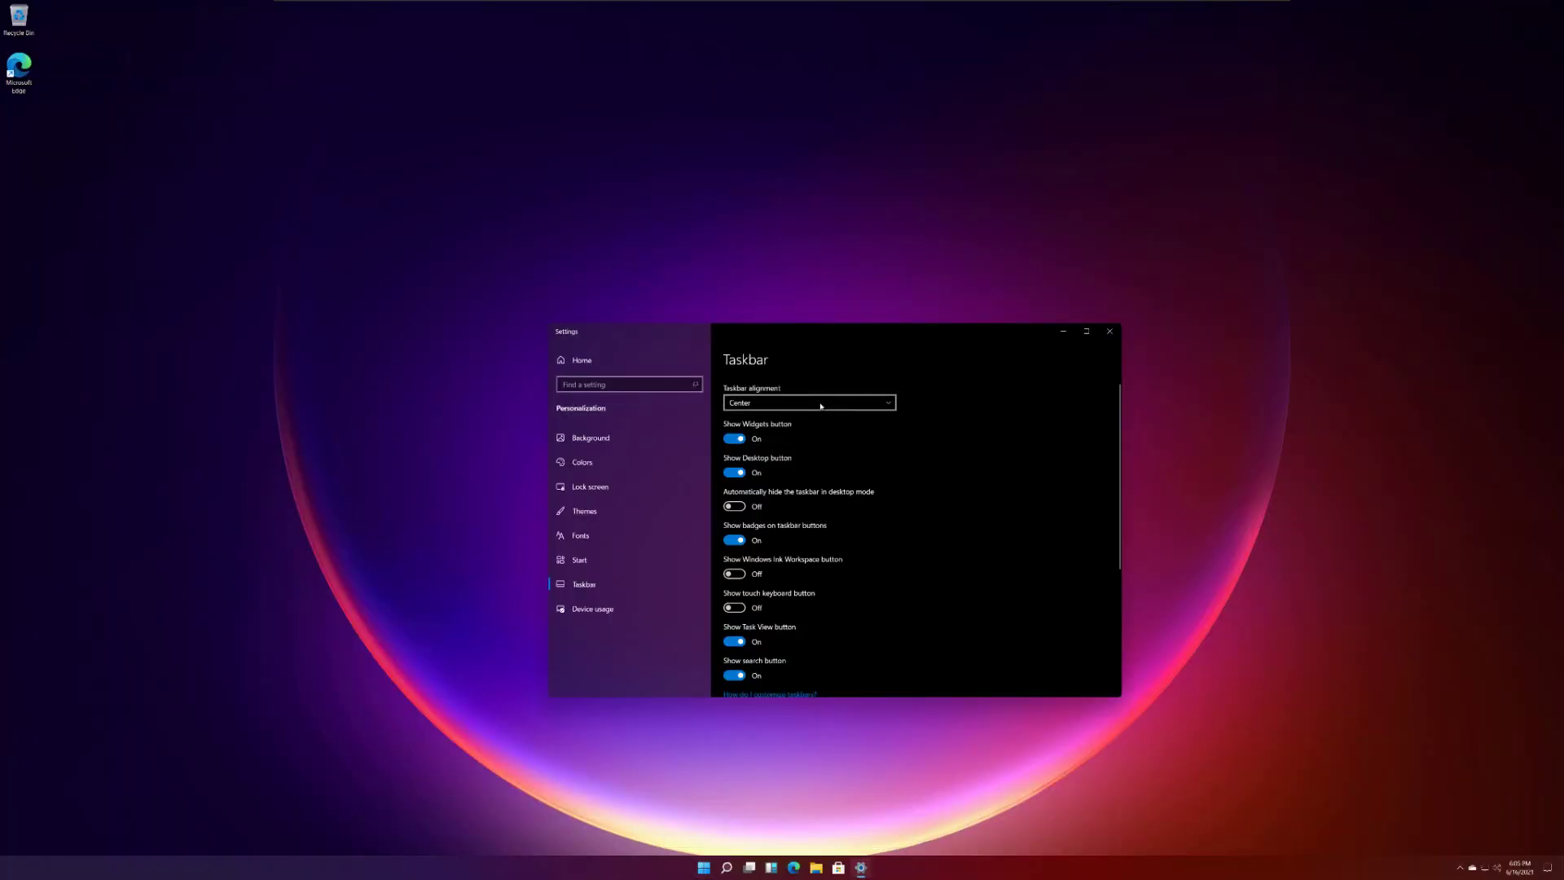
Set the taskbar alignment to Left and minimize the settings window
left_click(818, 401)
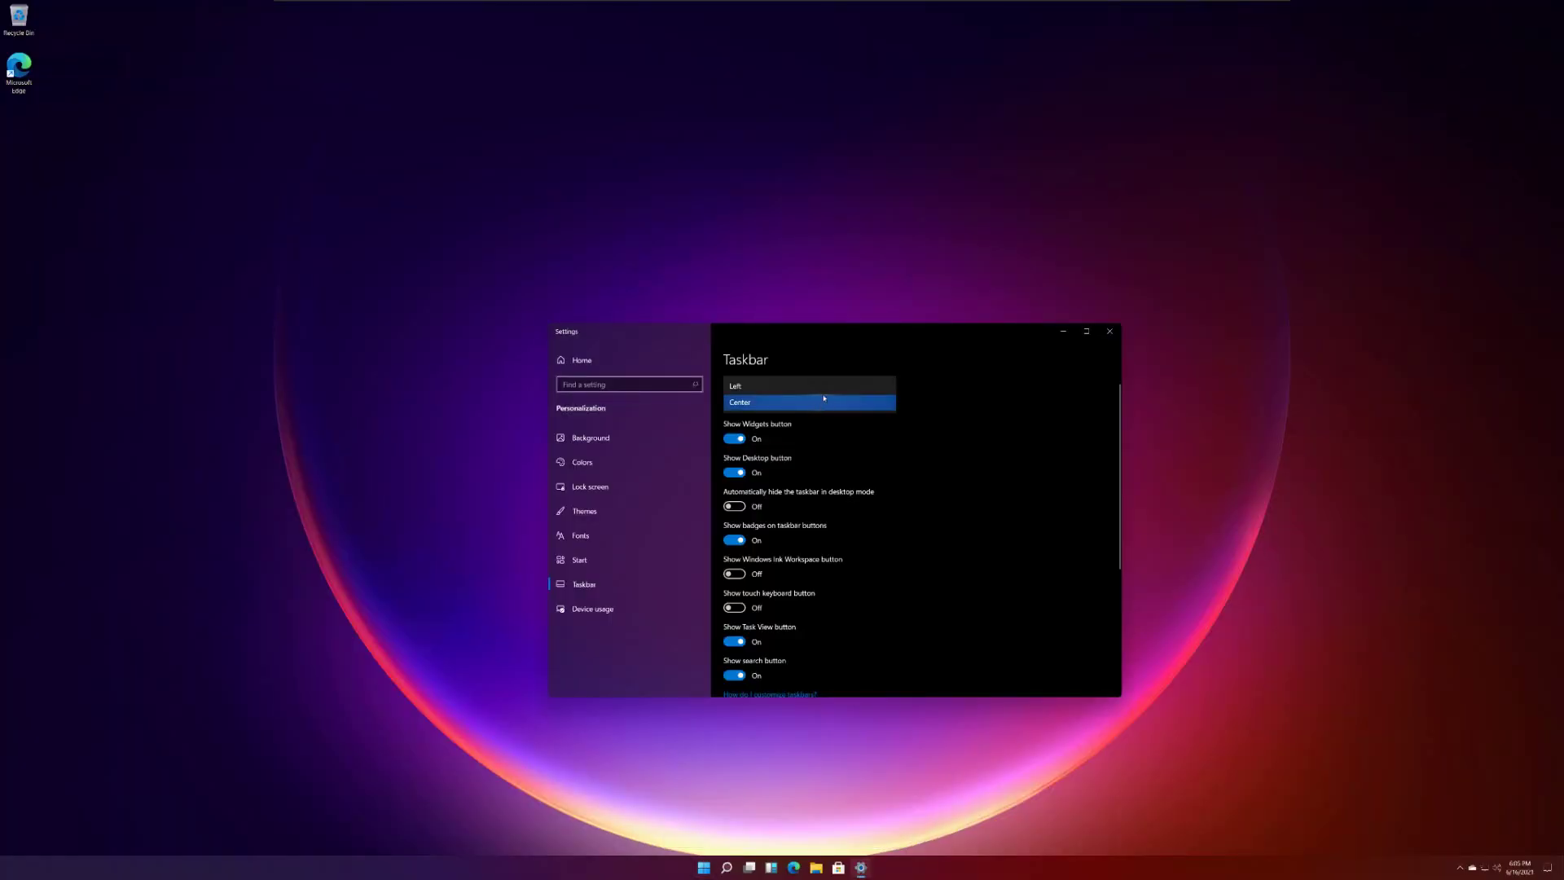
left_click(823, 388)
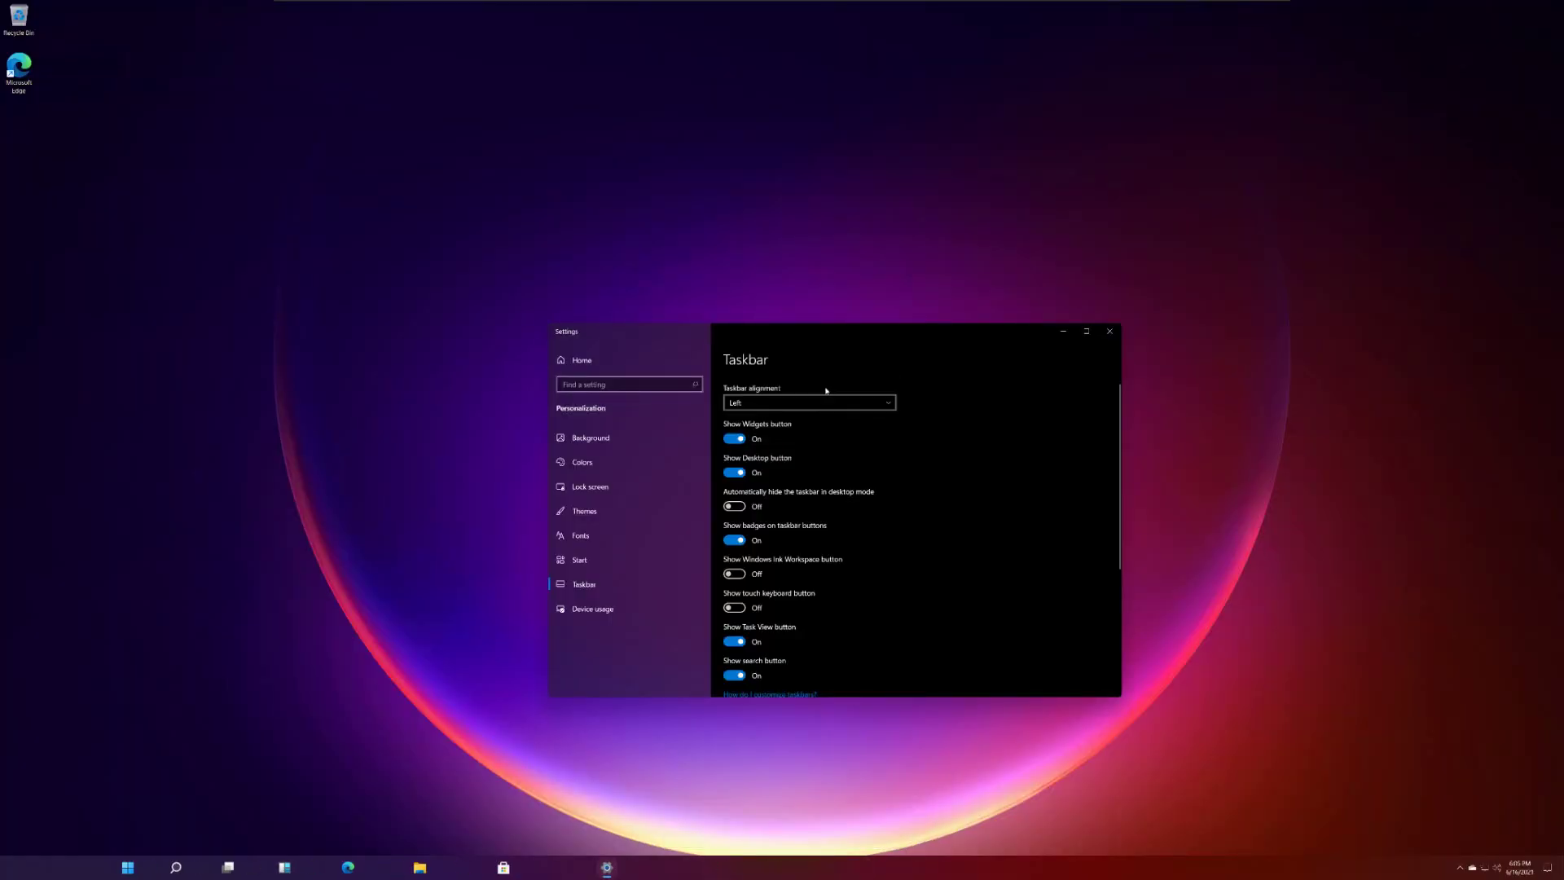
left_click(1063, 332)
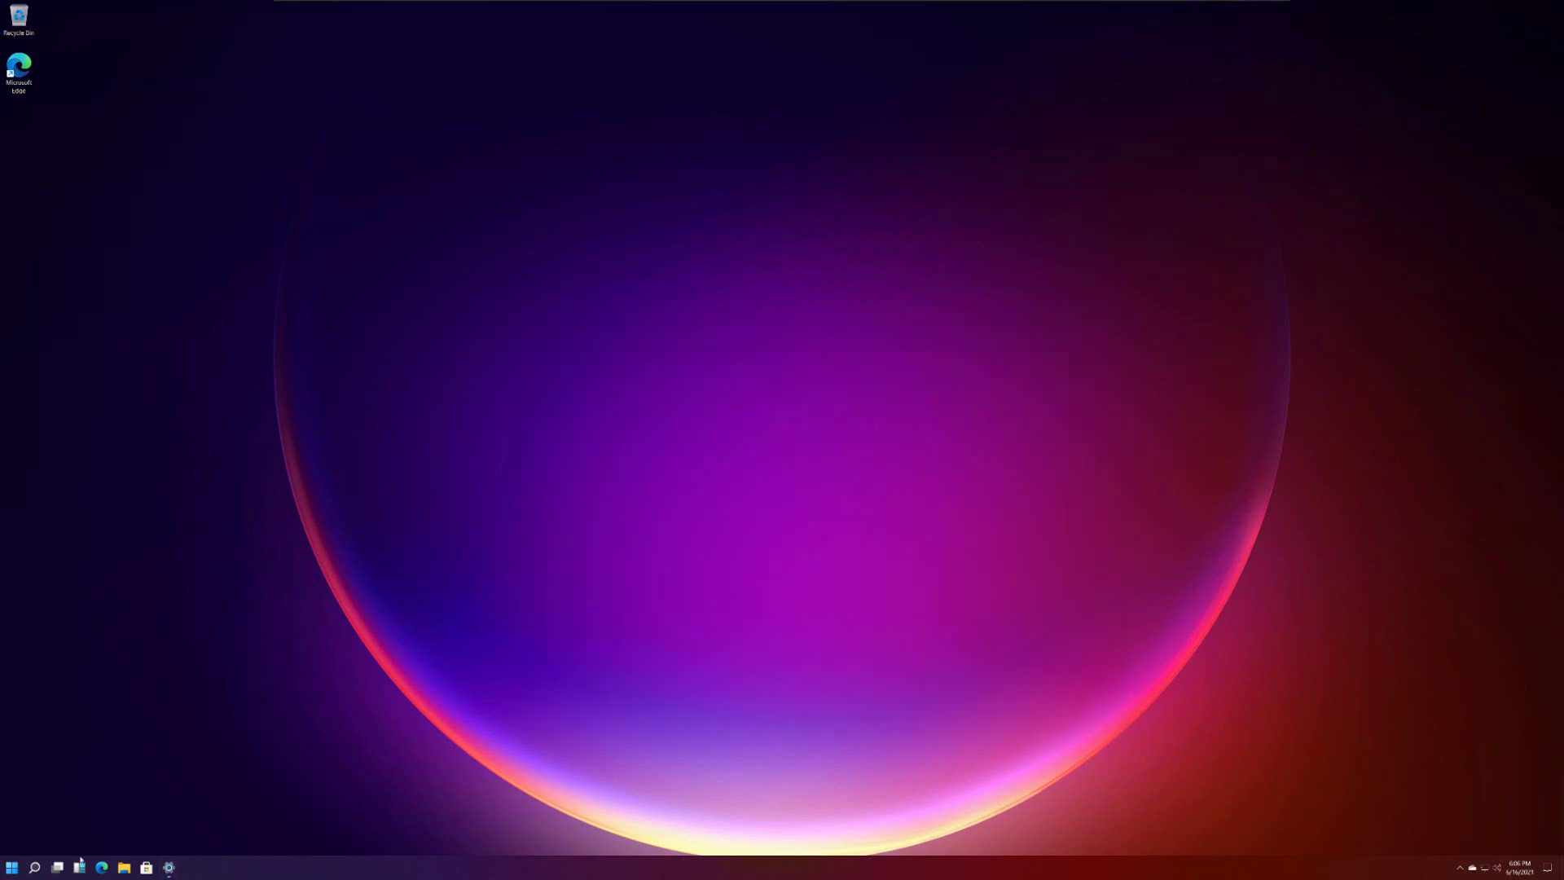
View the Start menu with the left-aligned taskbar, and open Windows search
key("super")
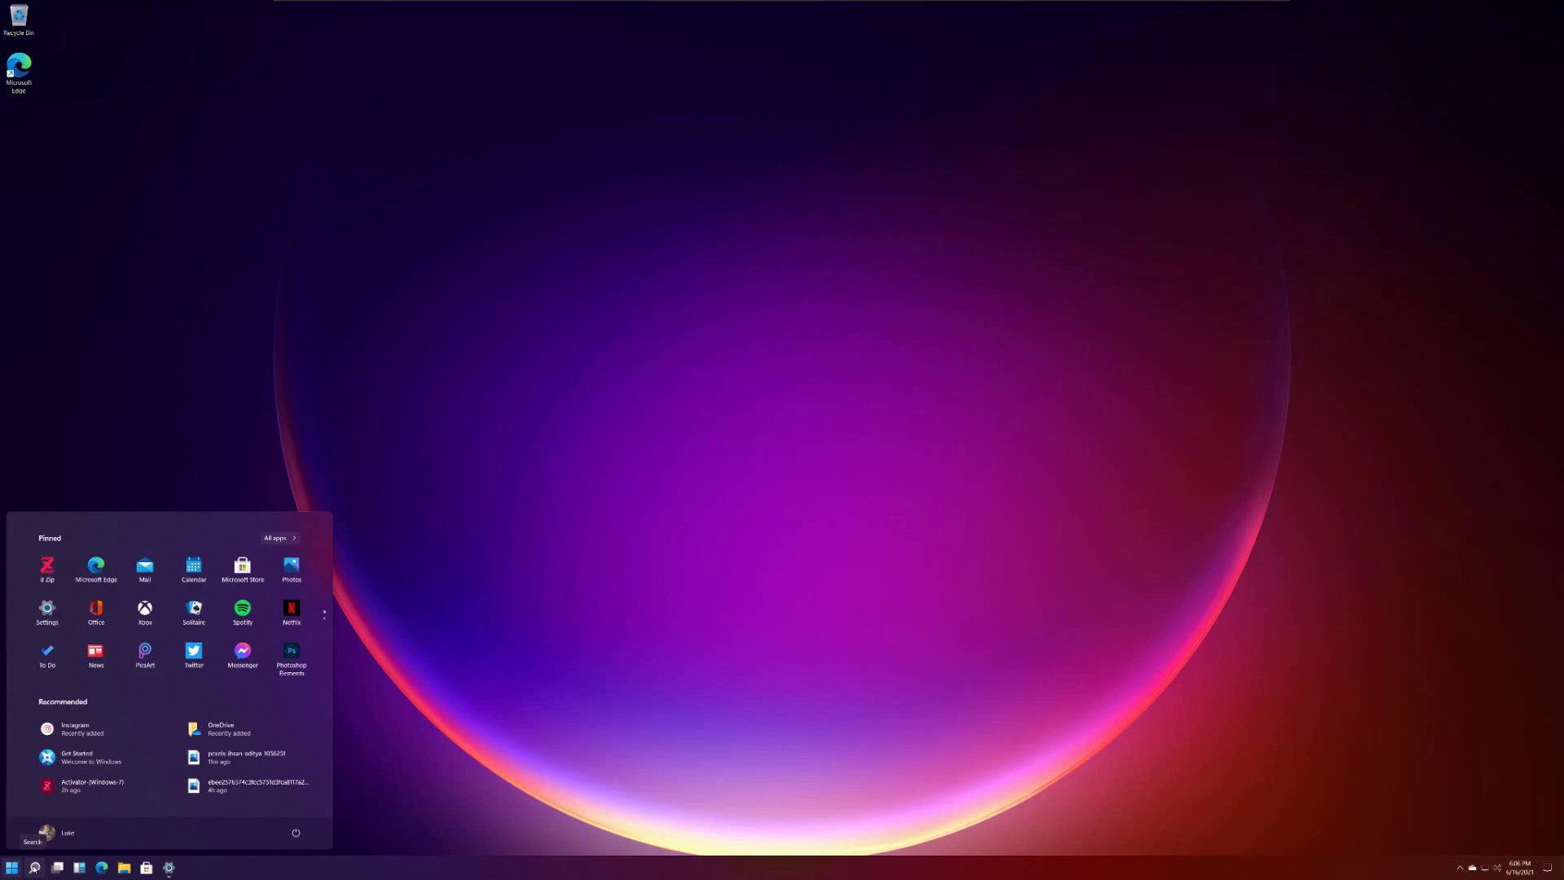
left_click(34, 866)
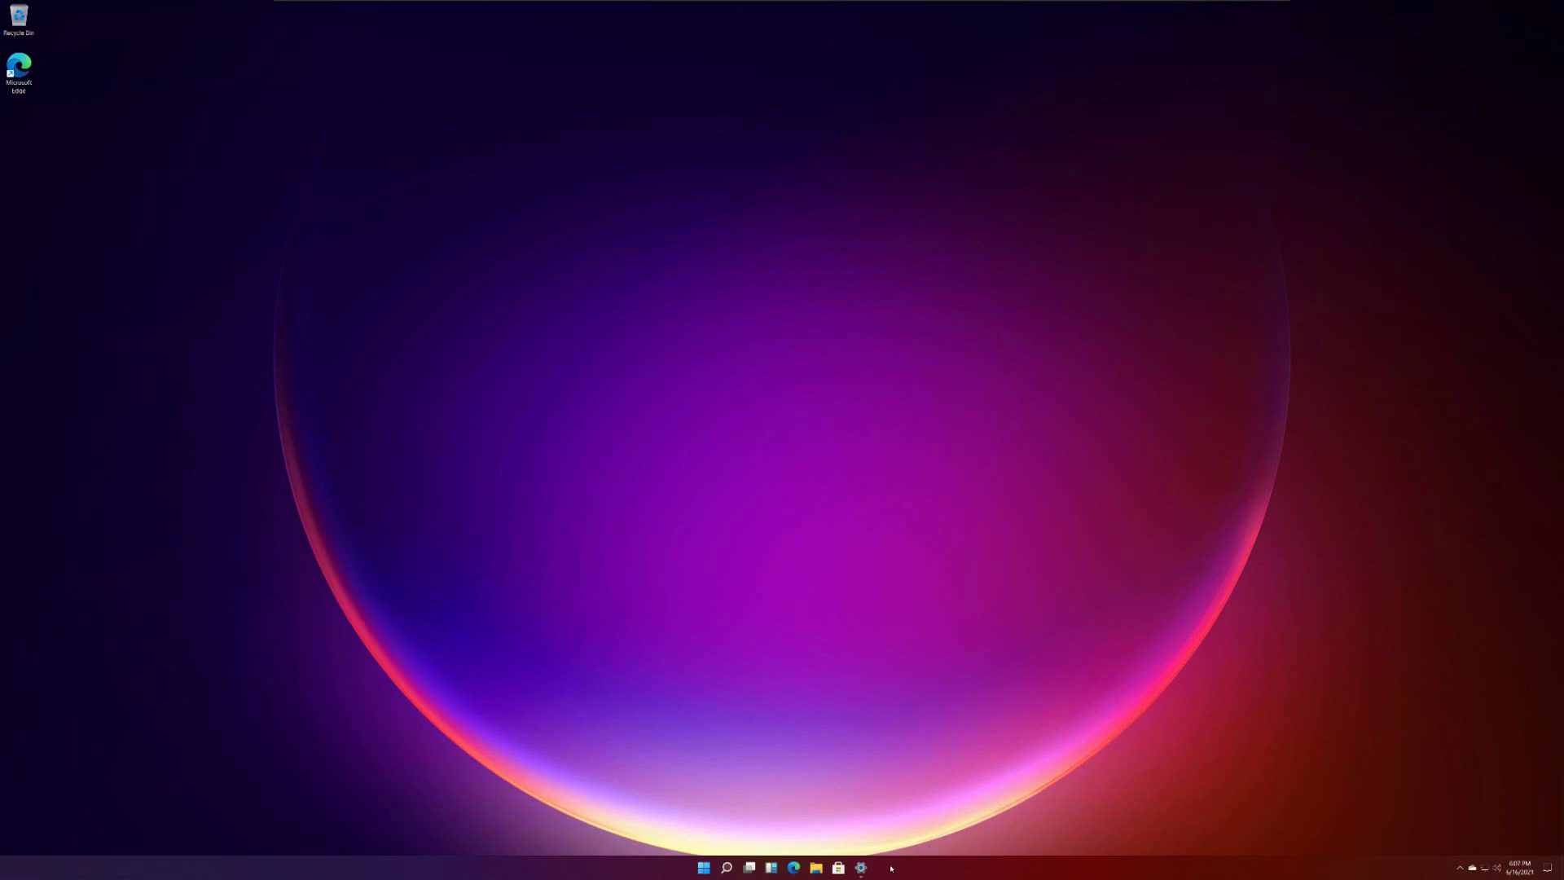
Set the Windows color mode to Light in the personalization settings
left_click(863, 868)
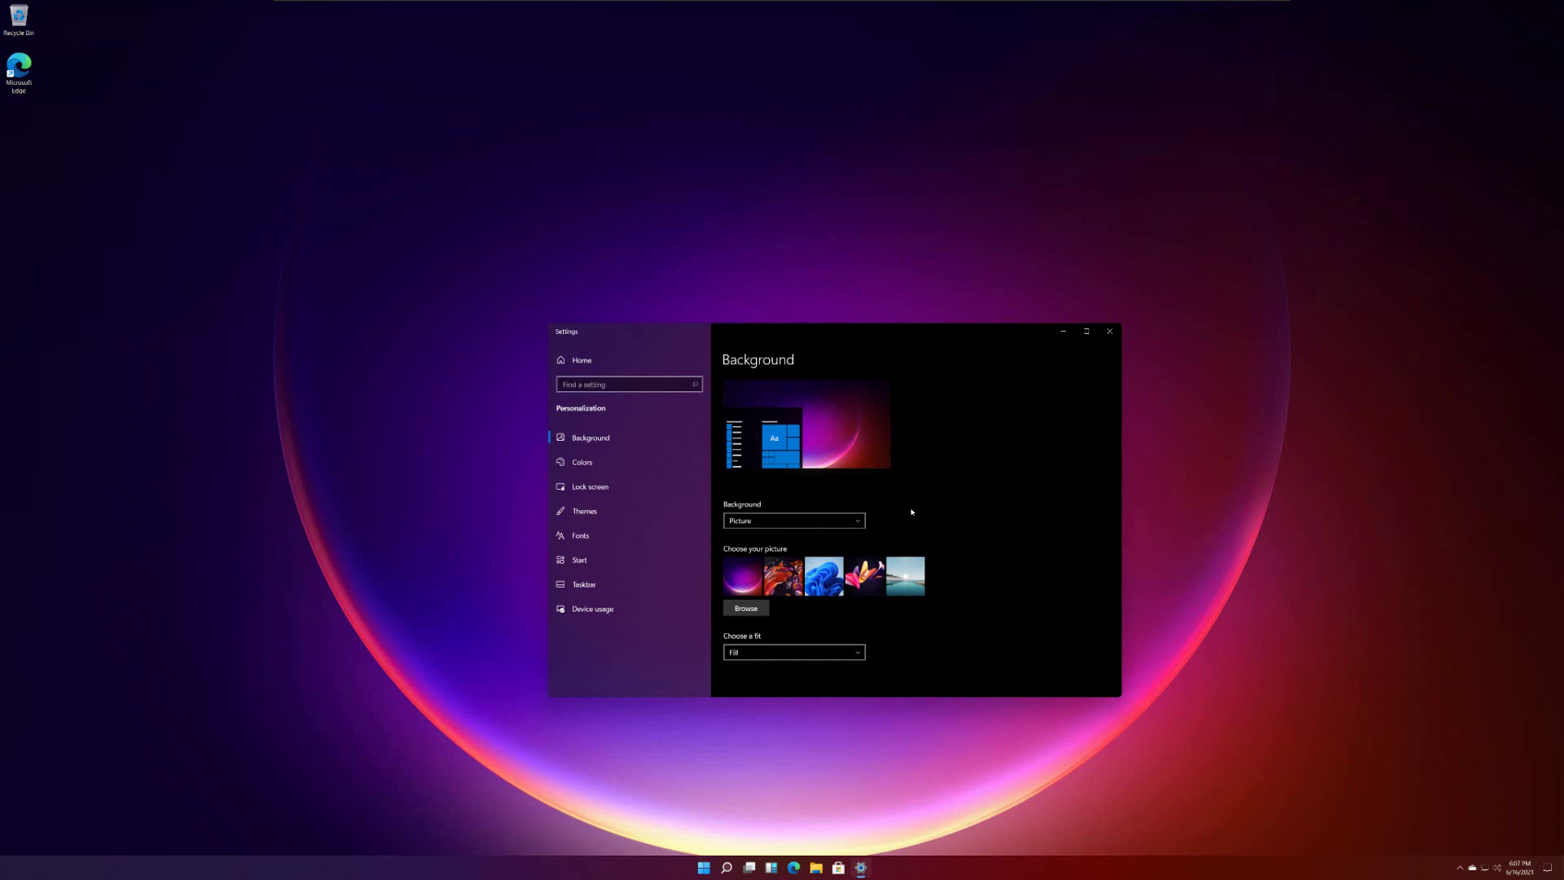
left_click(635, 461)
left_click(782, 522)
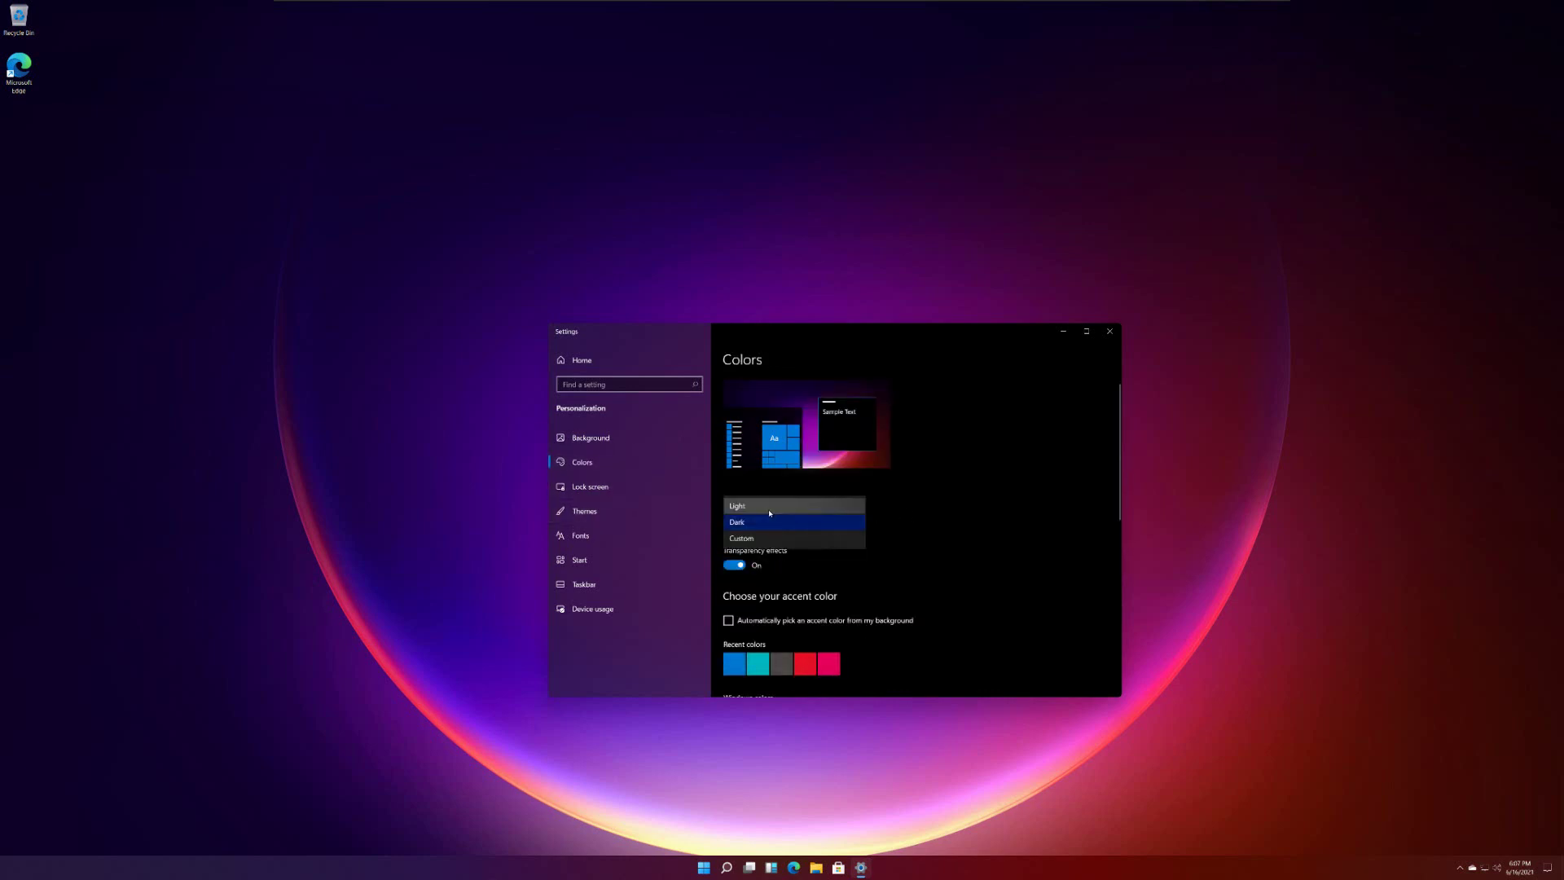
key("Up")
key("Return")
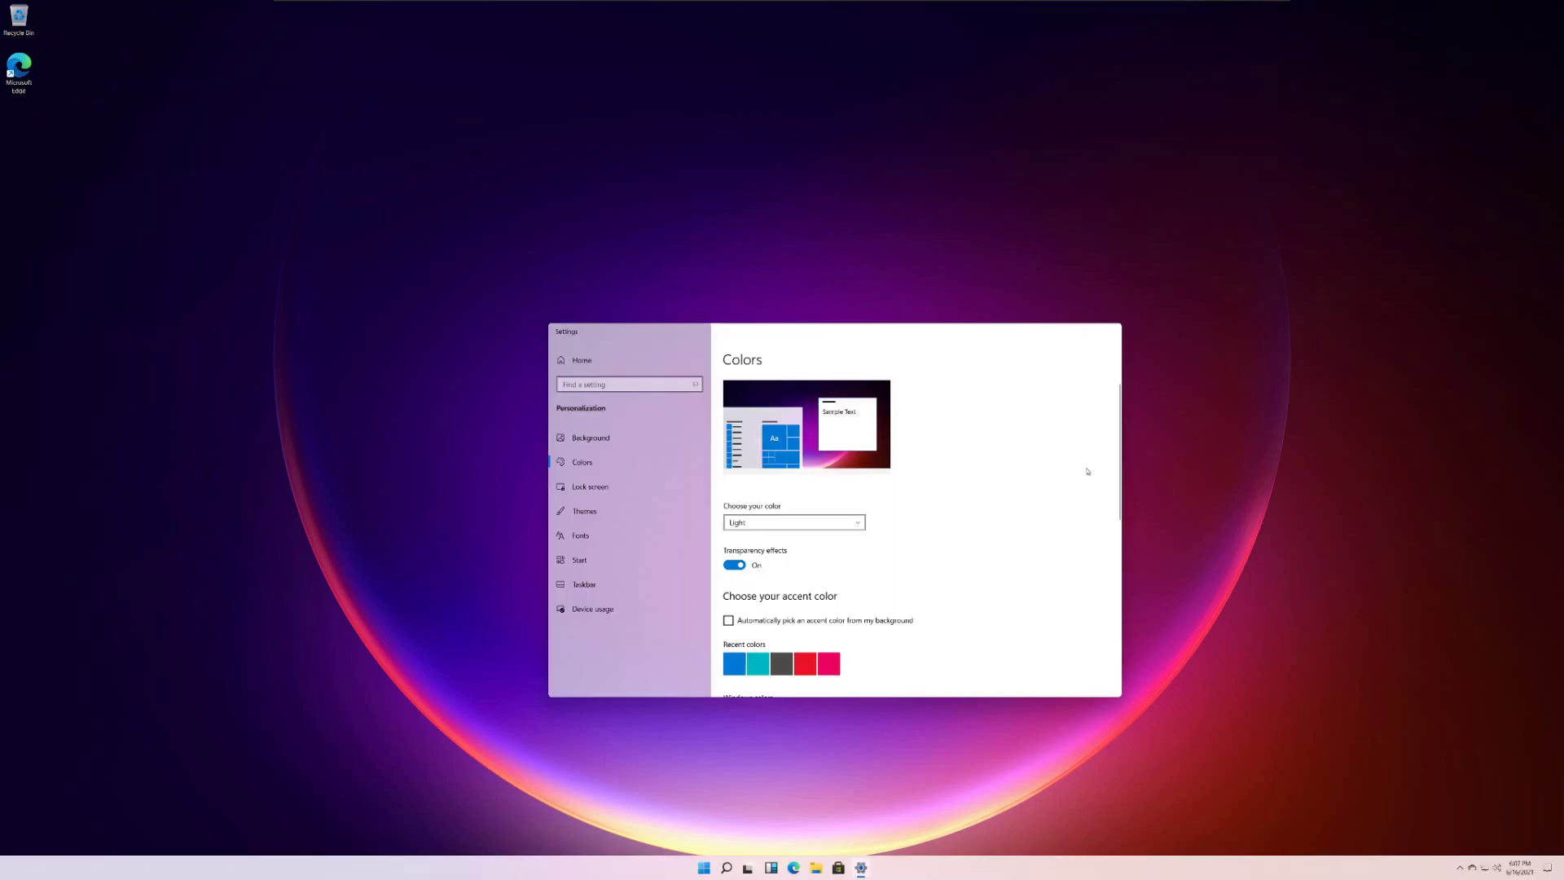
Set the desktop background to the blue flower-like picture from the suggested pictures
left_click(625, 440)
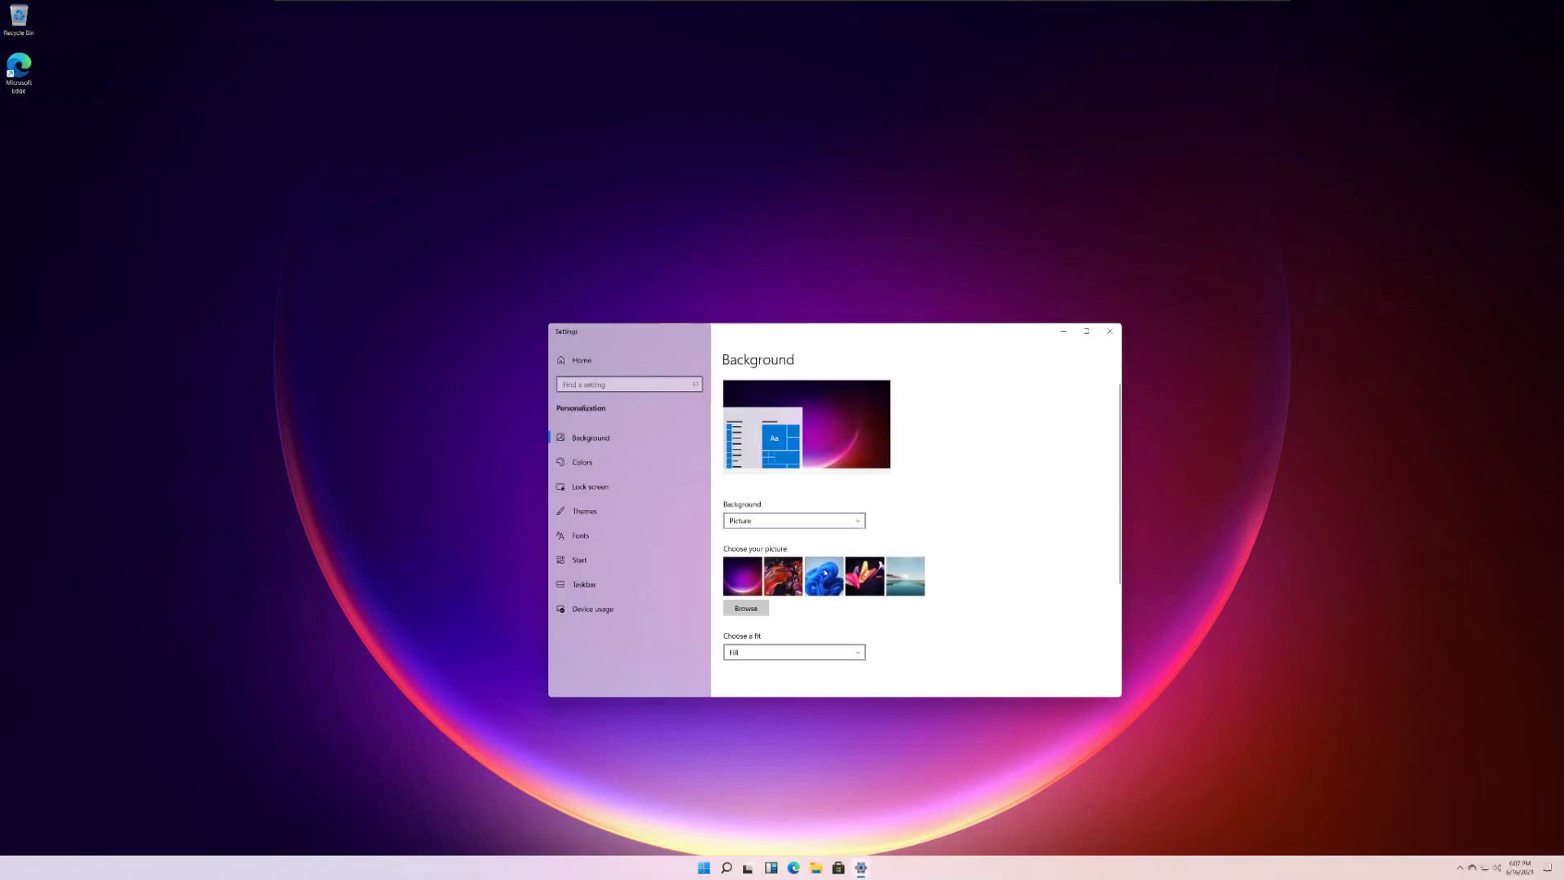
left_click(823, 576)
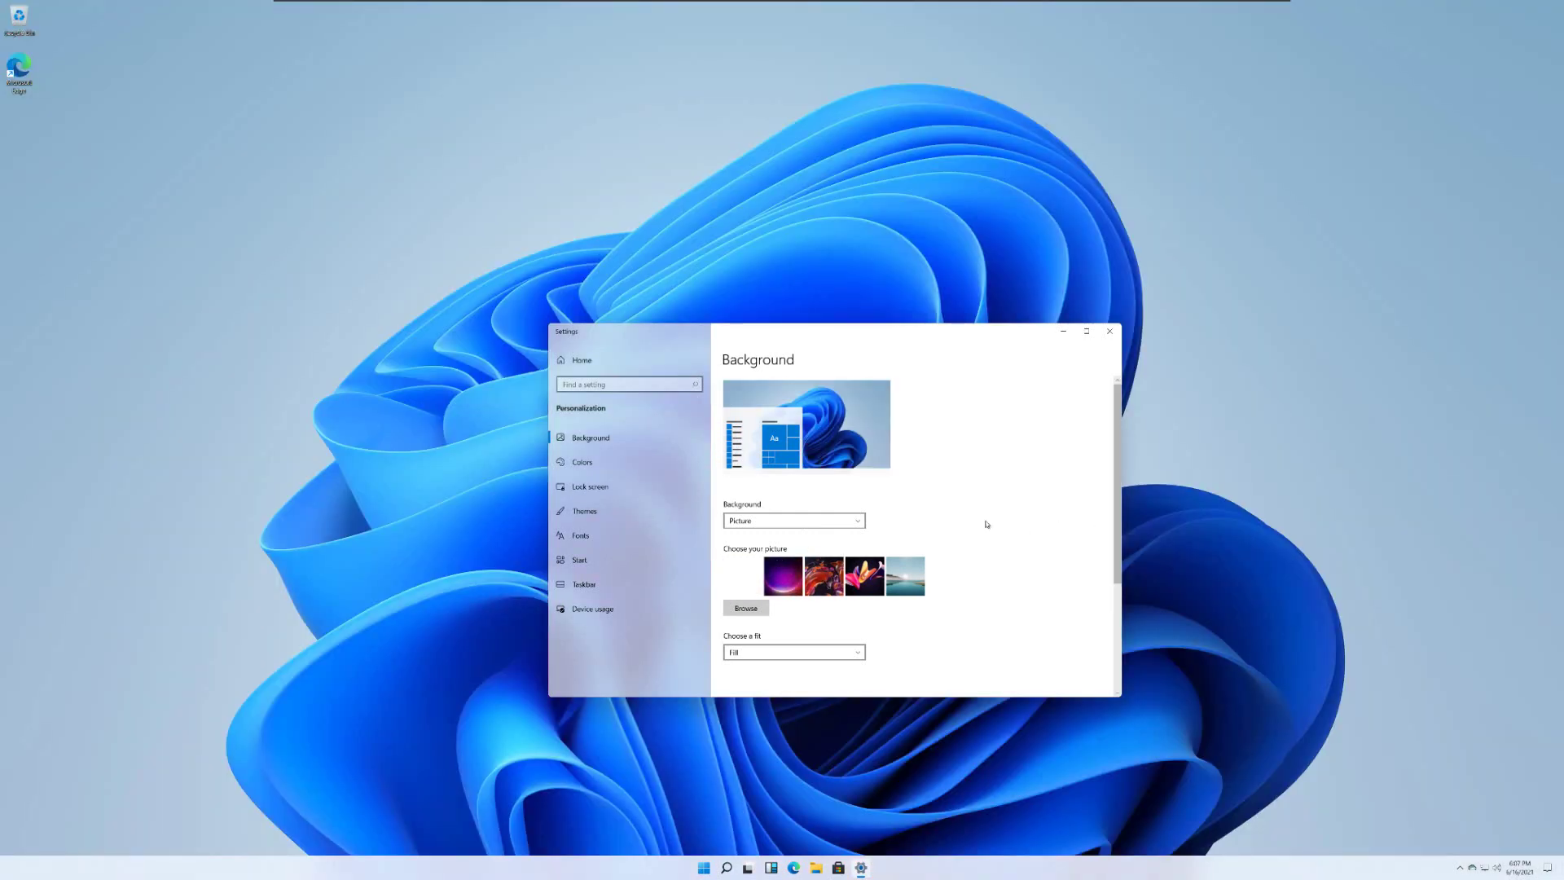
Set the Windows color mode to Dark in the color settings
left_click(635, 465)
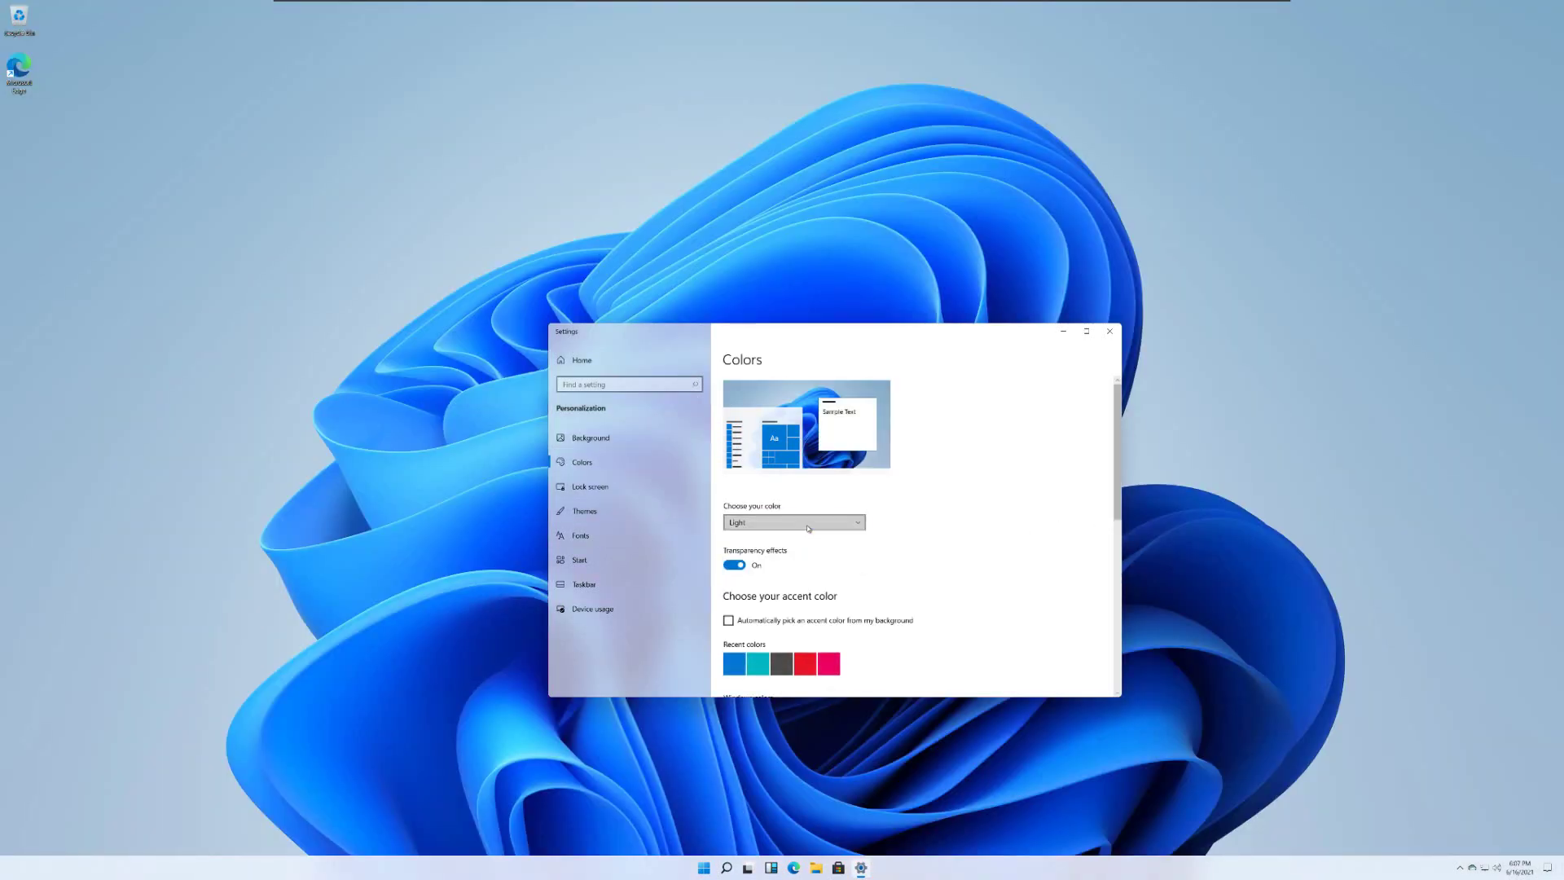
left_click(794, 528)
left_click(795, 541)
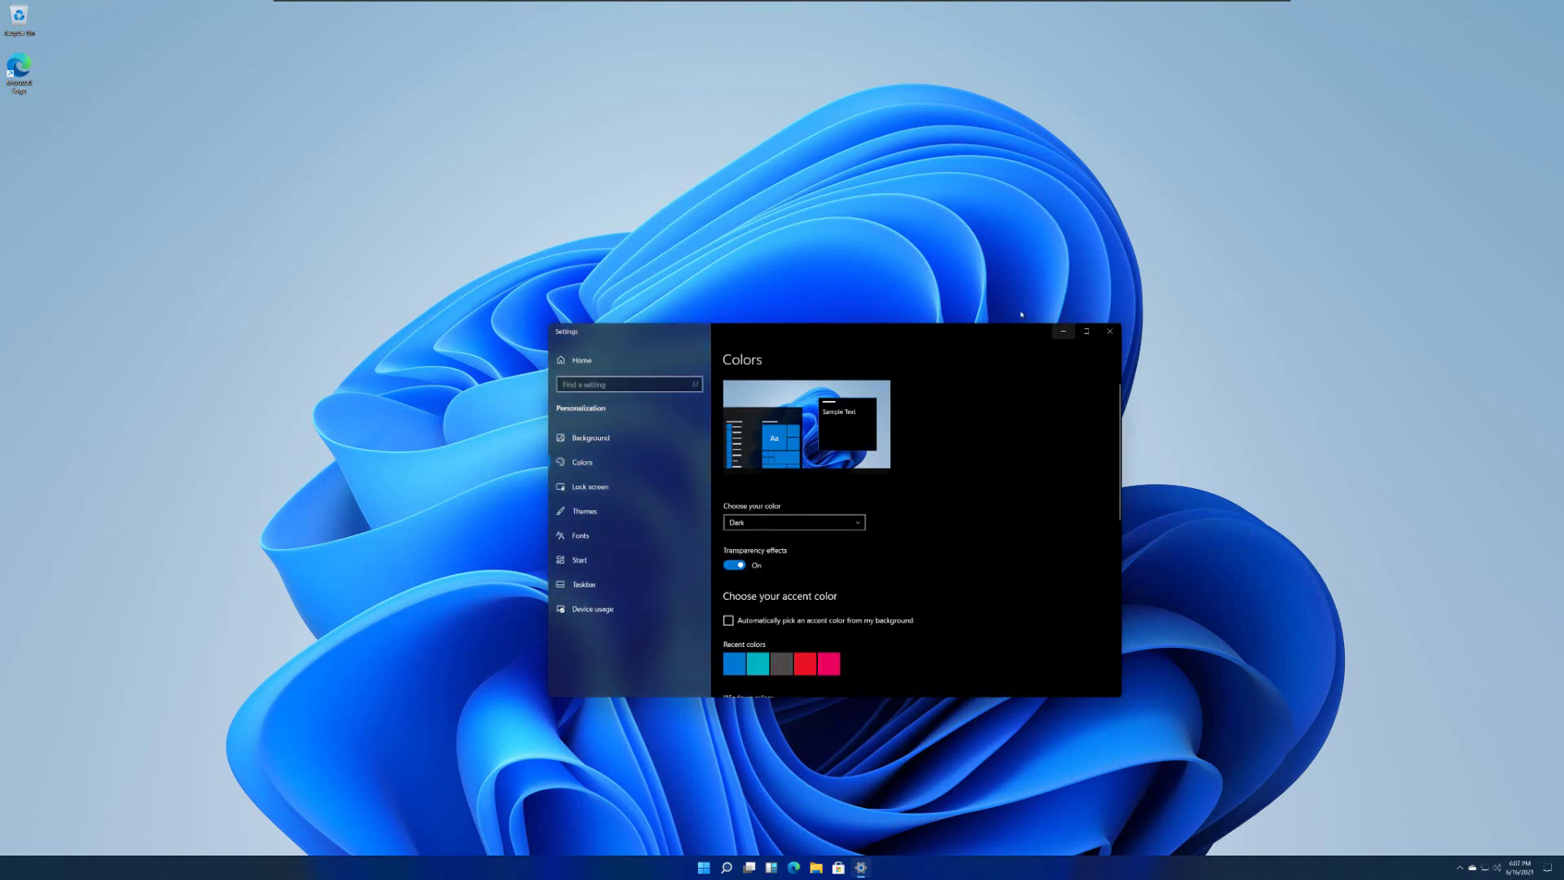
Set the desktop background to the orange and purple glassy shapes picture with the Light color mode, and minimize Settings
left_click(1063, 330)
right_click(934, 463)
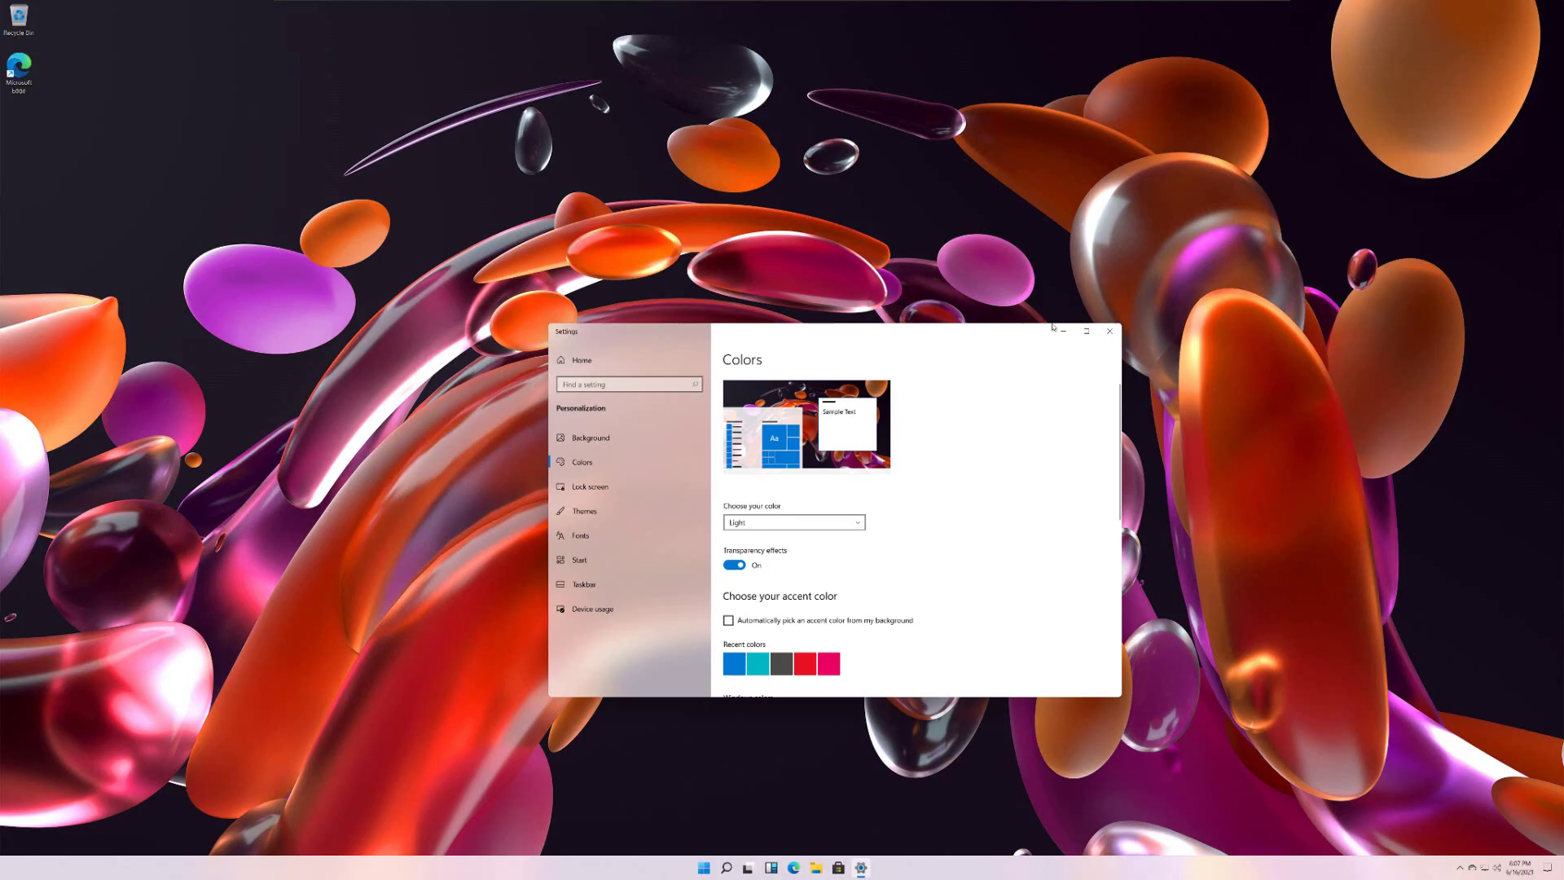
left_click(1061, 331)
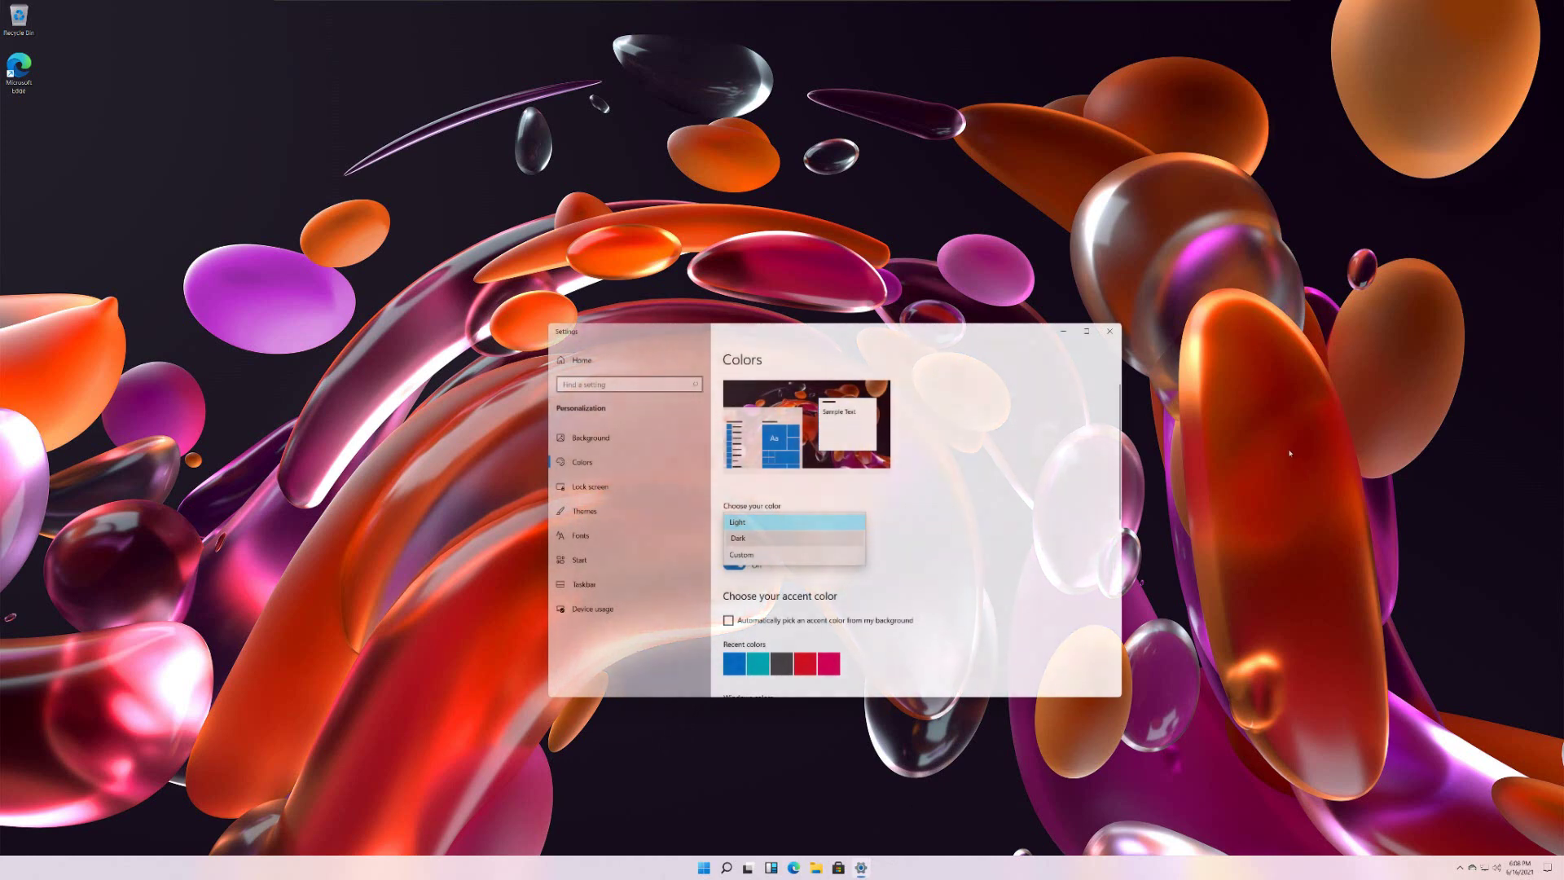
Set the Windows color mode to Dark in the color settings, and minimize the Settings window to show the desktop
key("Down")
key("Return")
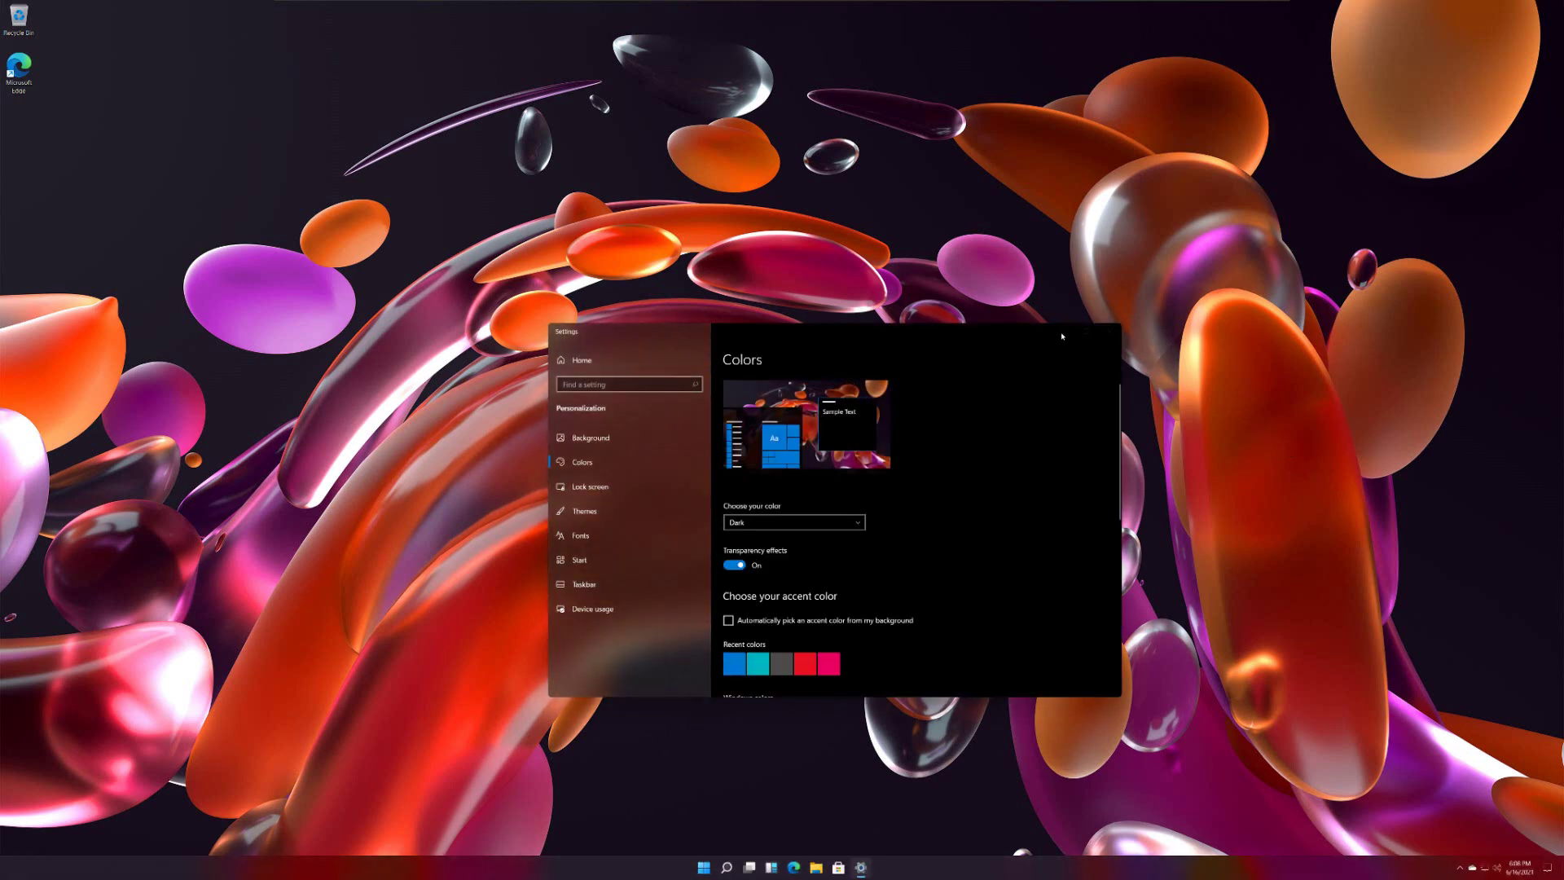
left_click(1061, 335)
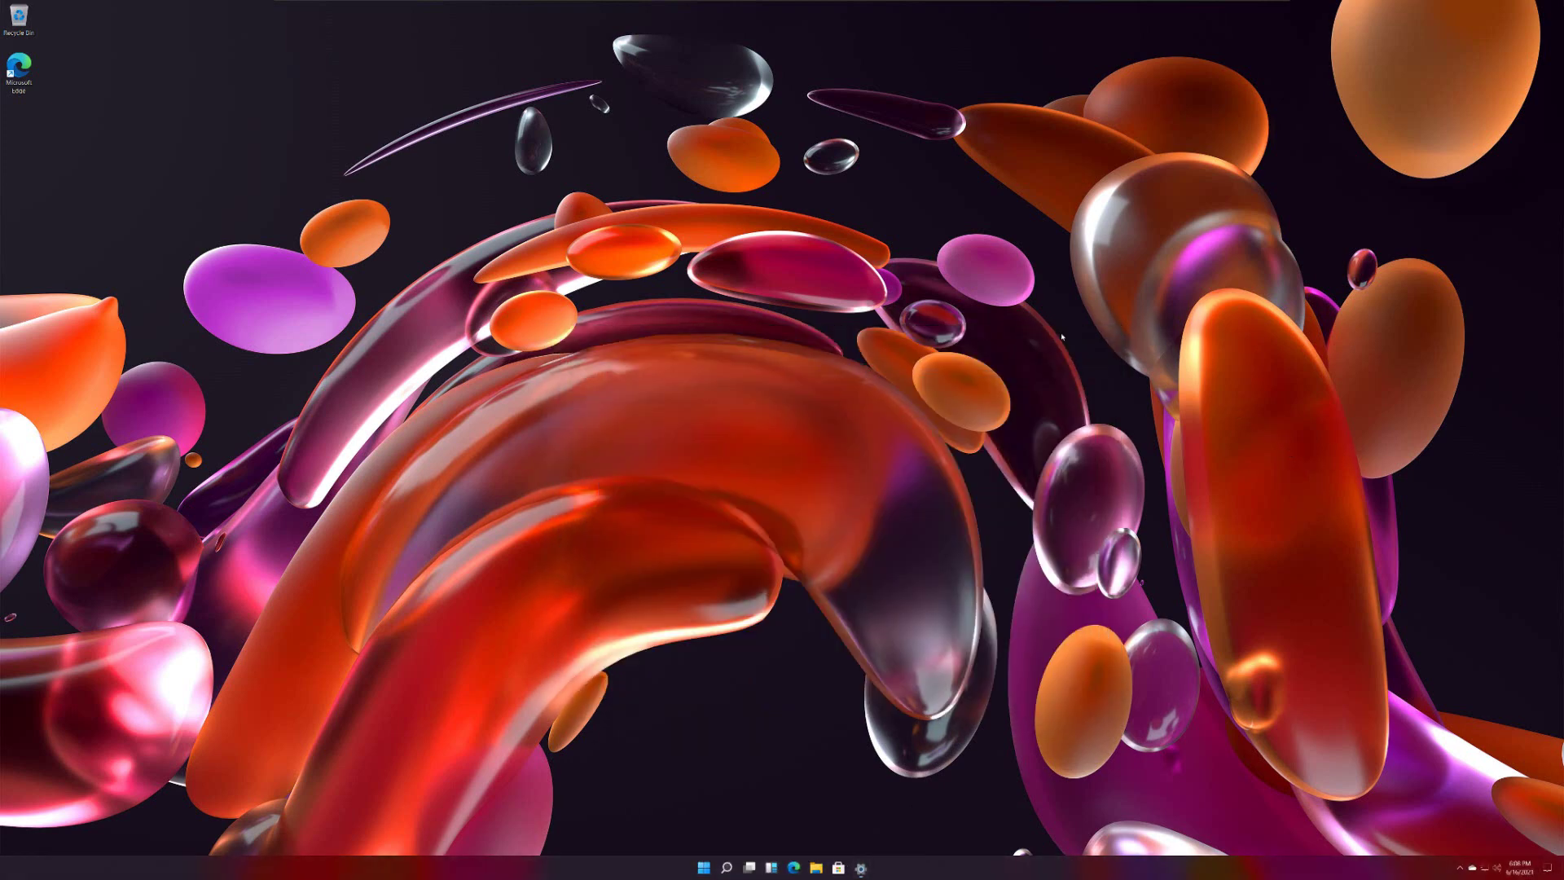
Open and close the Start menu several times to view its dark appearance and animation
left_click(705, 867)
left_click(706, 867)
left_click(706, 867)
left_click(706, 868)
key("super")
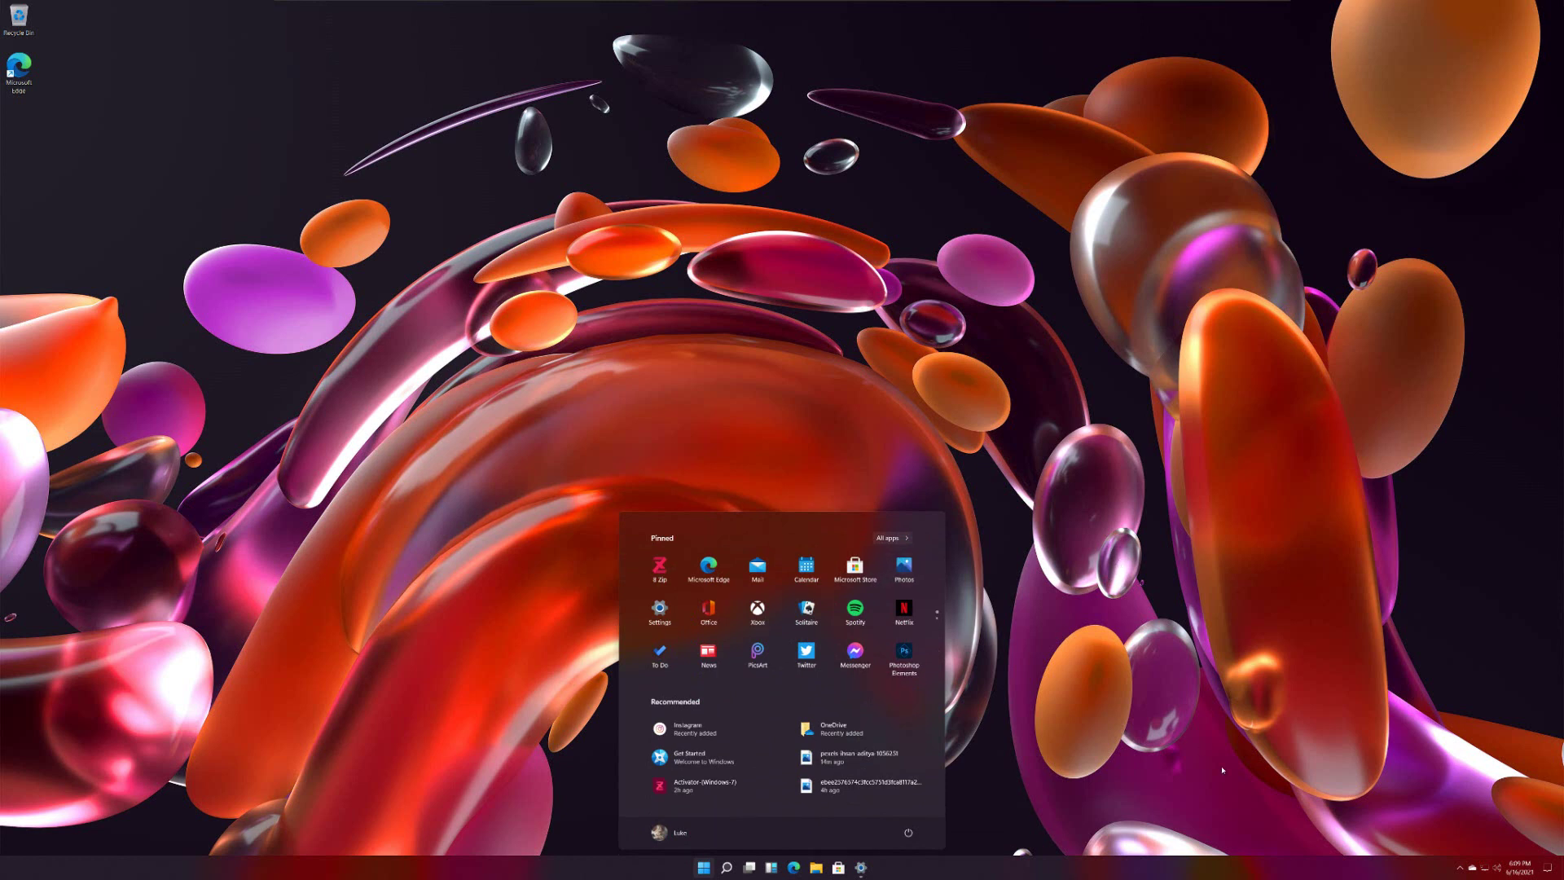
left_click(1176, 595)
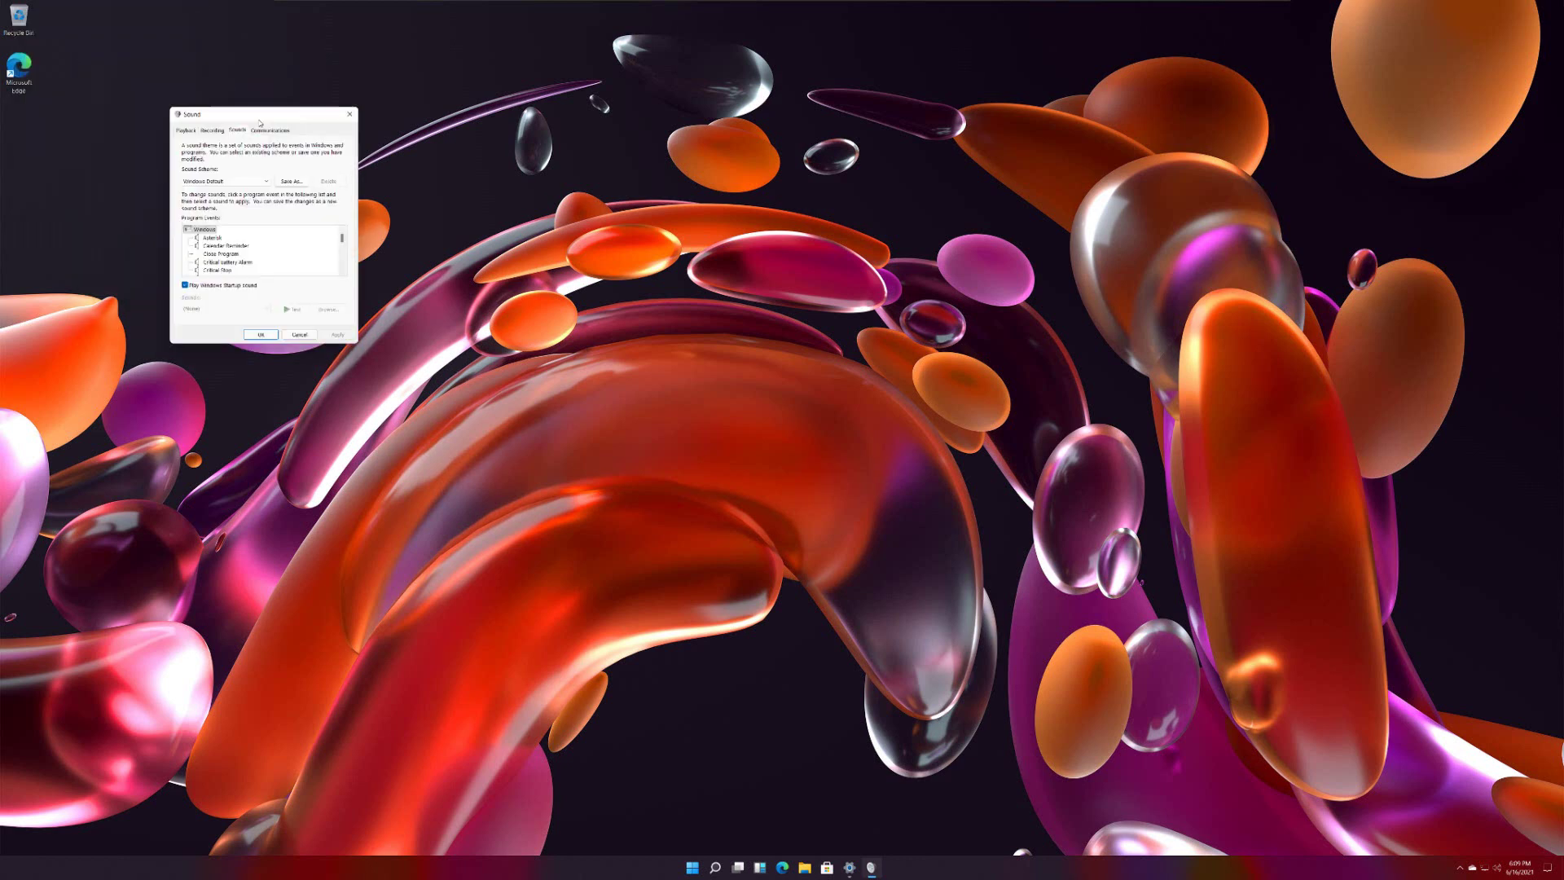
Move the Sound dialog toward the middle of the desktop and preview the sounds of the Asterisk and Notification events
left_click_drag(492, 250, 510, 289)
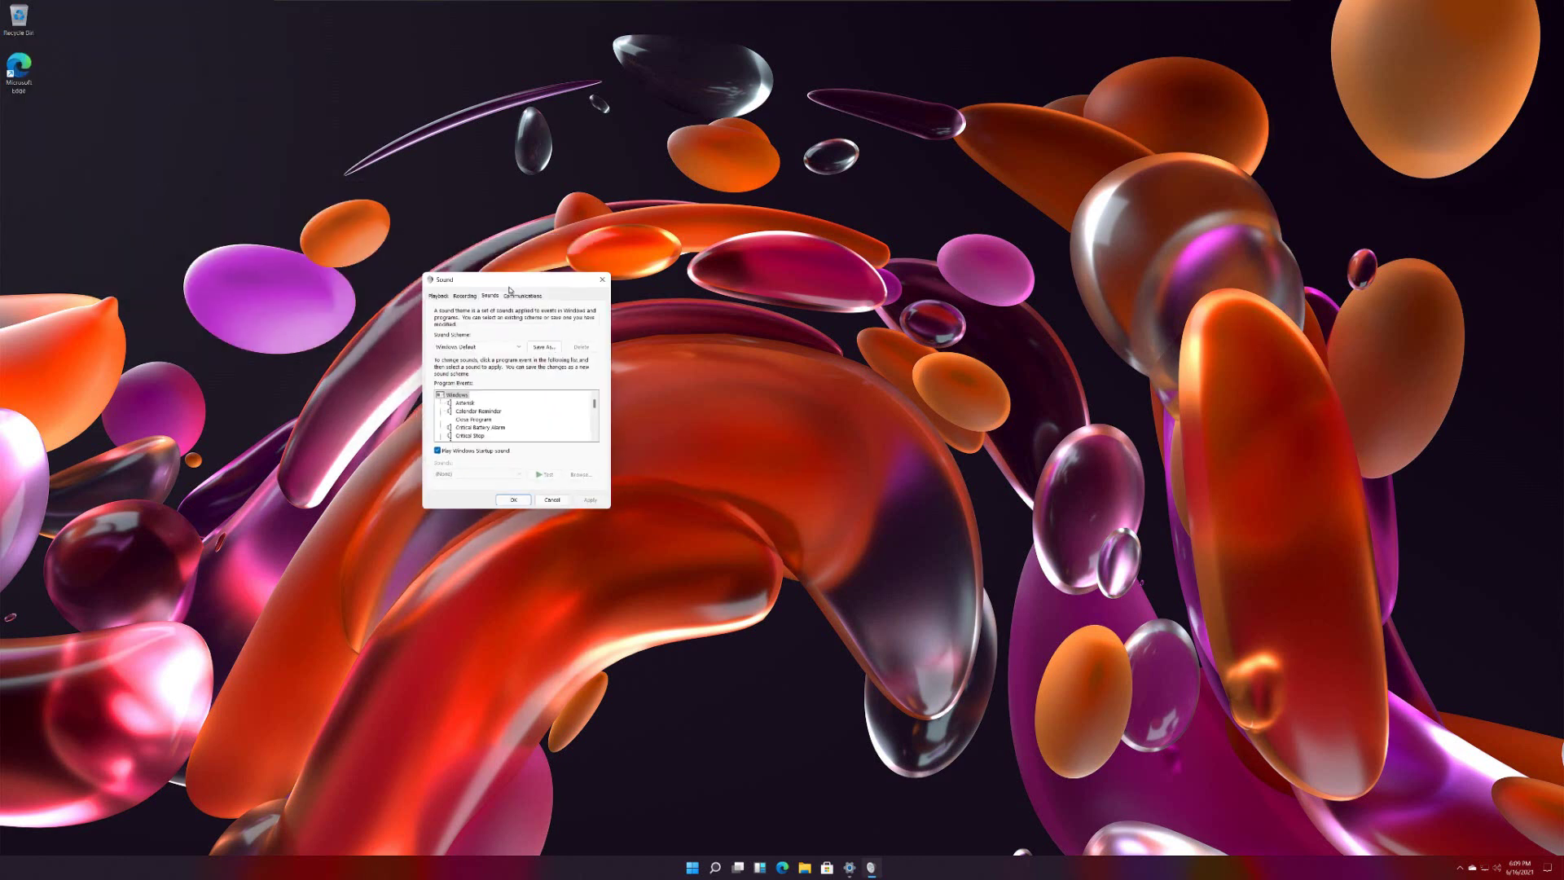
left_click(467, 403)
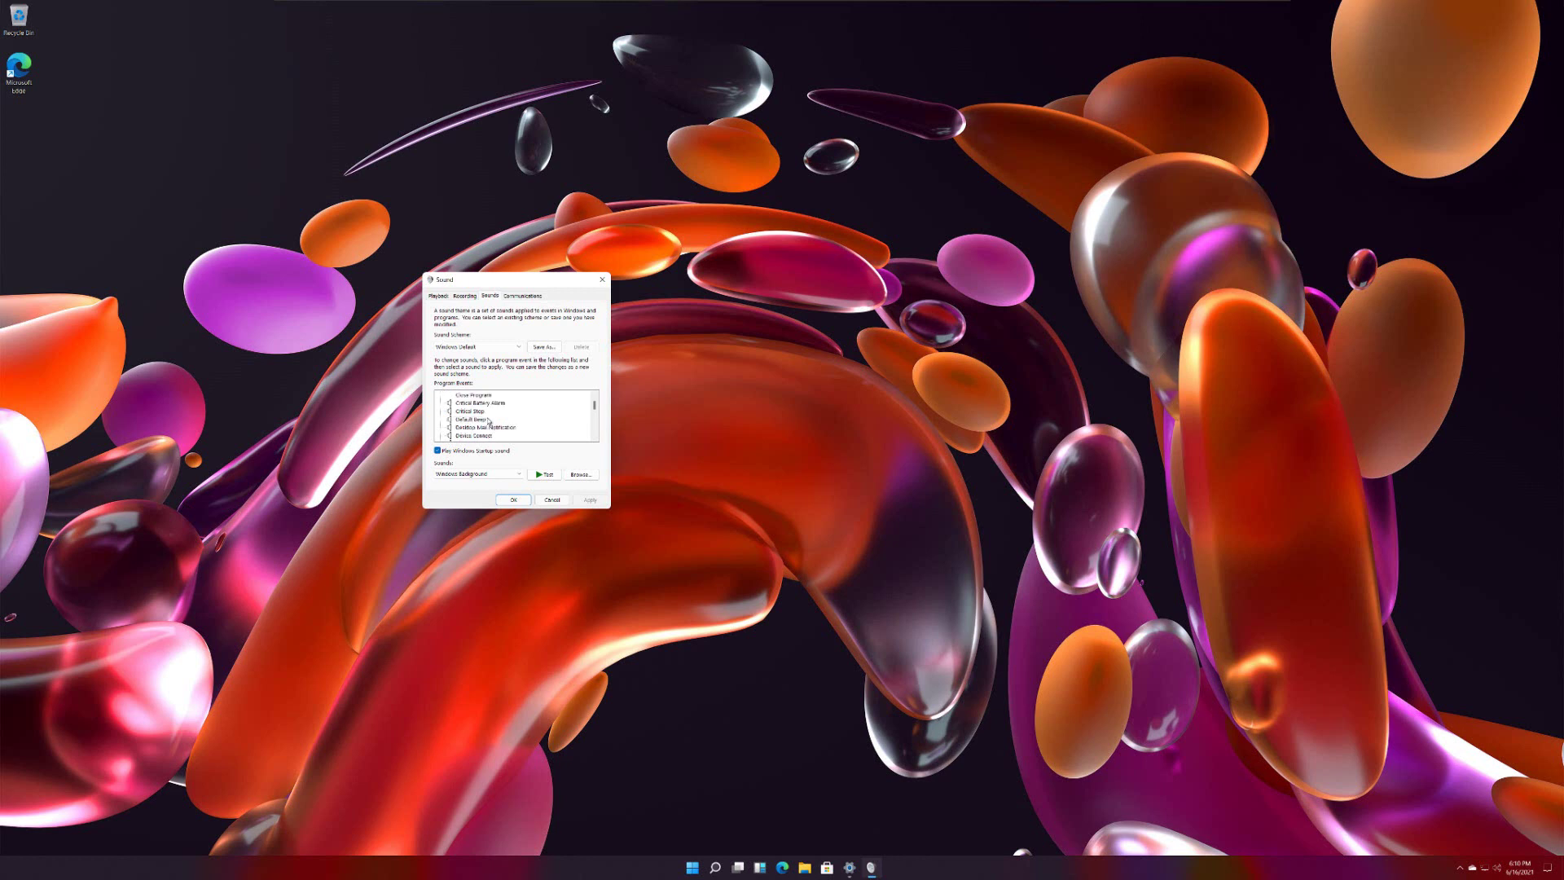
scroll(484, 425, "down", 1)
scroll(494, 423, "down", 2)
scroll(595, 439, "down", 2)
scroll(595, 439, "down", 3)
left_click(475, 411)
left_click(544, 474)
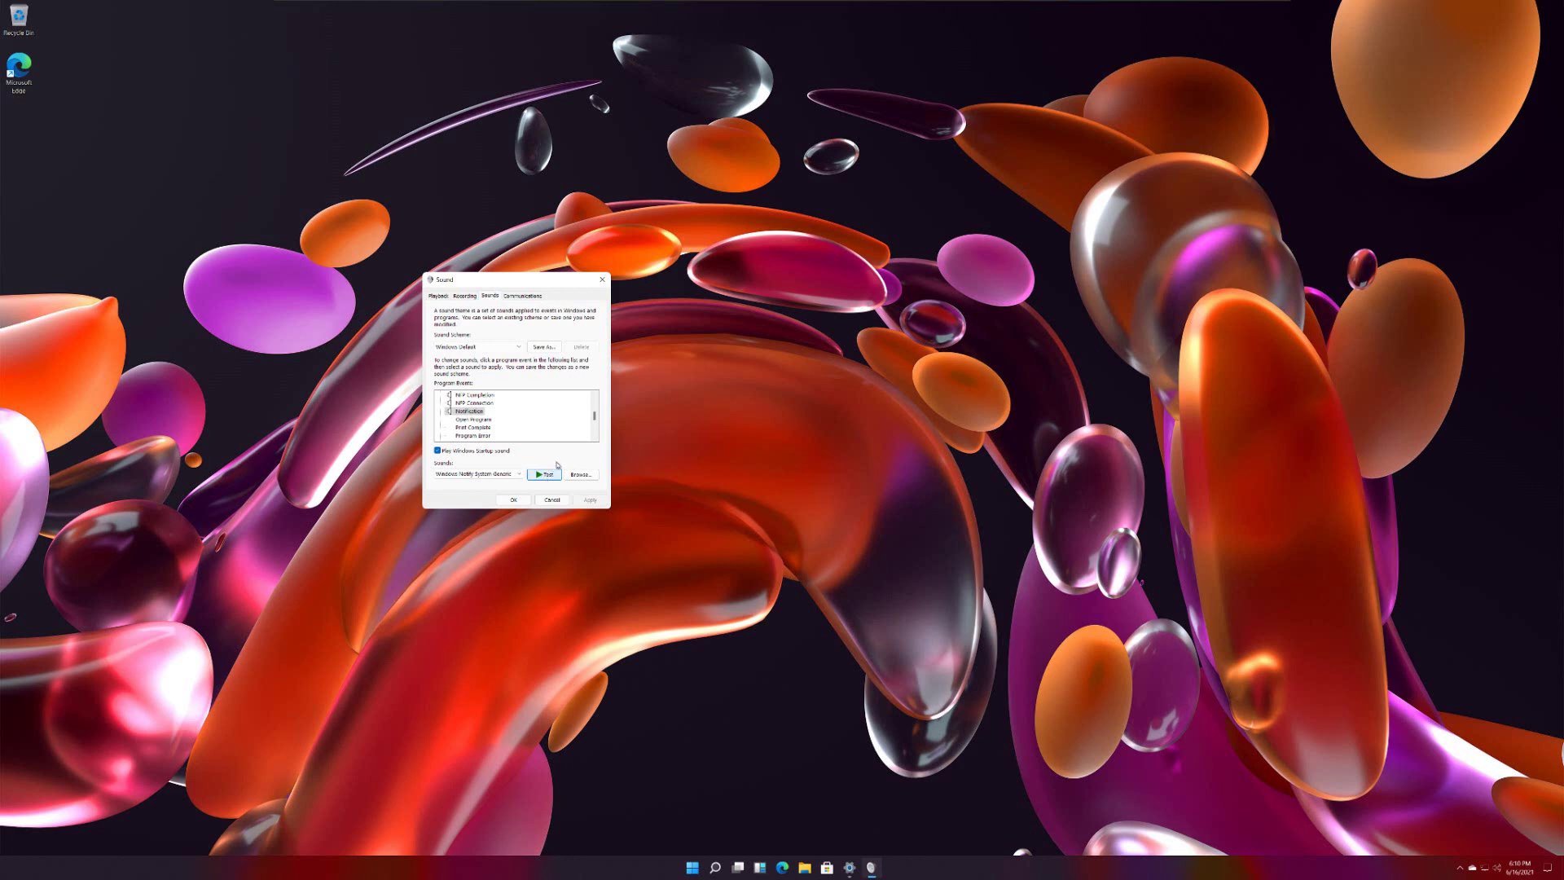
Preview the sounds assigned to the New Mail Notification and Default Beep program events
left_click(595, 397)
left_click(596, 397)
left_click(595, 397)
left_click(595, 397)
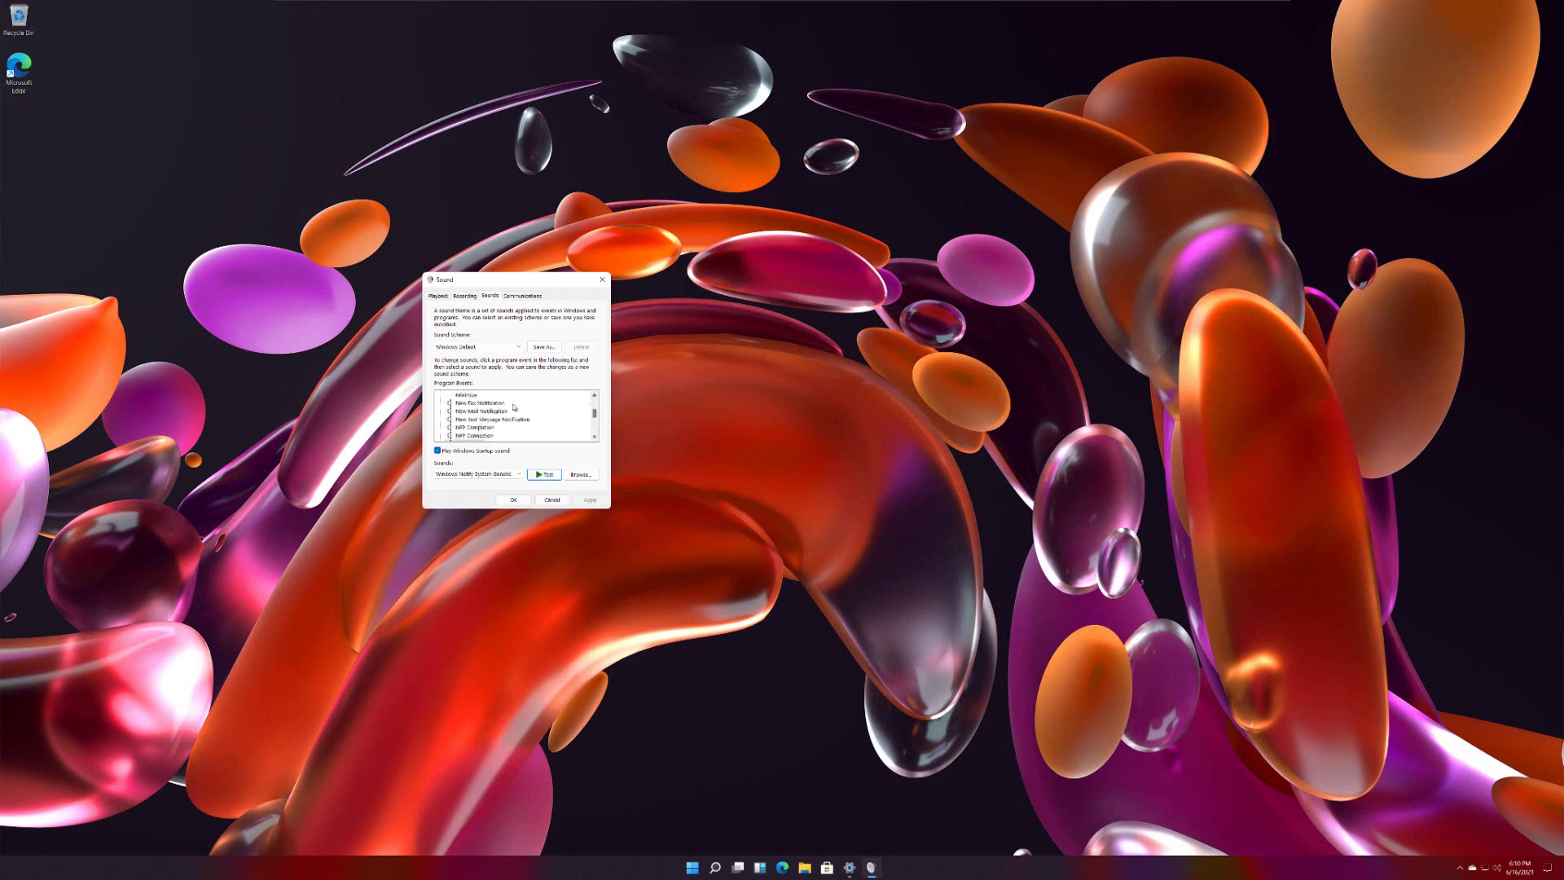
left_click(481, 412)
scroll(481, 425, "up", 5)
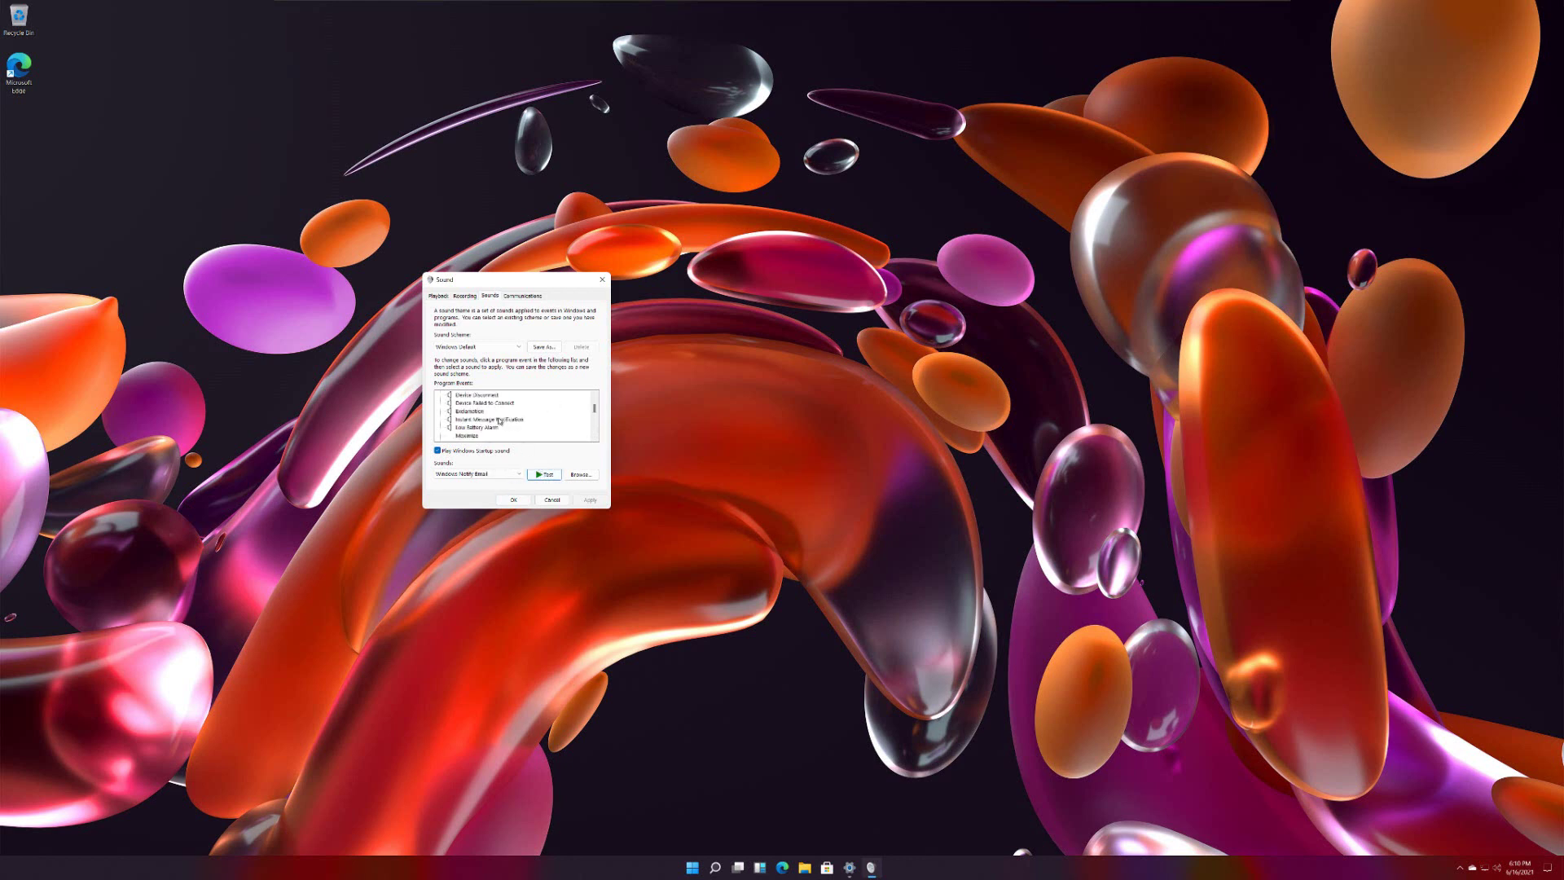
left_click(479, 419)
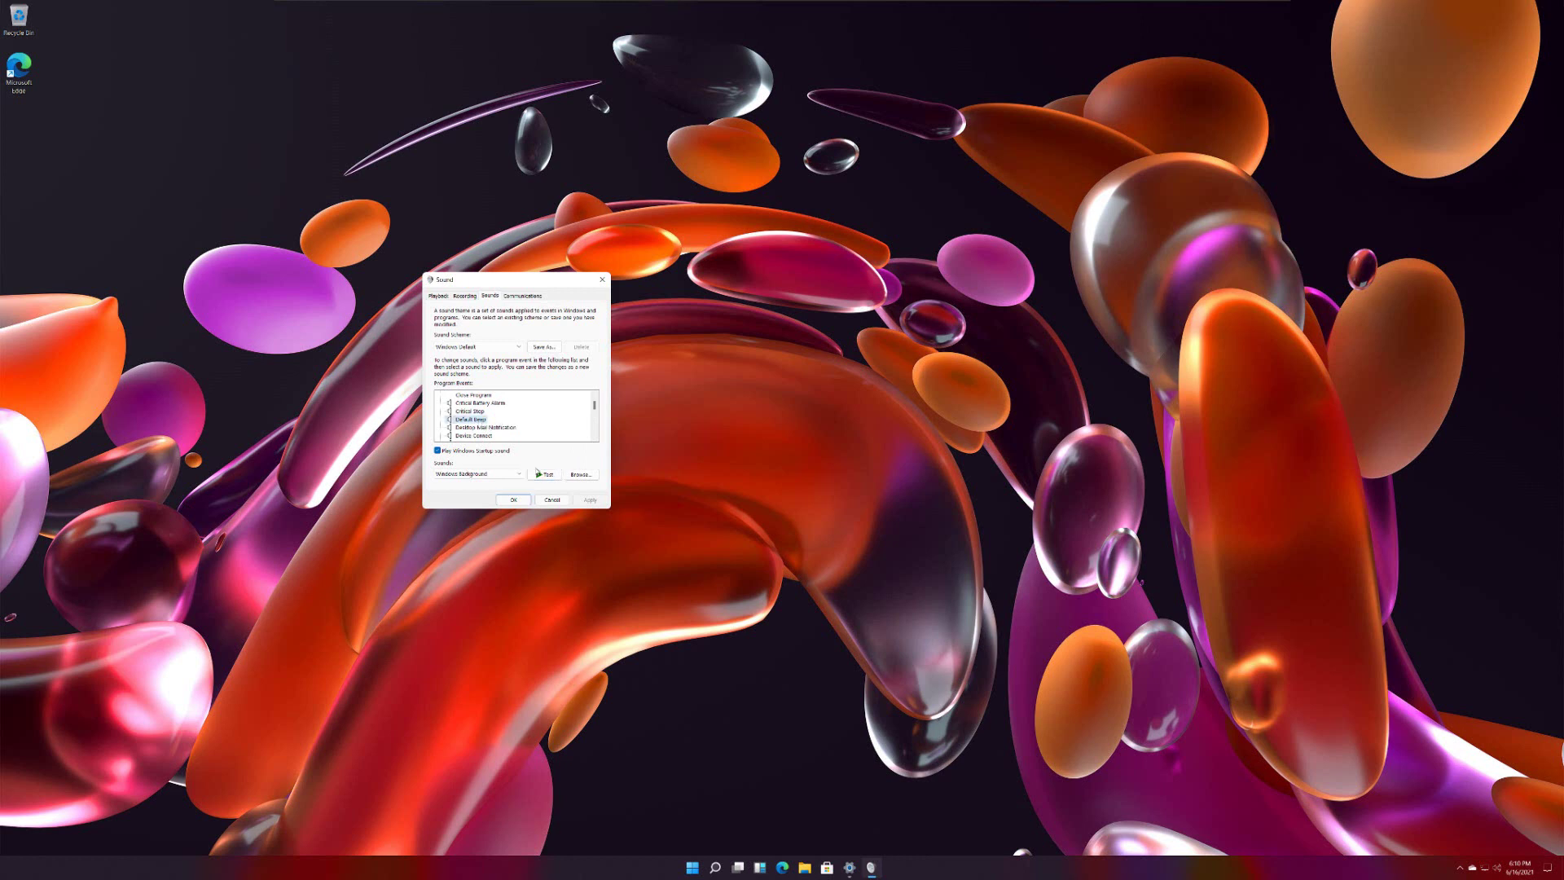
left_click(478, 411)
Preview the Device Connect and Device Disconnect sounds, look through the remaining program events, and close the Sound dialog
left_click(478, 436)
scroll(513, 421, "down", 1)
left_click(558, 476)
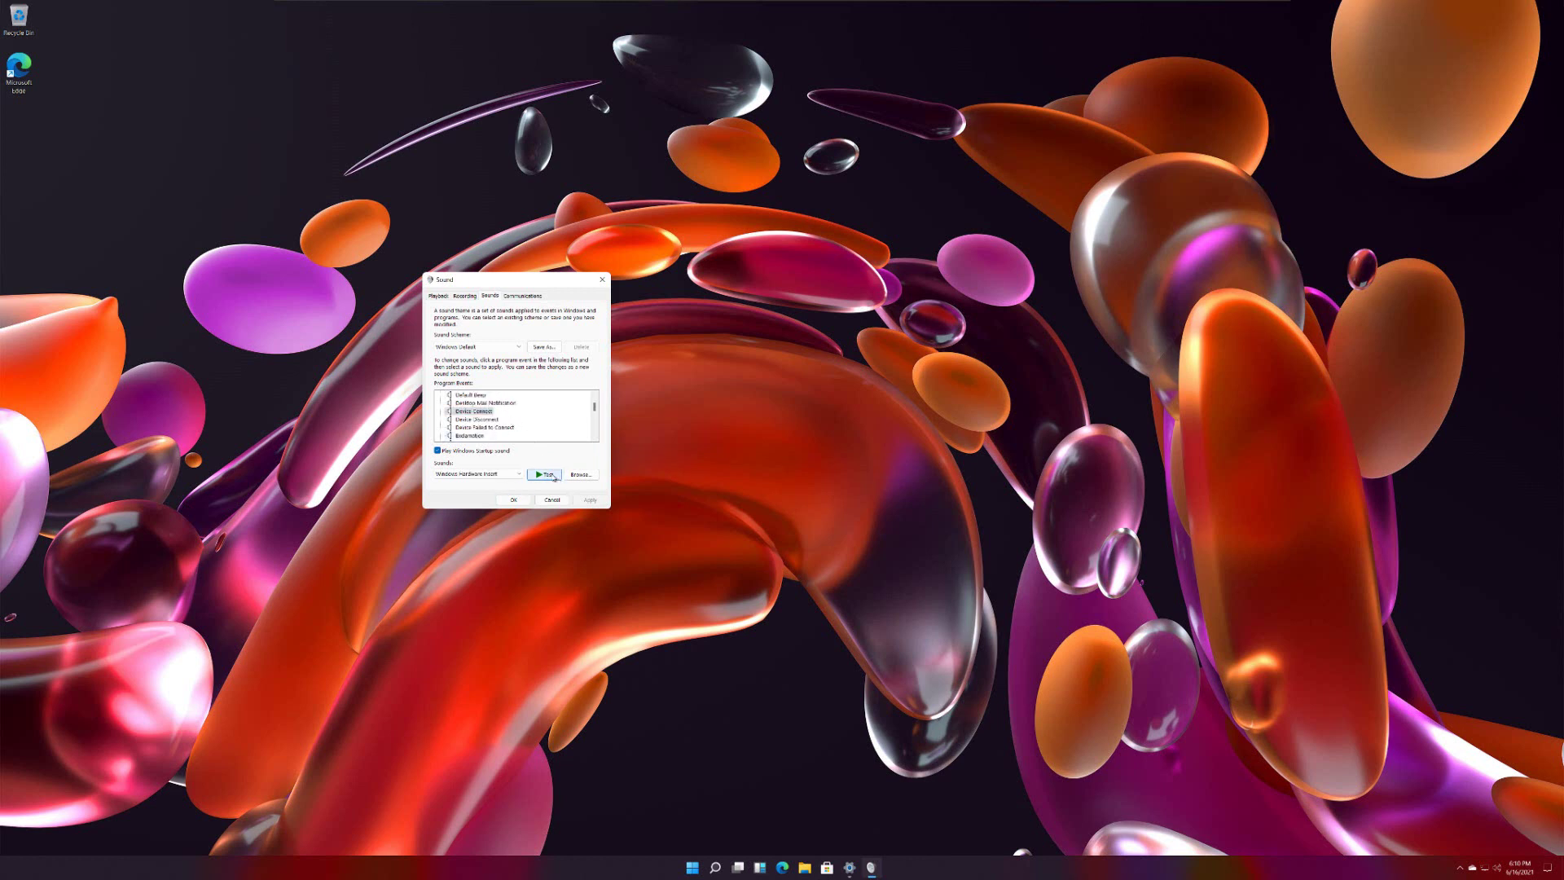
left_click(480, 419)
scroll(516, 407, "up", 1)
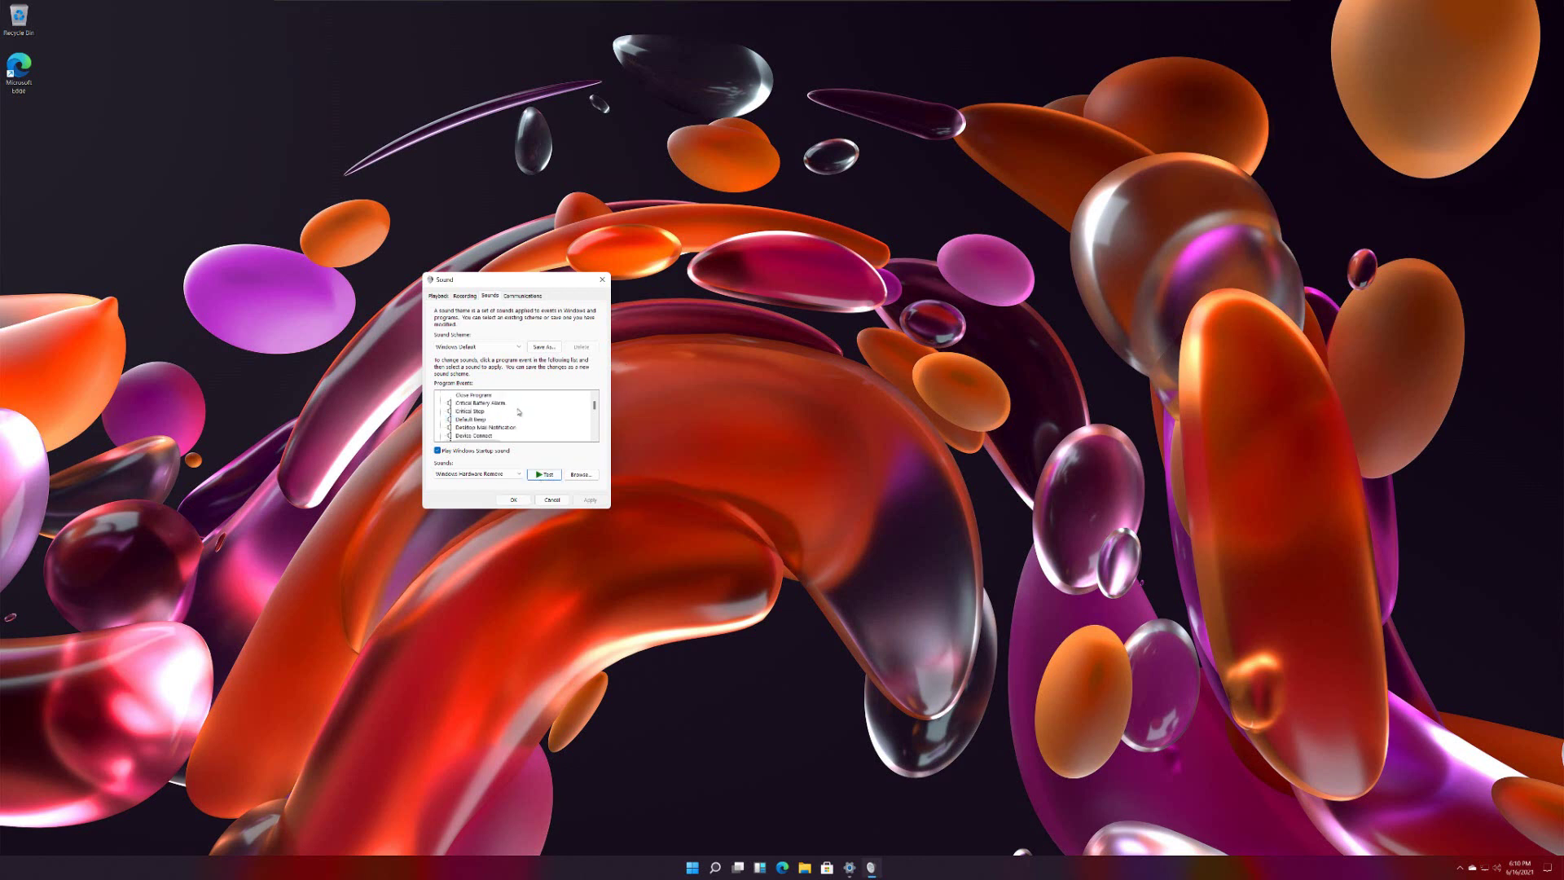
scroll(513, 415, "down", 3)
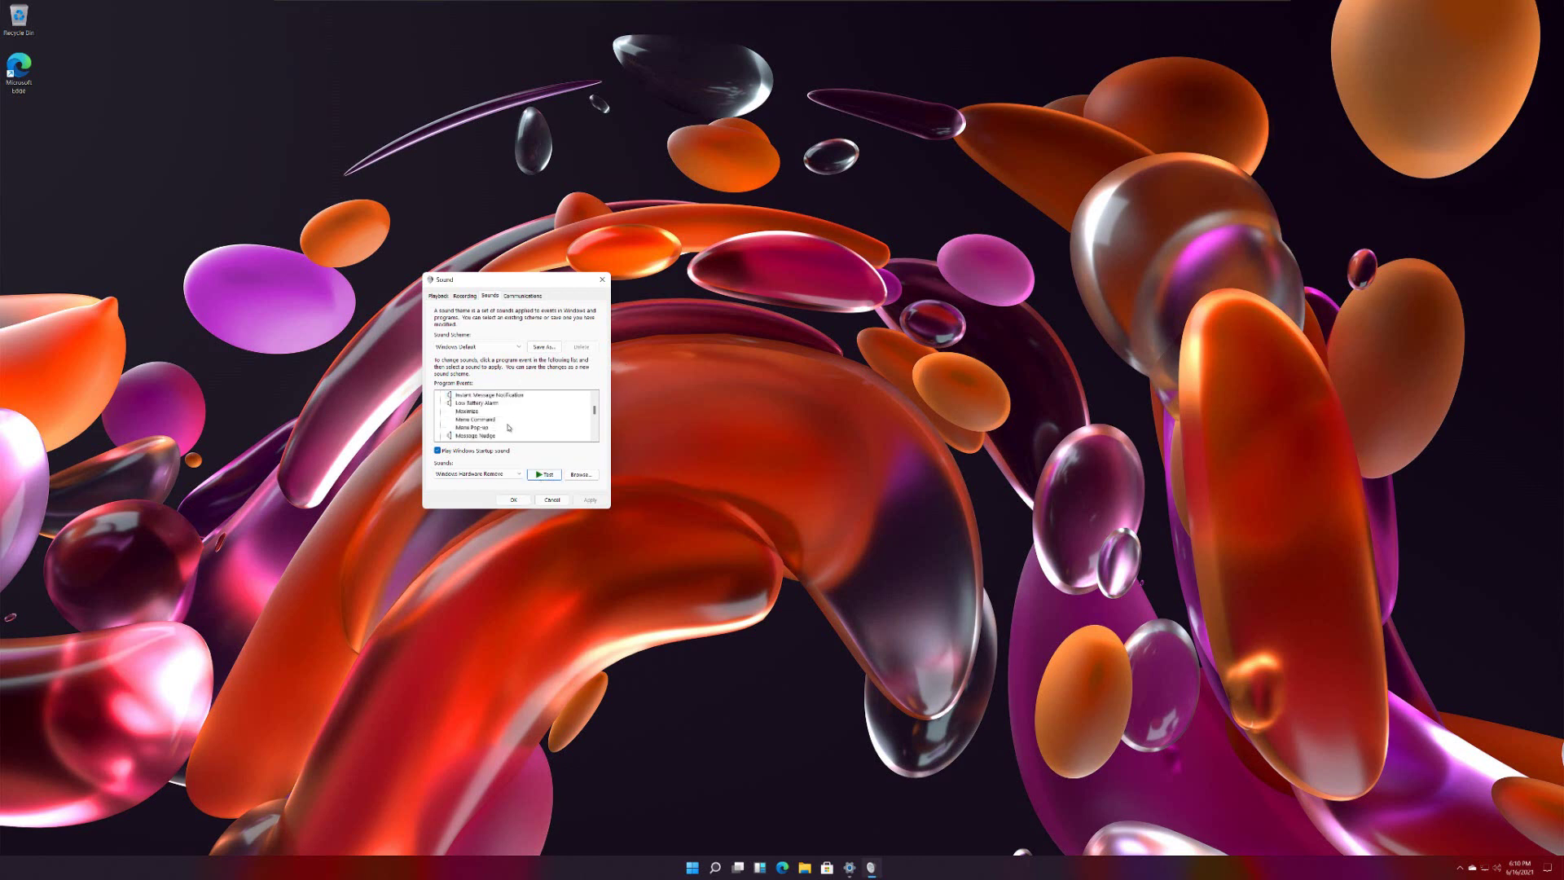
key("Escape")
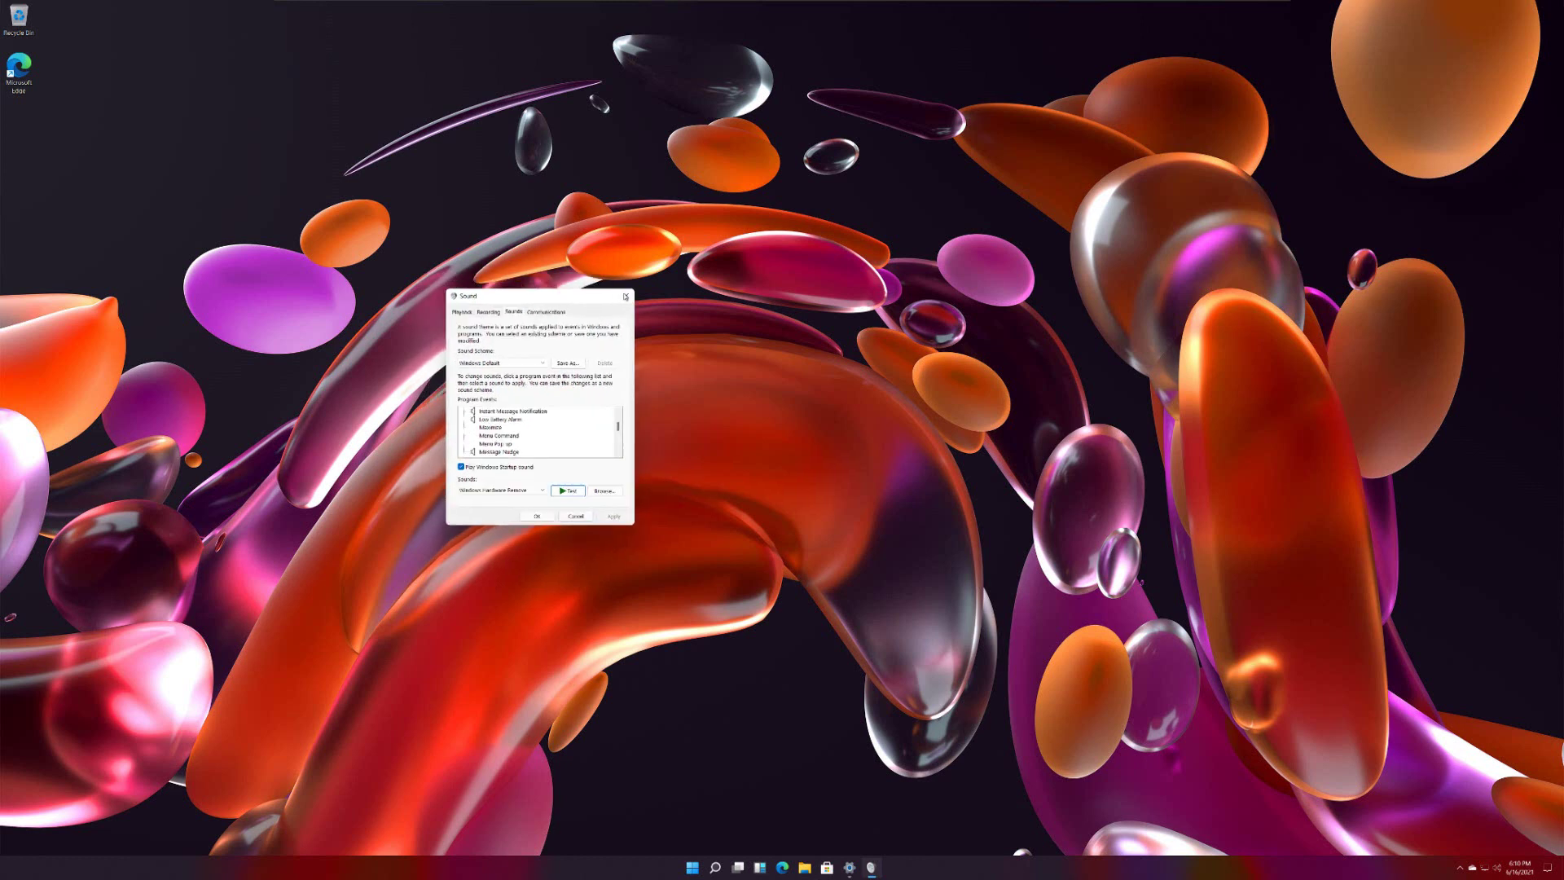
Open the widgets panel to view its layout, and close it again
key("super+w")
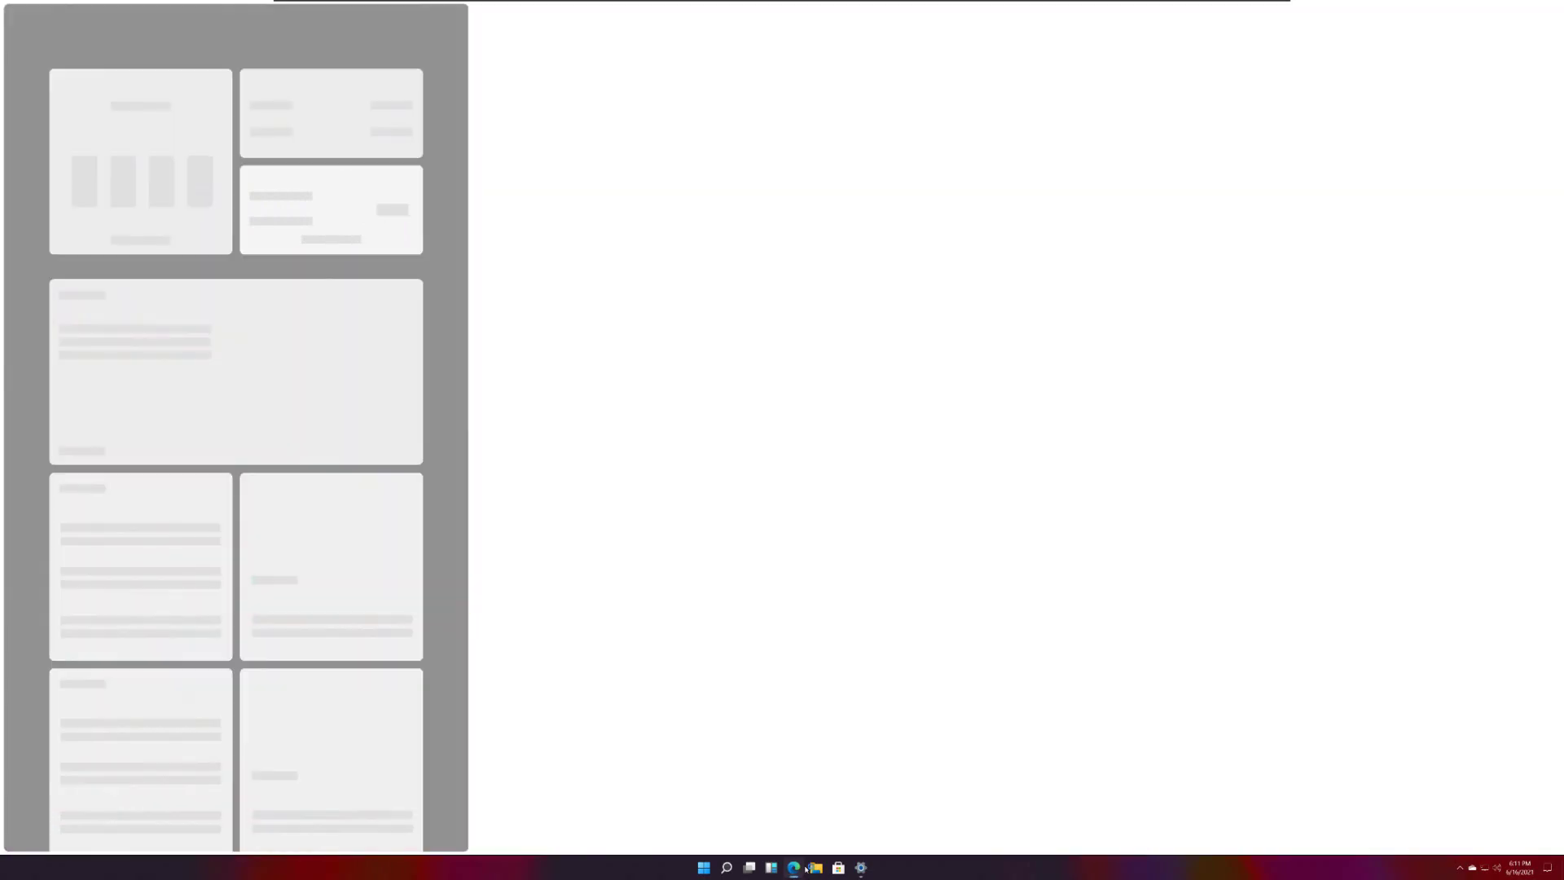
left_click(719, 321)
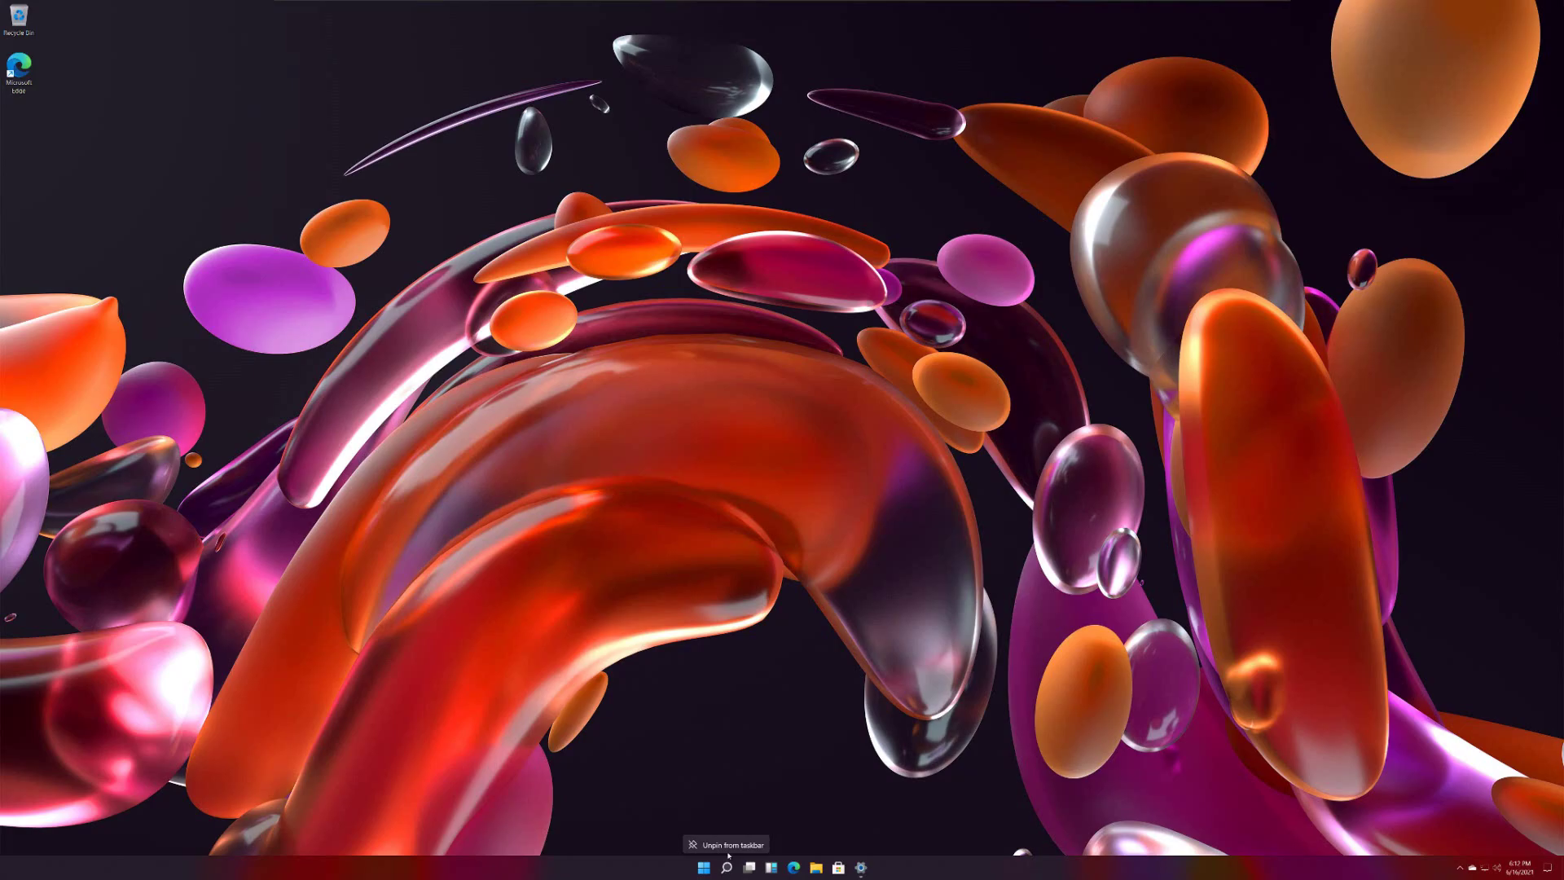
Try unpinning the Search icon from the taskbar
left_click(729, 845)
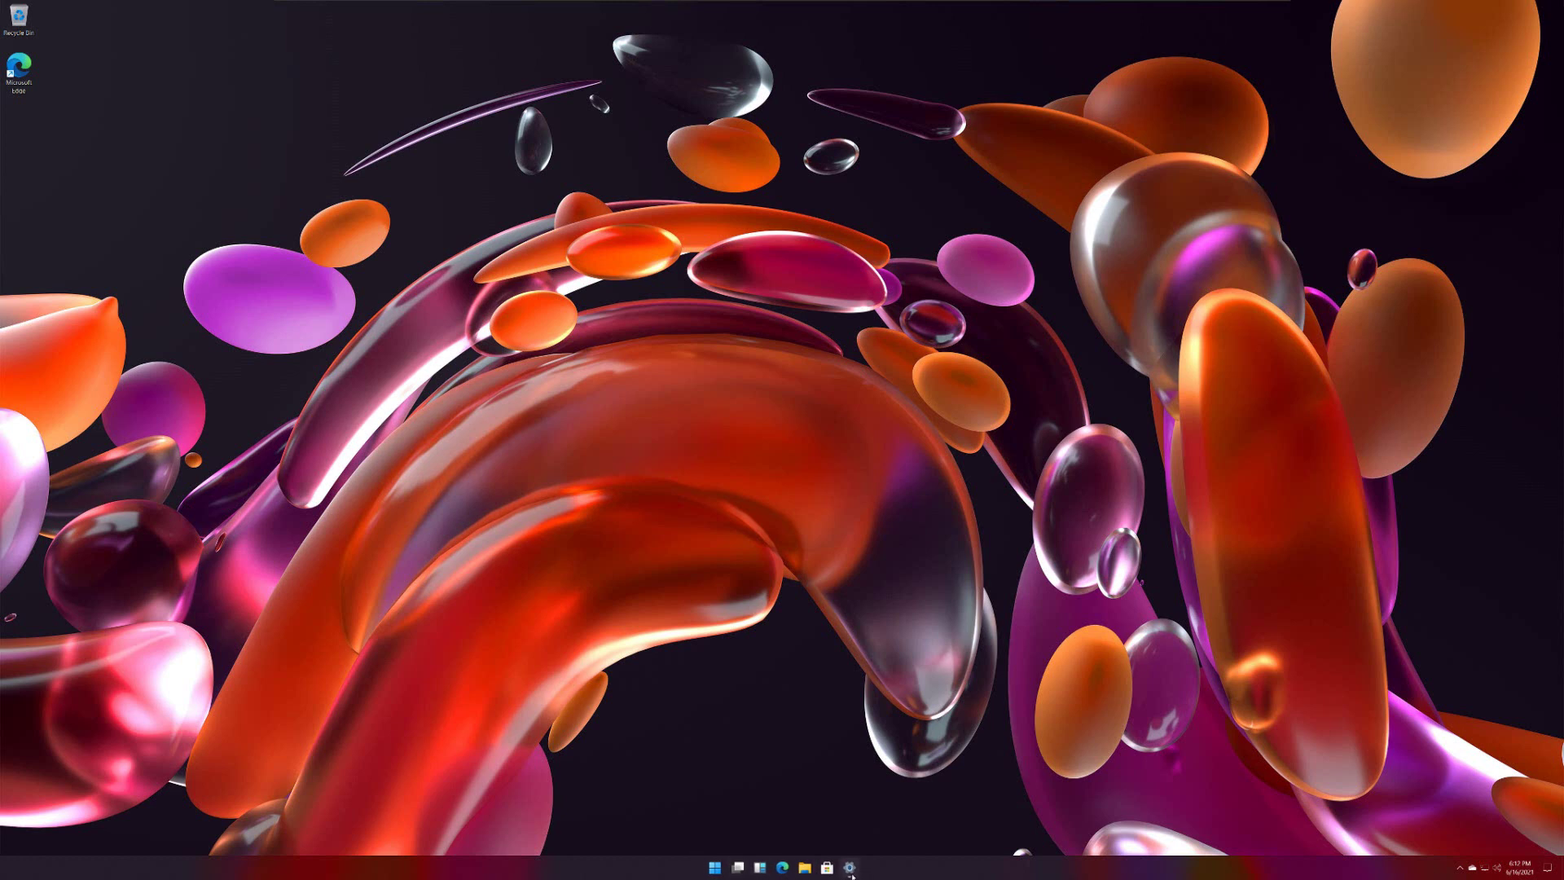
key("super+period")
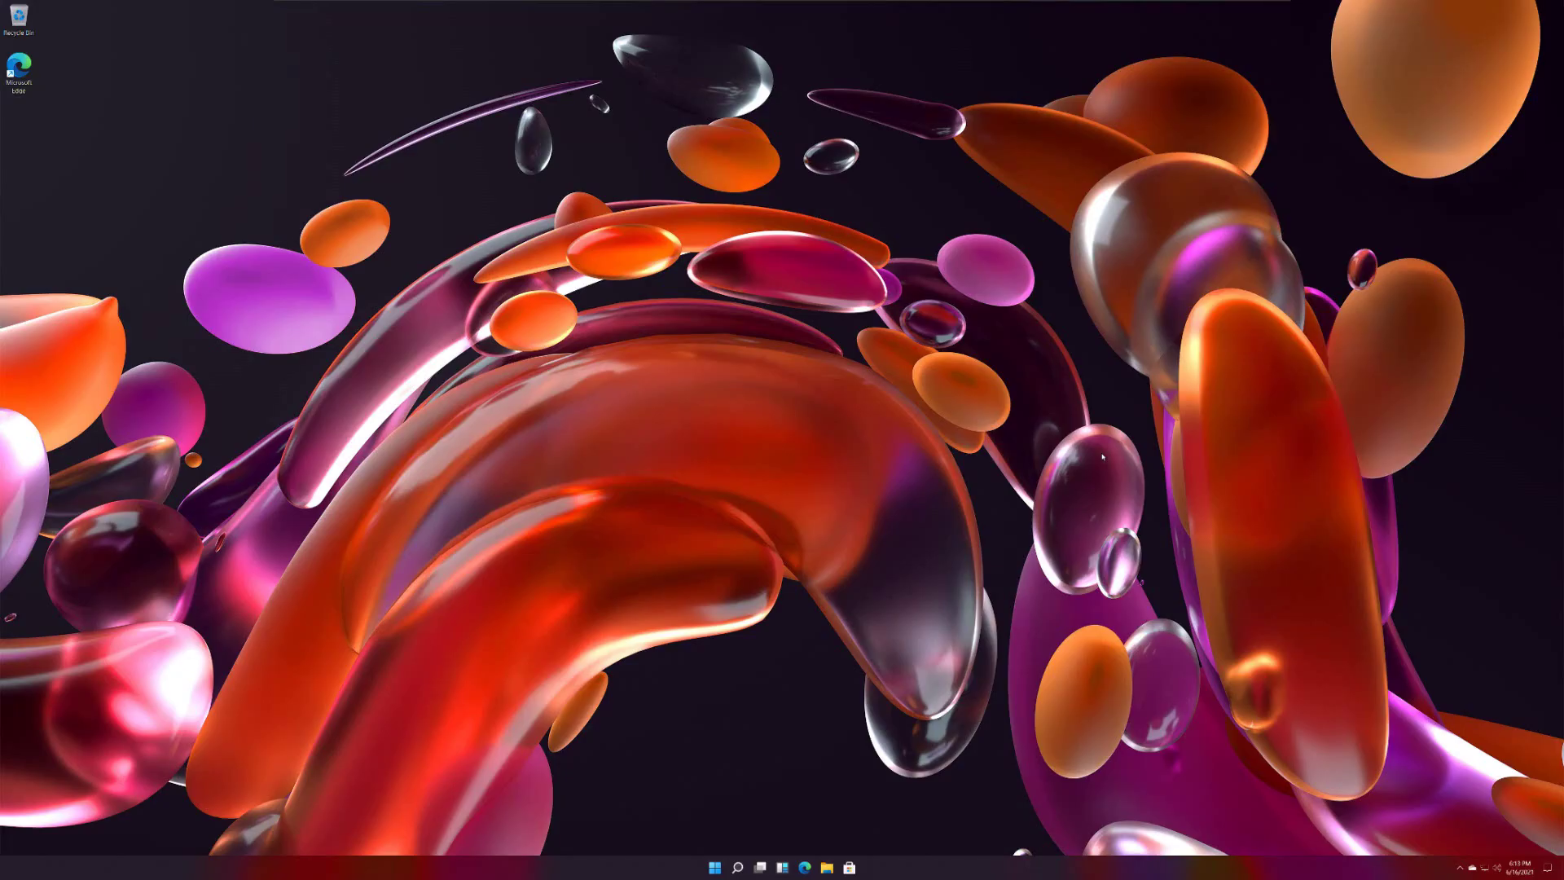
Open File Explorer and move its window to about the middle of the desktop
left_click(827, 868)
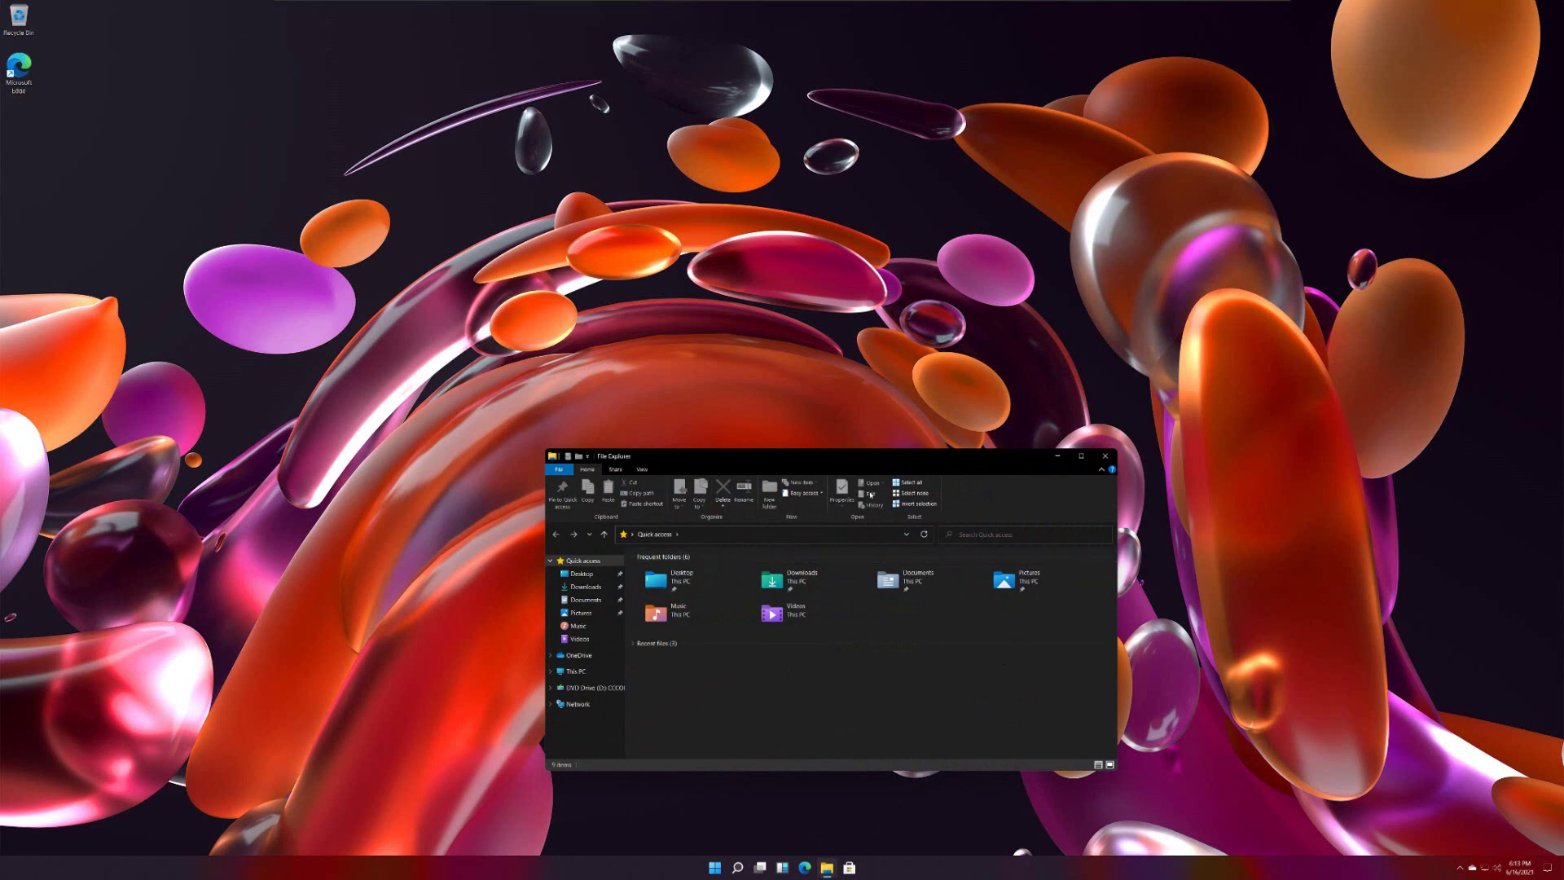
left_click_drag(872, 457, 896, 469)
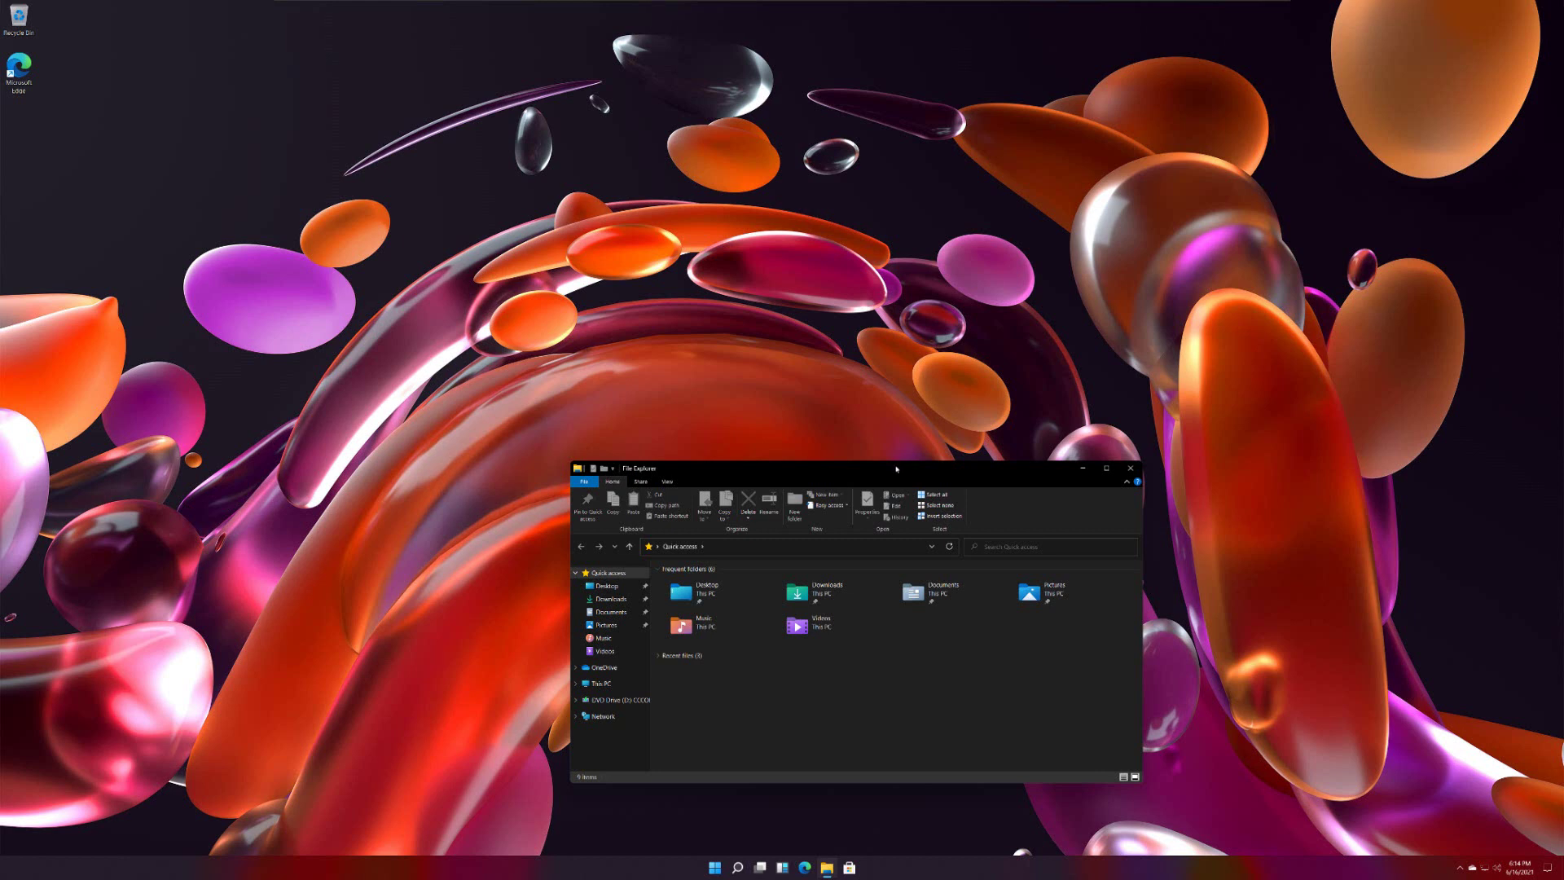
left_click_drag(895, 468, 847, 350)
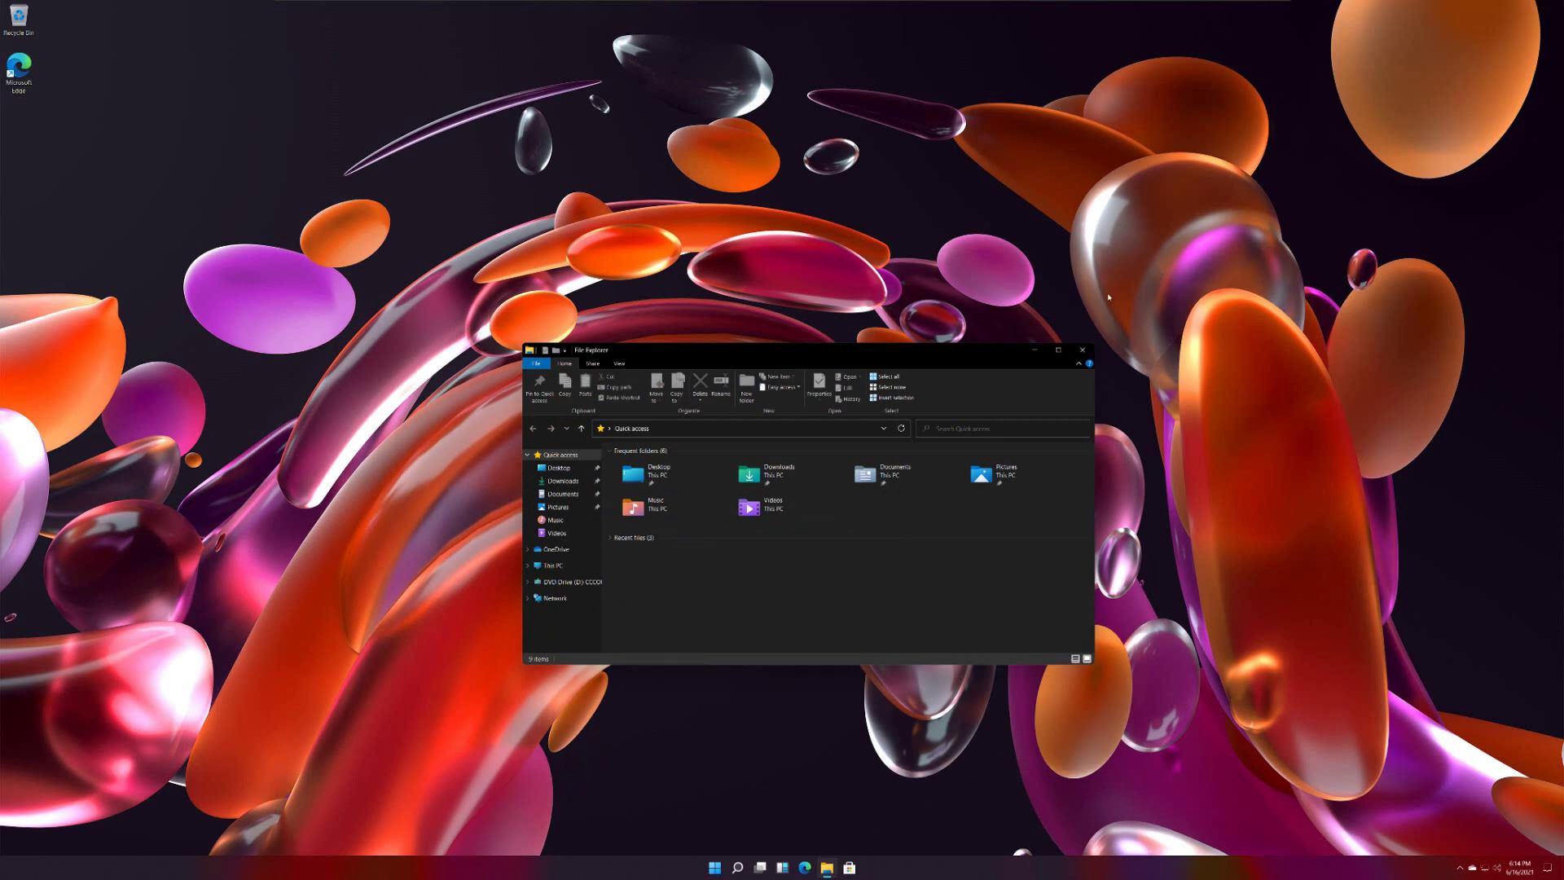
Maximize the File Explorer window and restore it to its floating size, repeating this to show the animation
mouse_move(1062, 353)
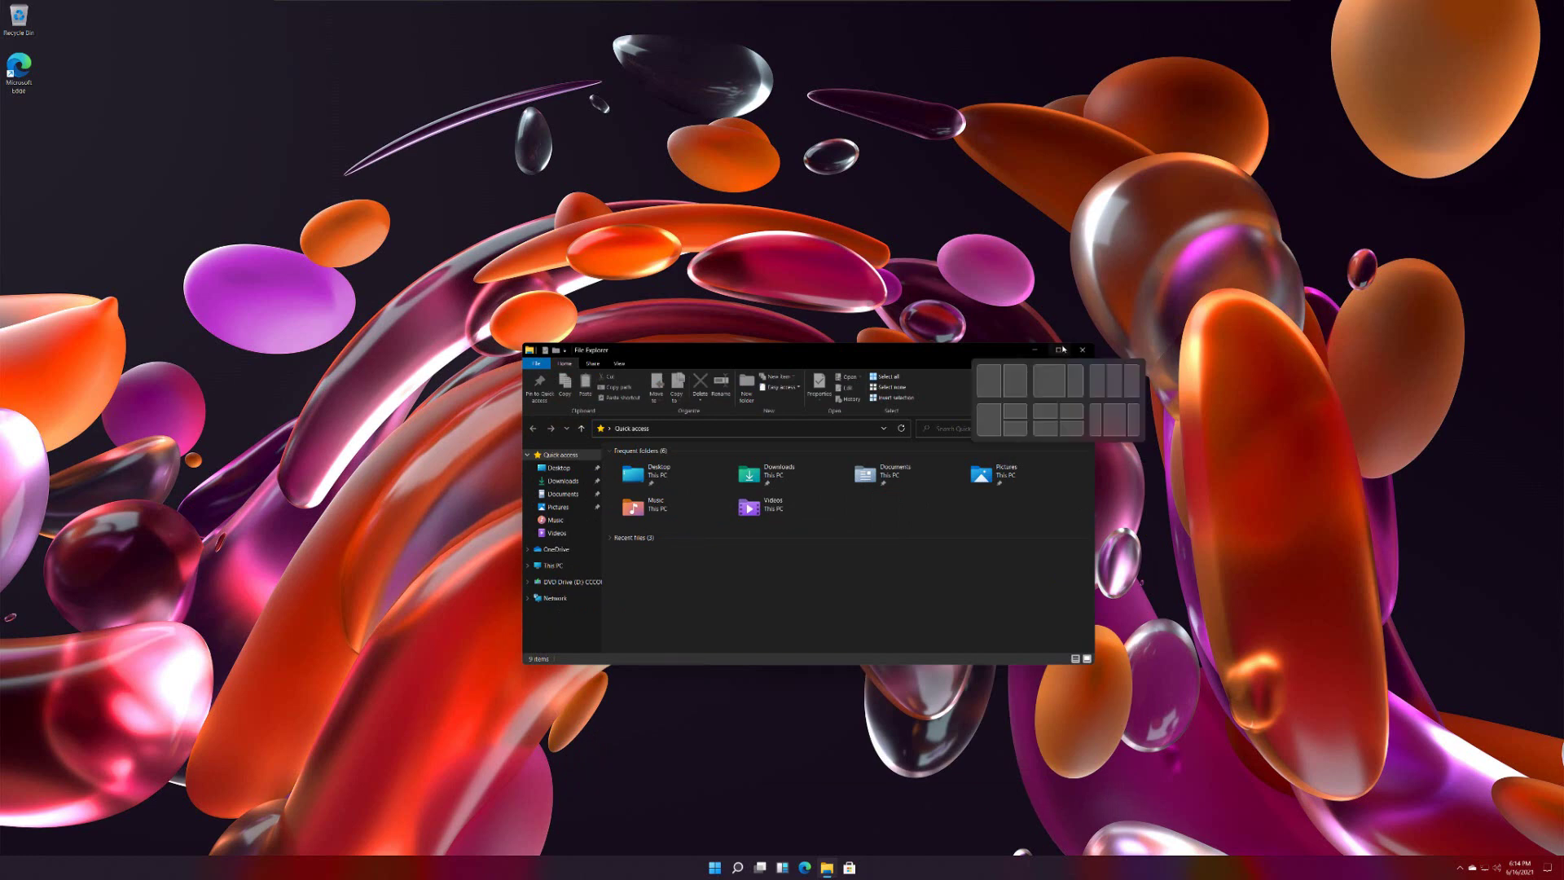
left_click(1060, 351)
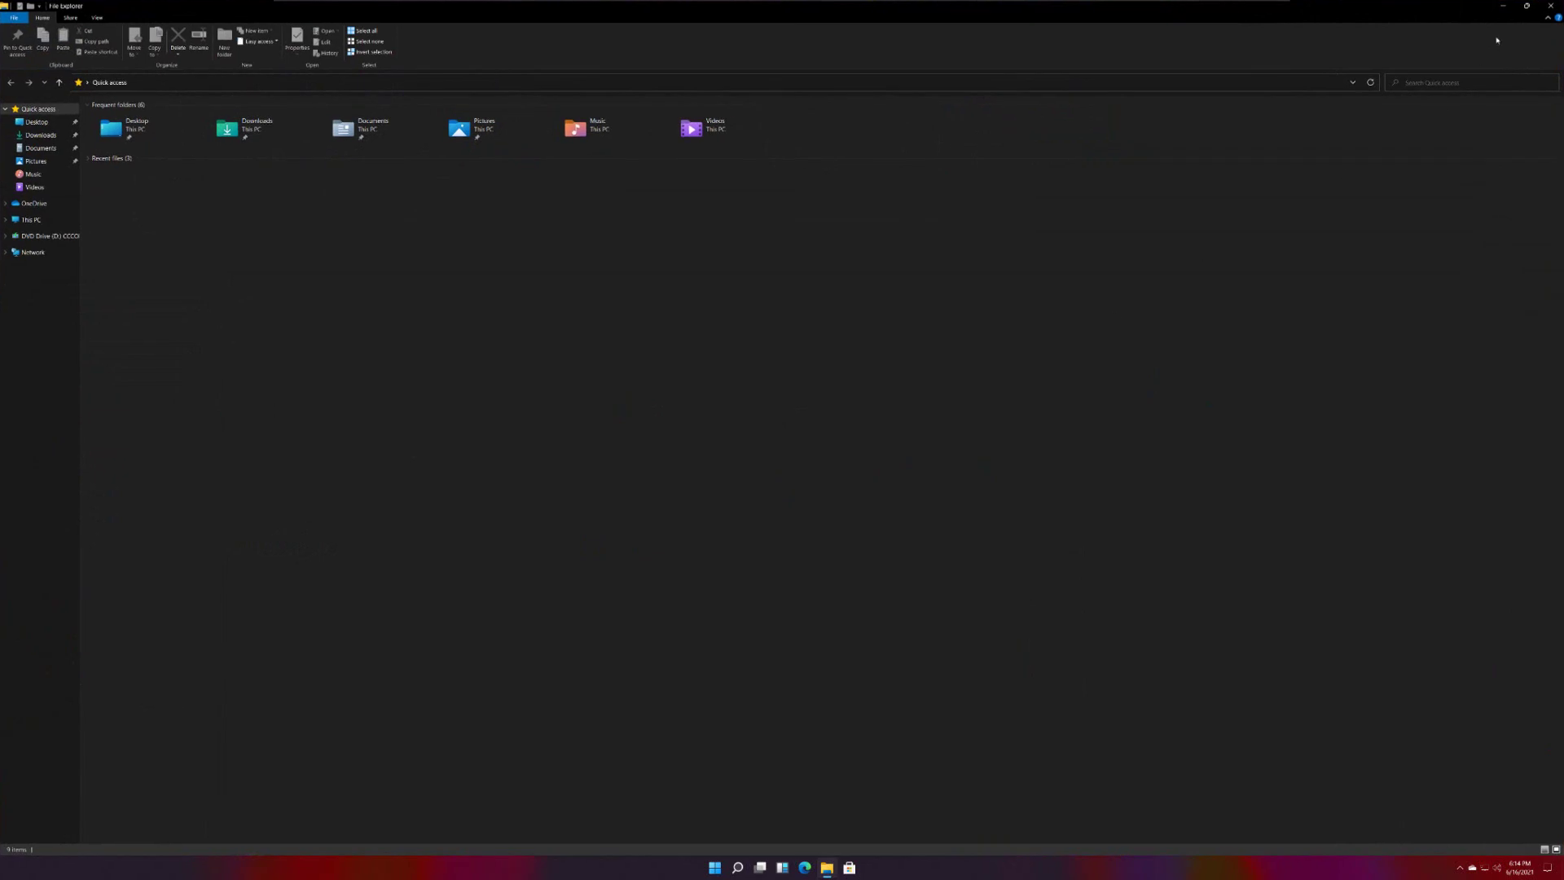
left_click(1526, 6)
left_click(1081, 335)
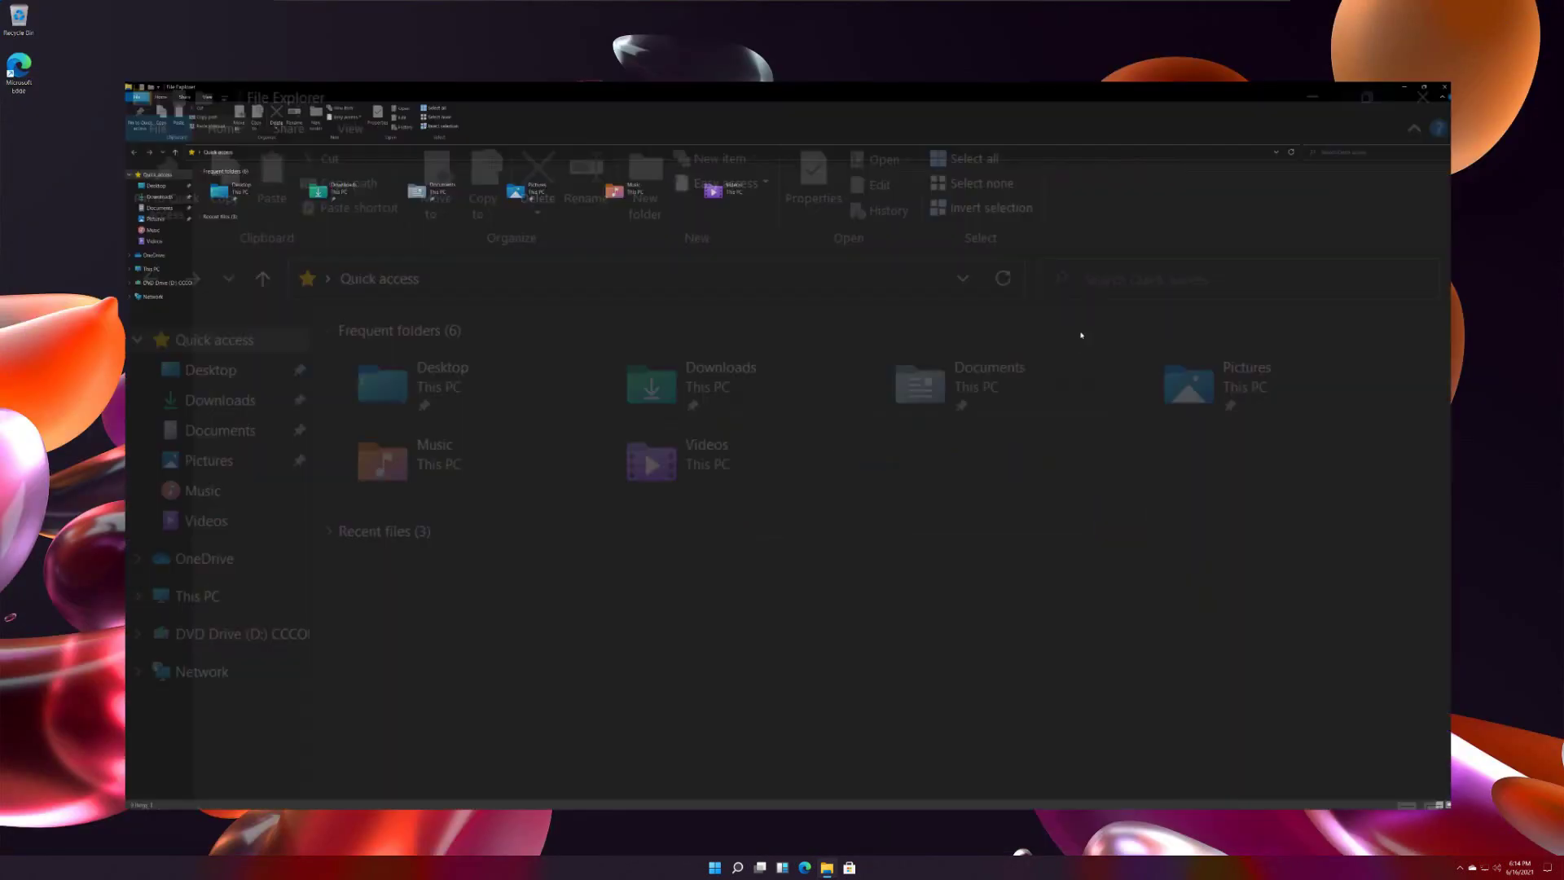
left_click(1527, 6)
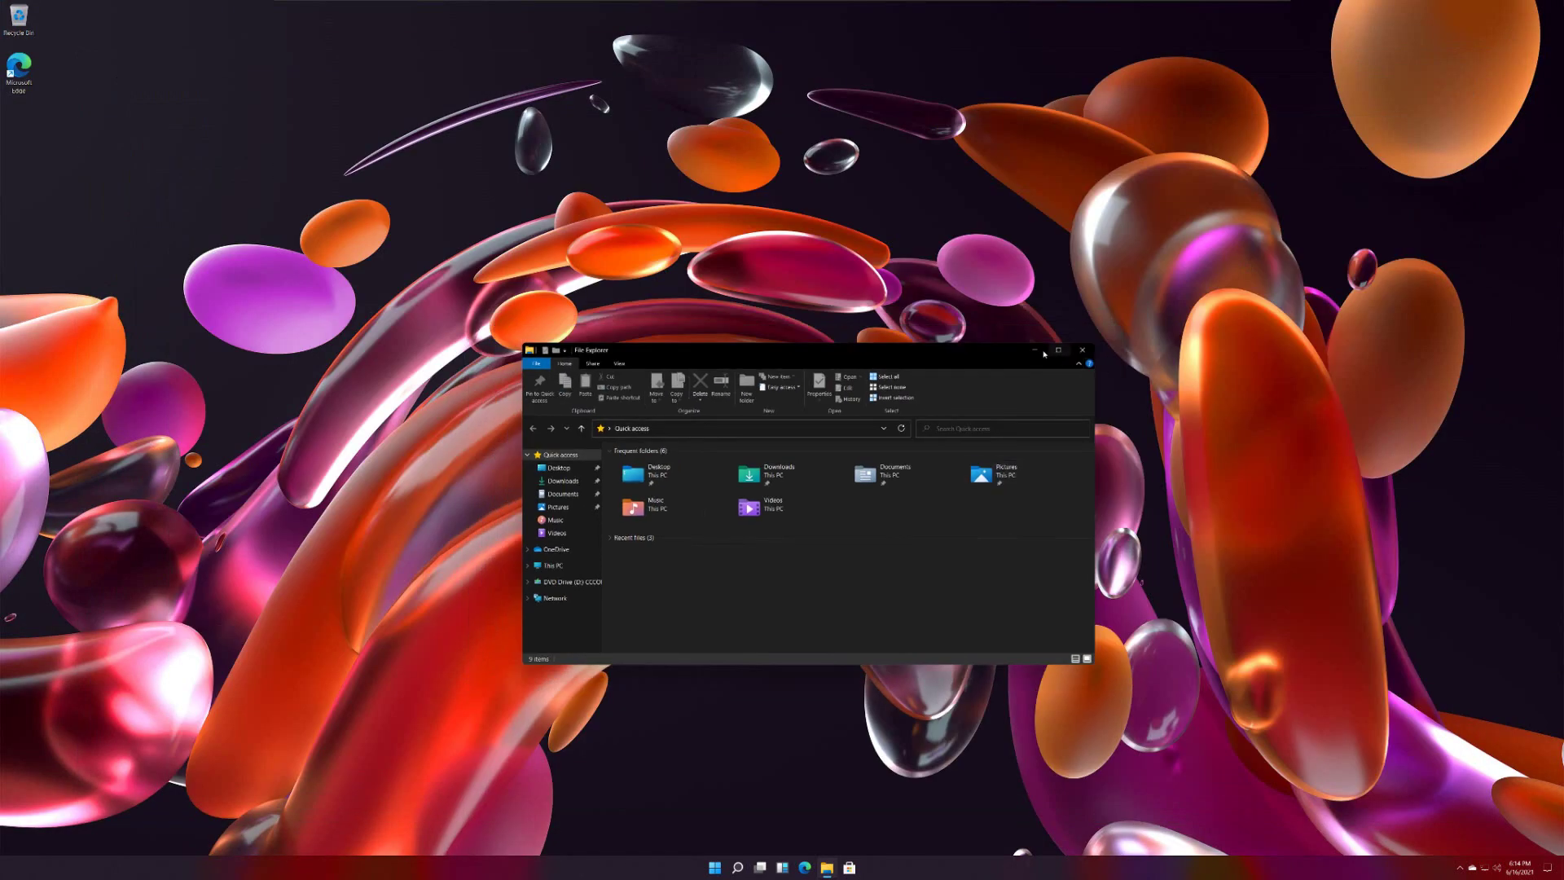
Minimize the File Explorer window and bring it back several times to show the minimize animation
left_click(1036, 351)
left_click(826, 868)
left_click(827, 868)
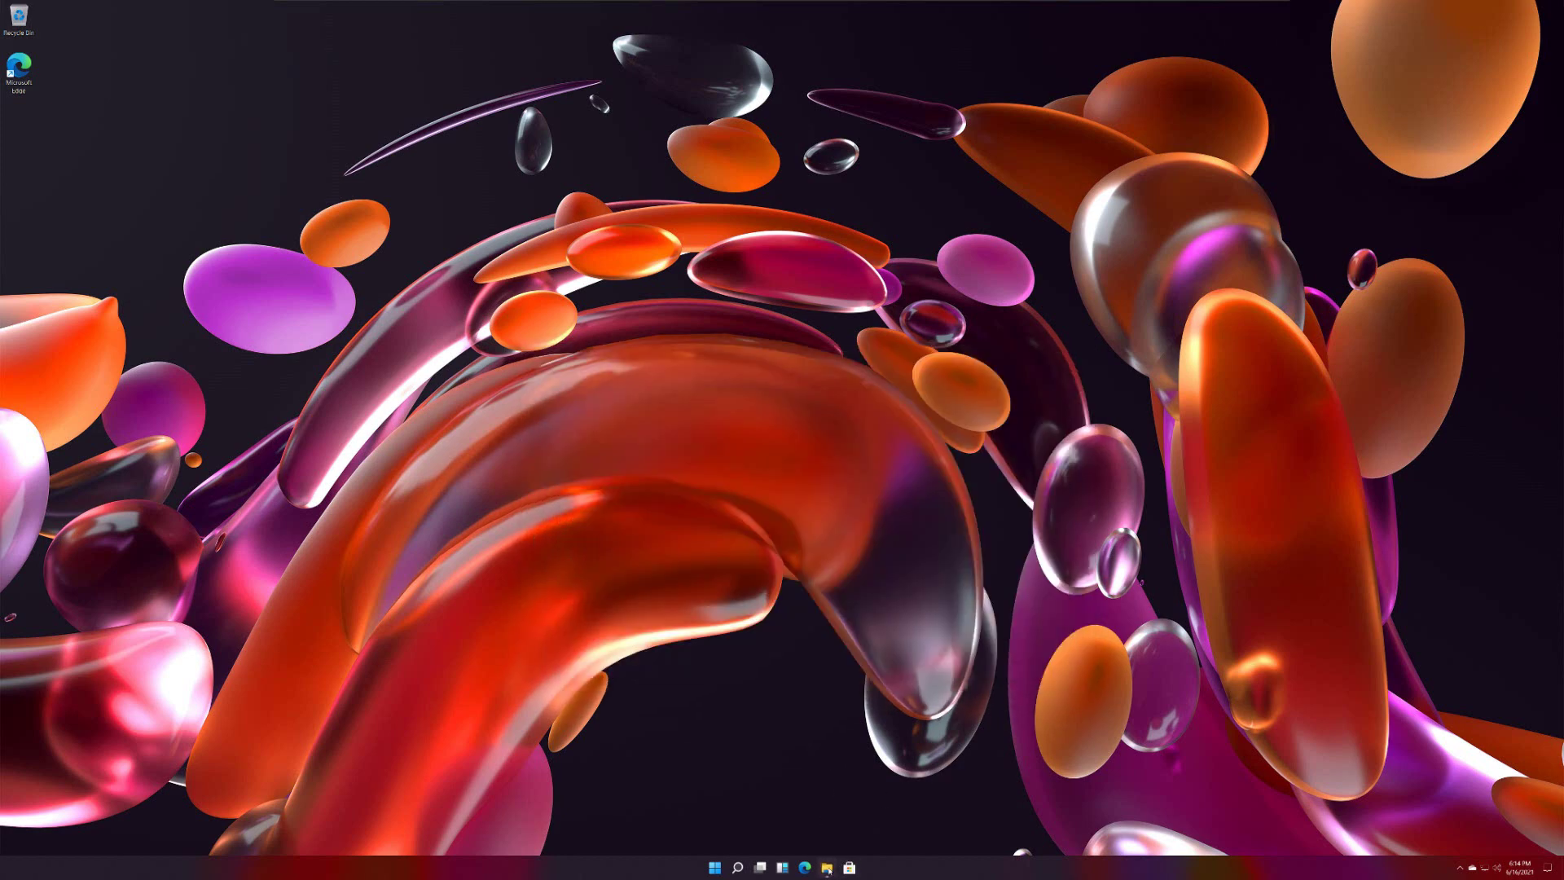
left_click(827, 868)
left_click(1036, 351)
left_click(836, 865)
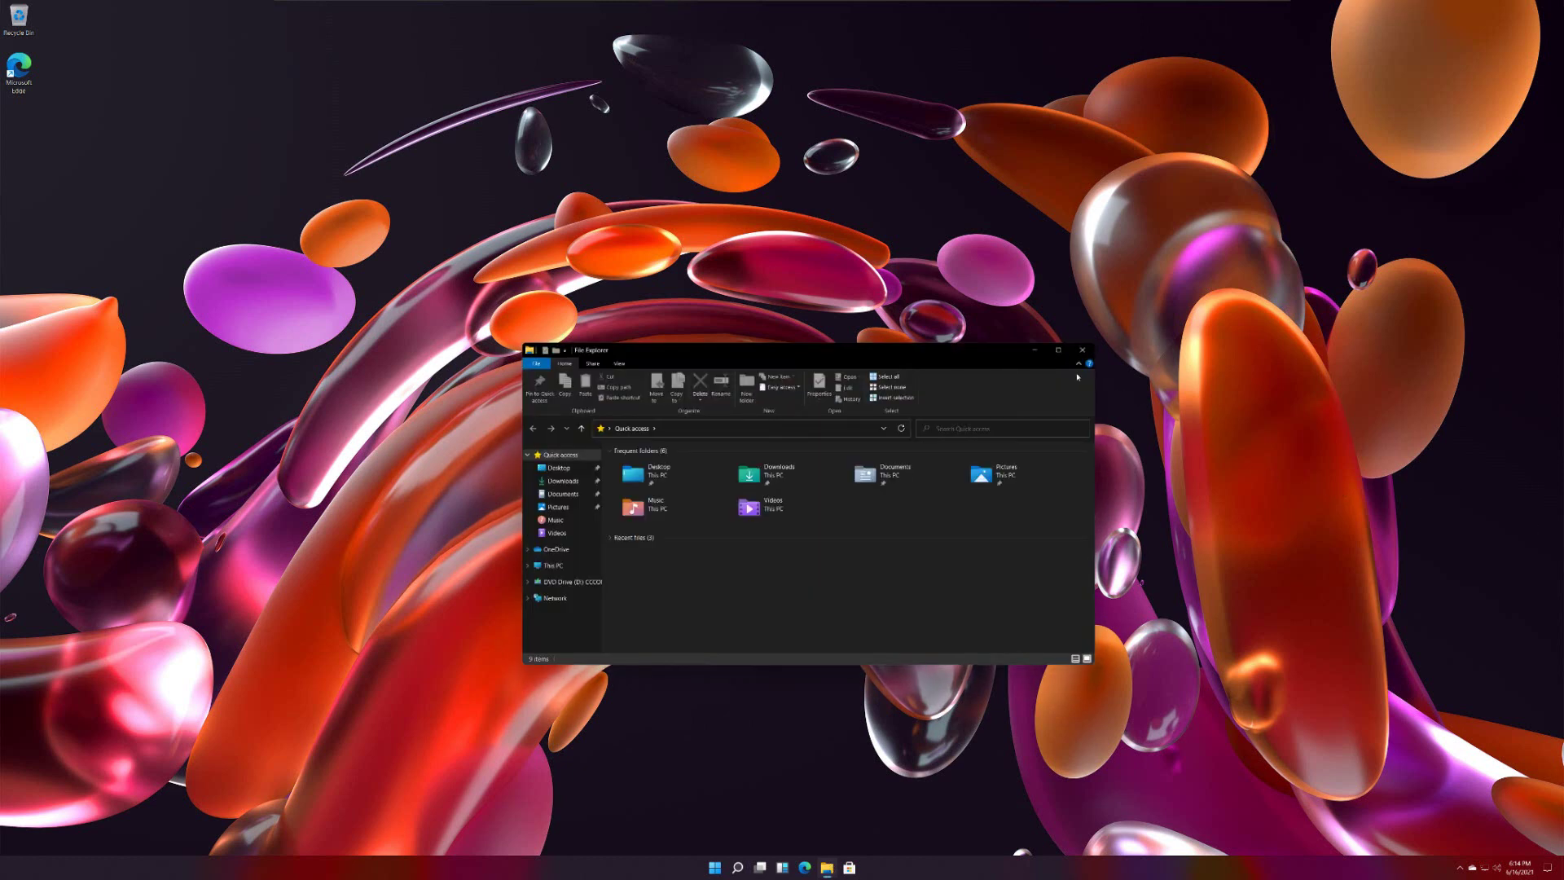
Snap the File Explorer window to the left half using the two-column snap layout, and open Microsoft Store
mouse_move(1058, 352)
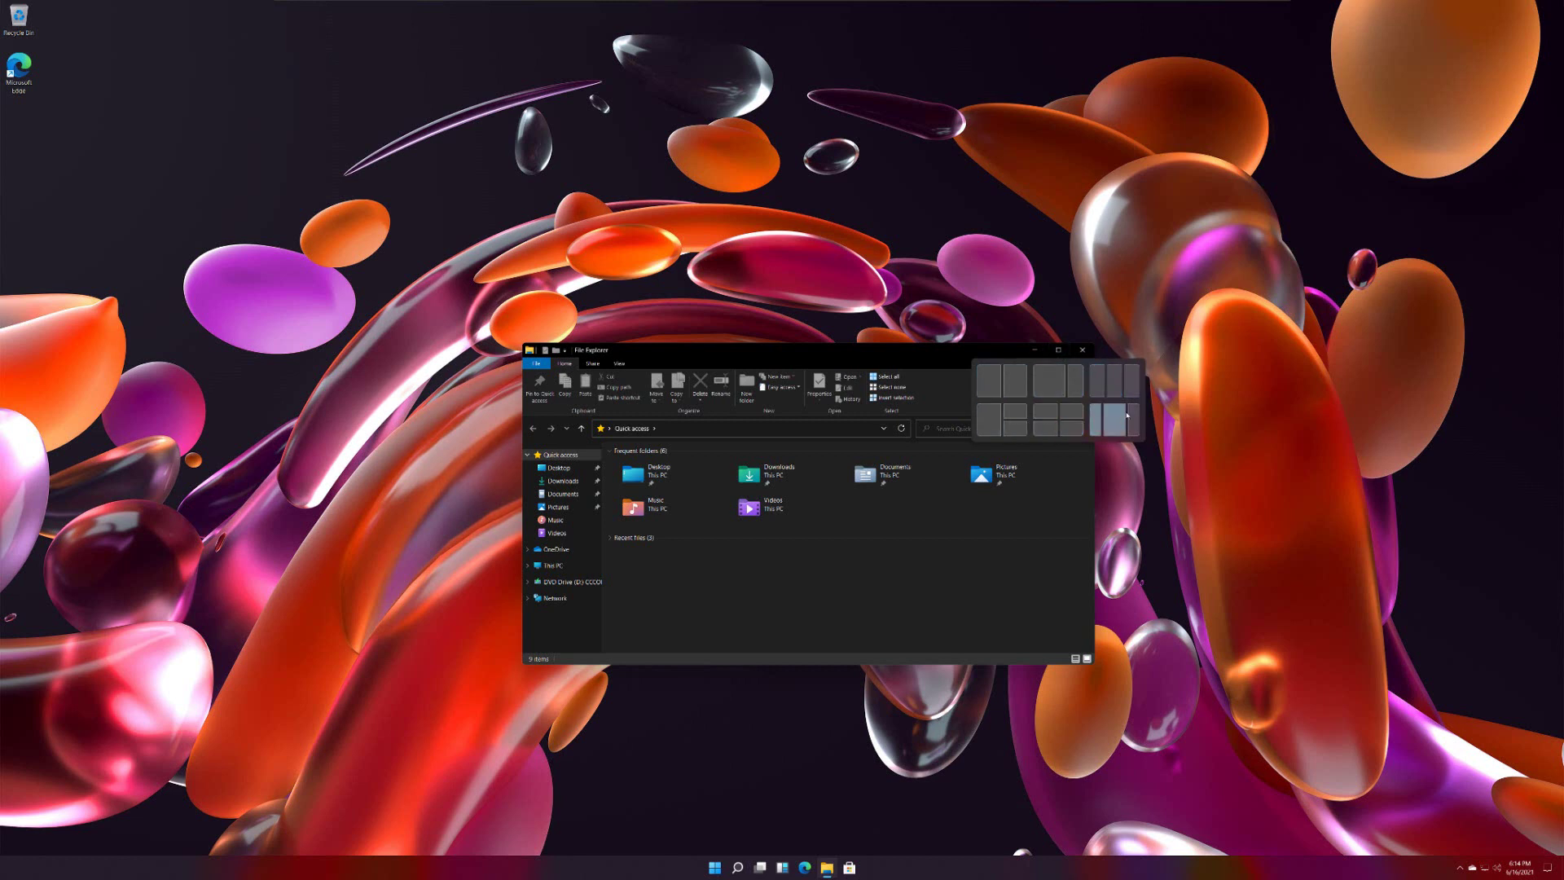
left_click(991, 382)
left_click(926, 546)
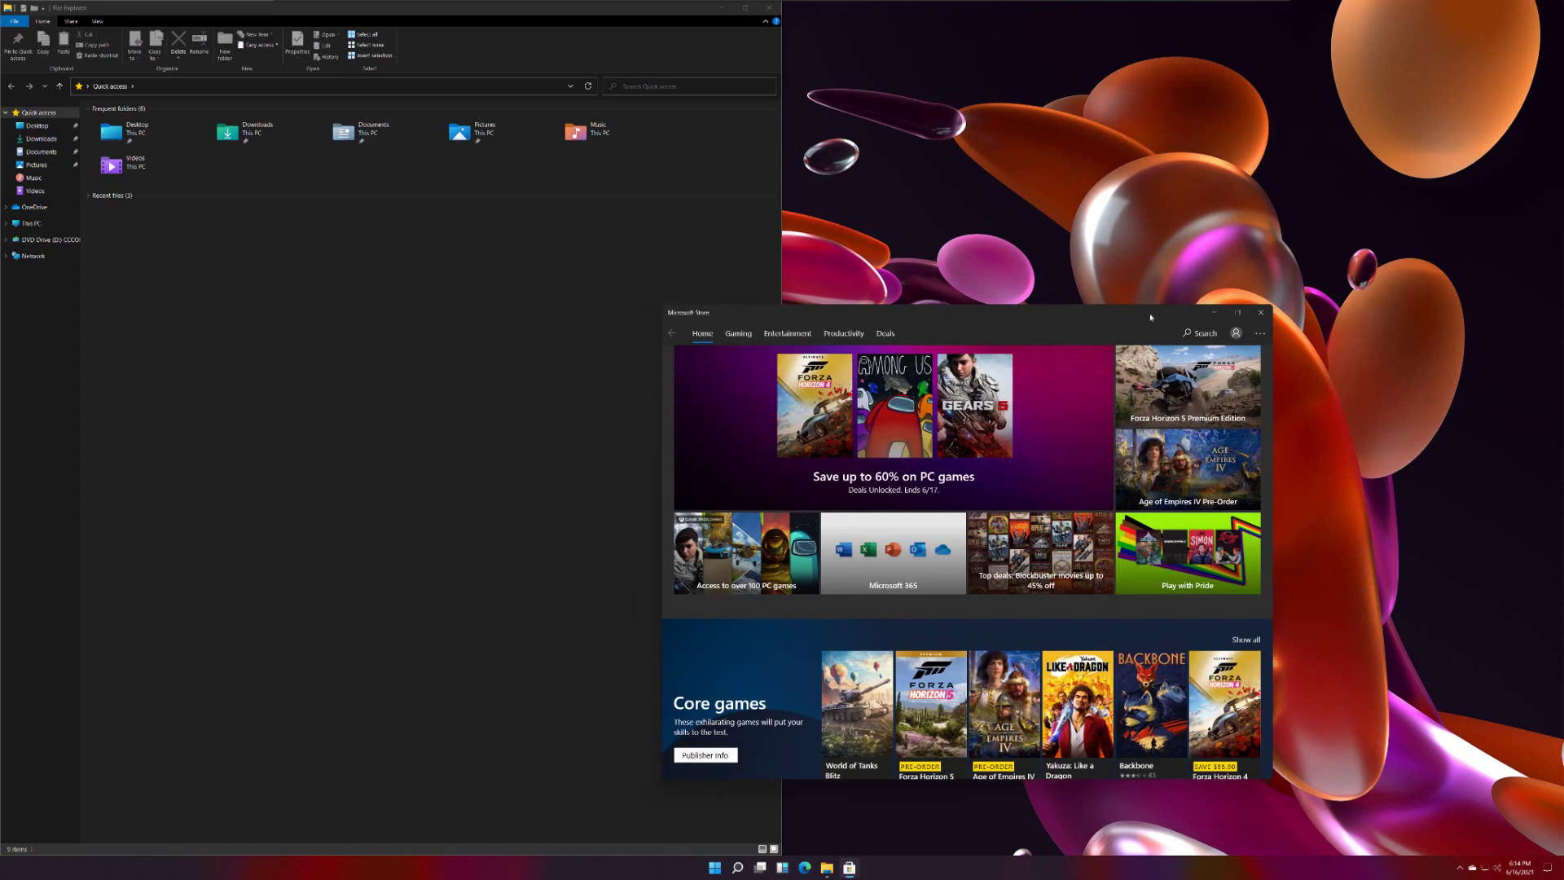
Snap File Explorer into the wide left zone and Microsoft Store beside it, and move their shared divider to about mid-screen
left_click_drag(723, 8, 1059, 163)
mouse_move(1059, 161)
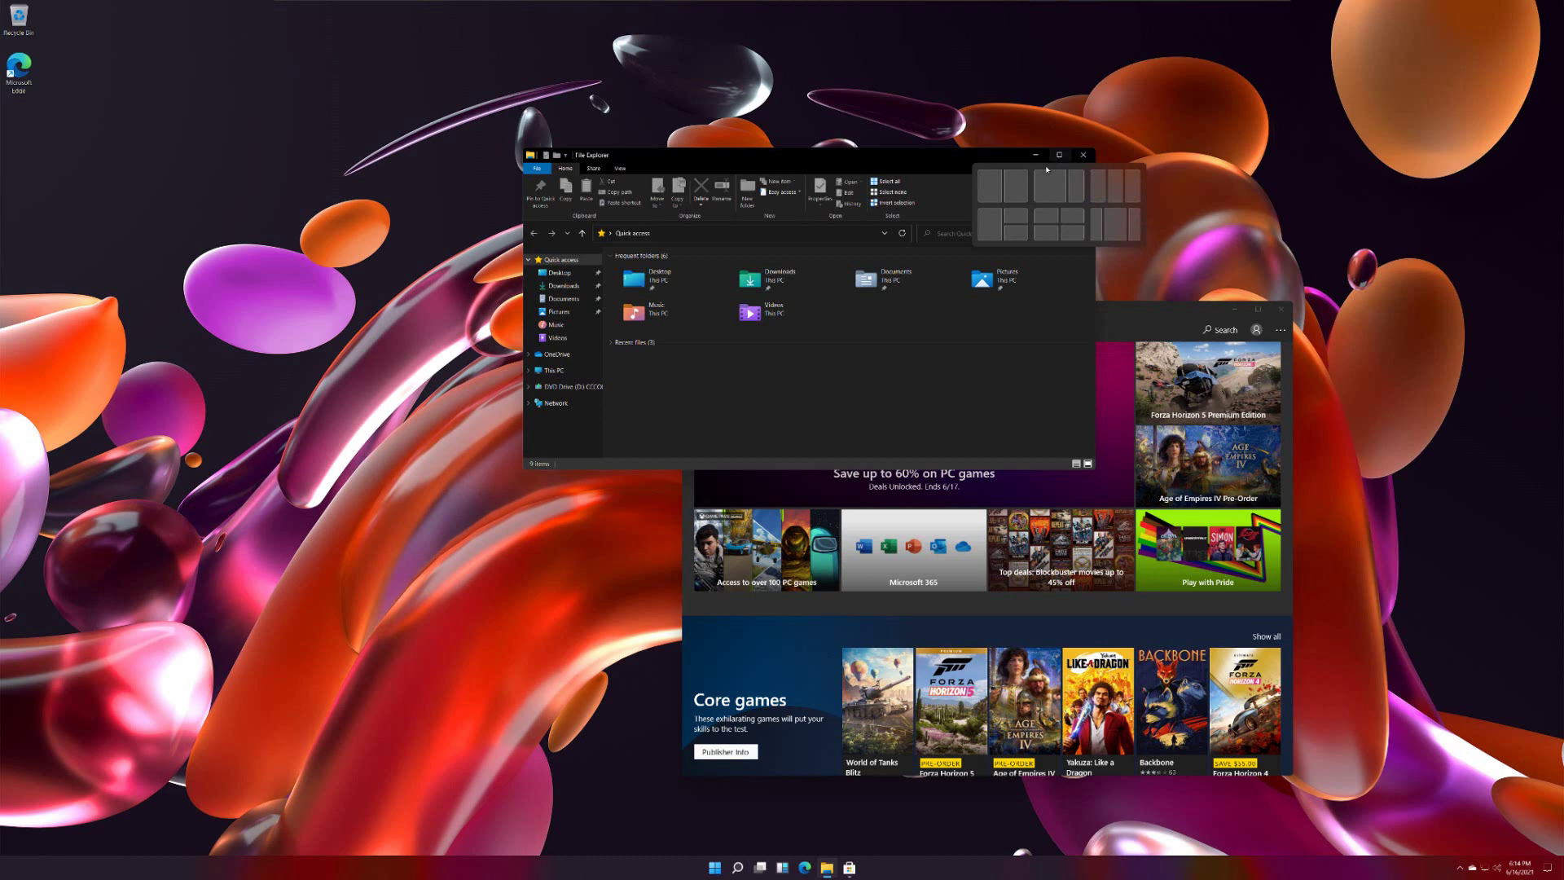
left_click(1049, 185)
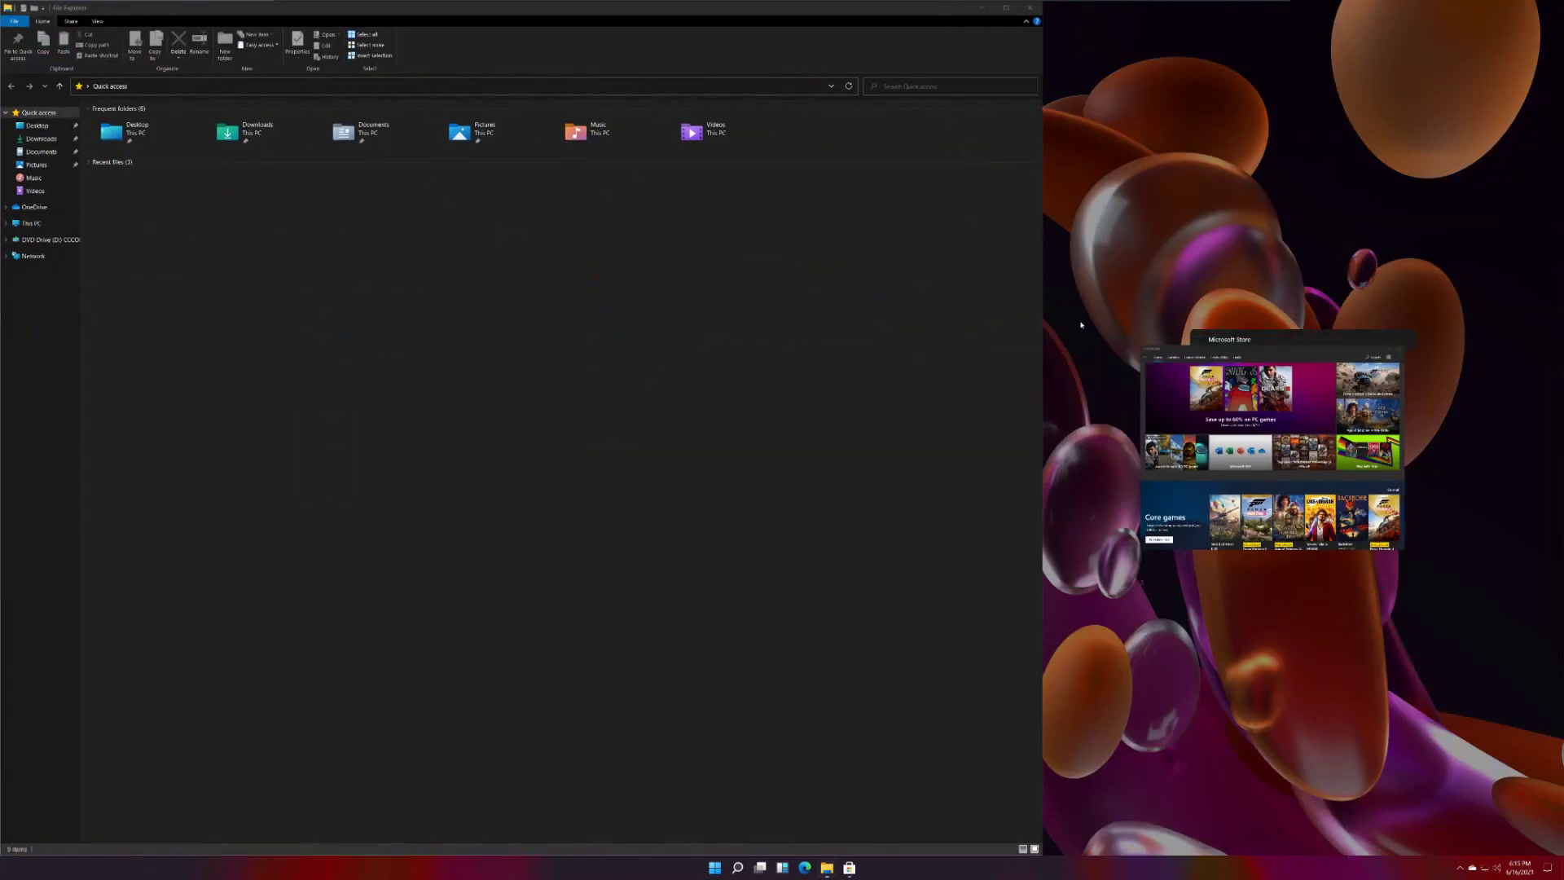
left_click(1222, 391)
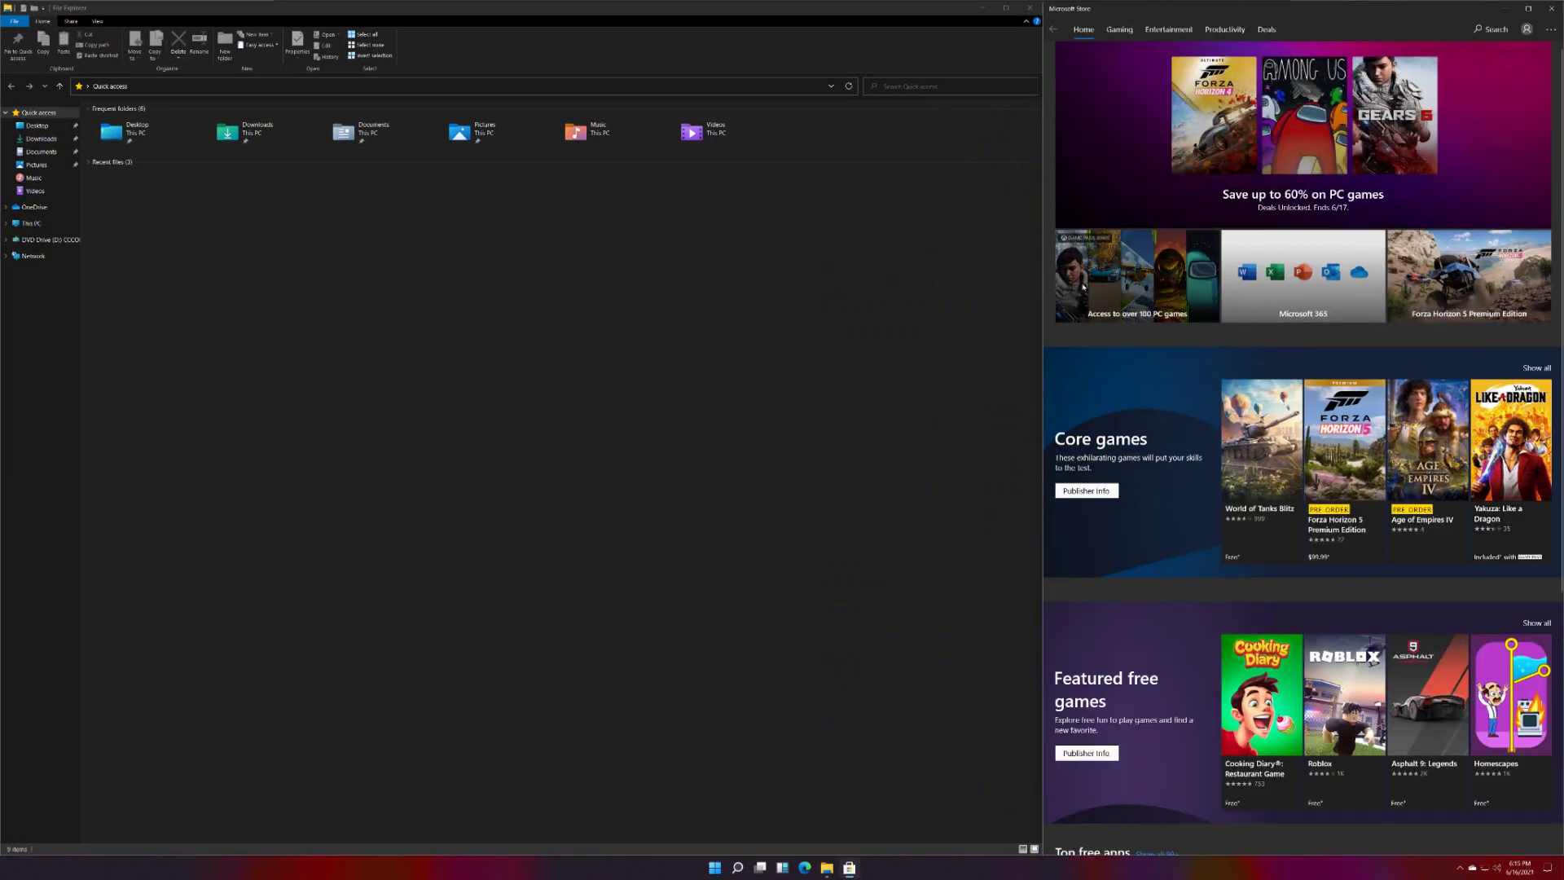
left_click_drag(1043, 310, 788, 309)
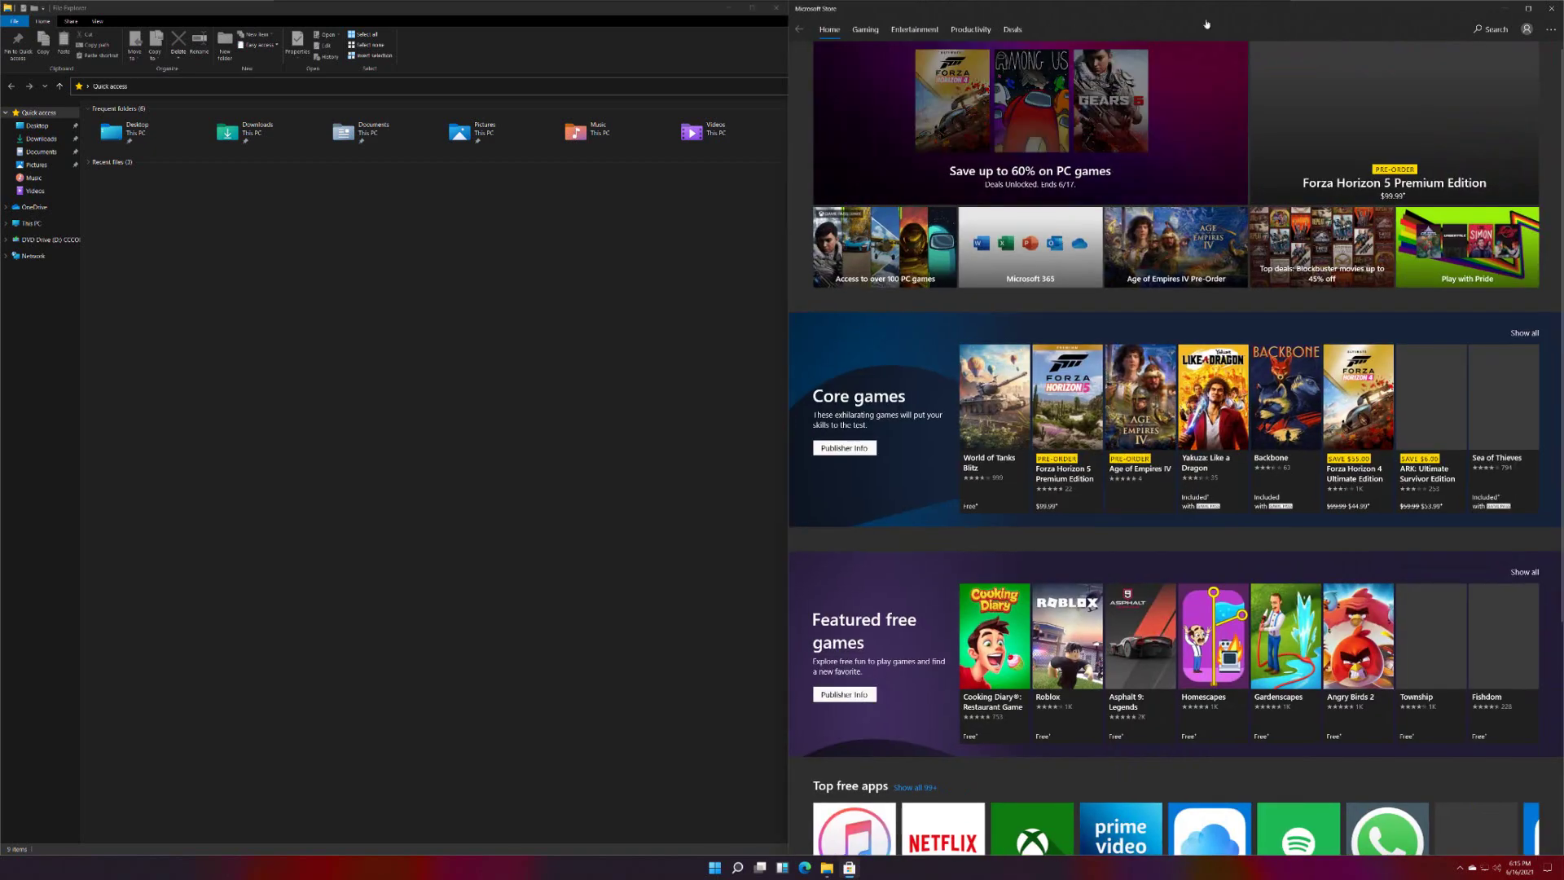
Minimize Microsoft Store and open the Settings app in a floating window
left_click(1505, 8)
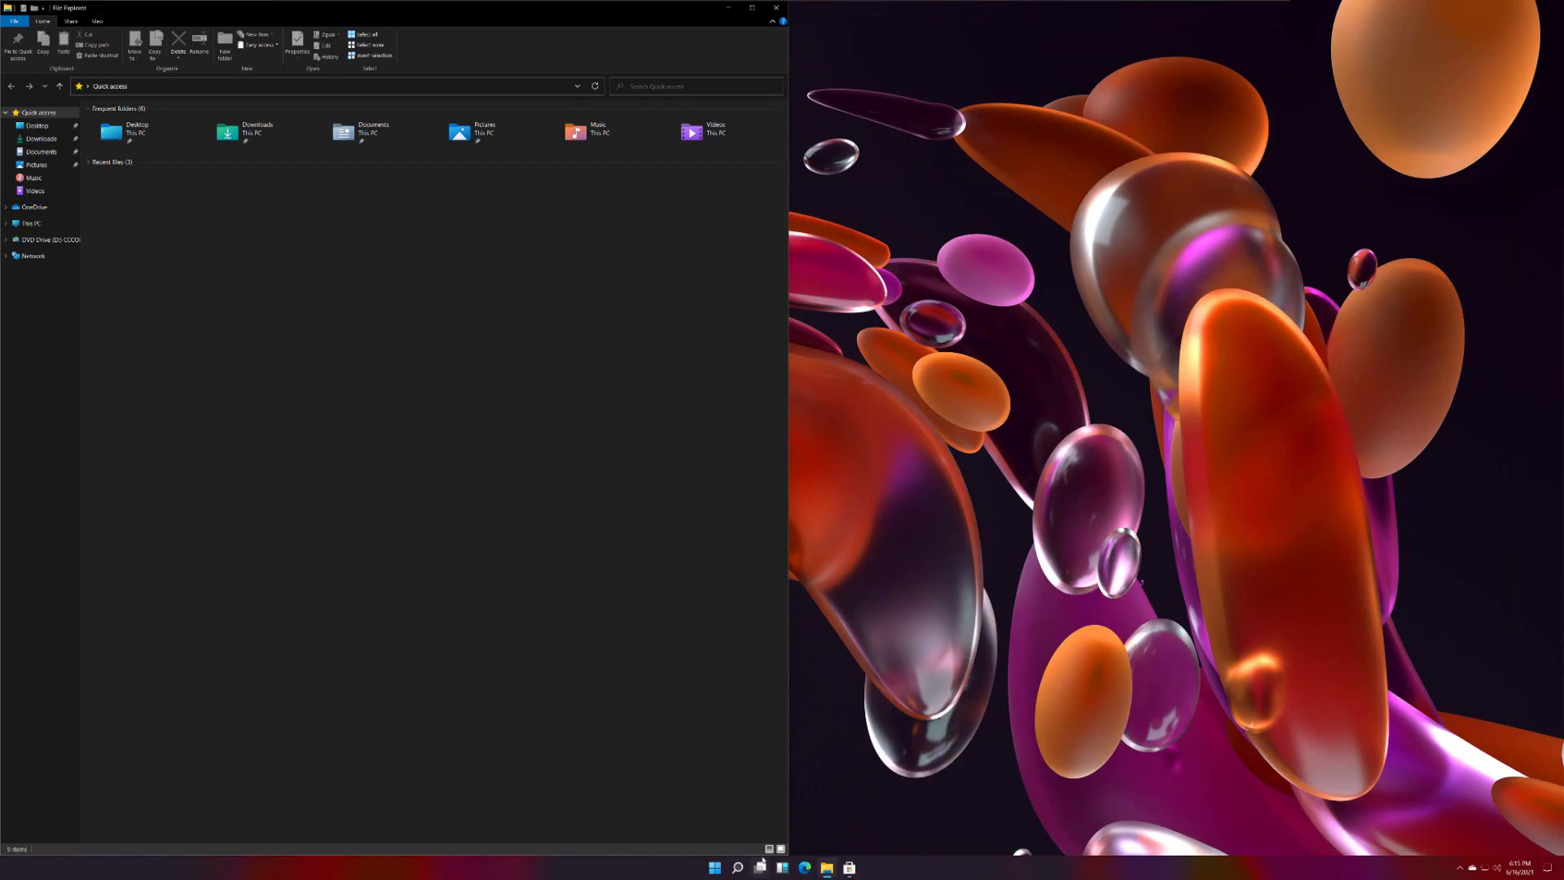
left_click(714, 867)
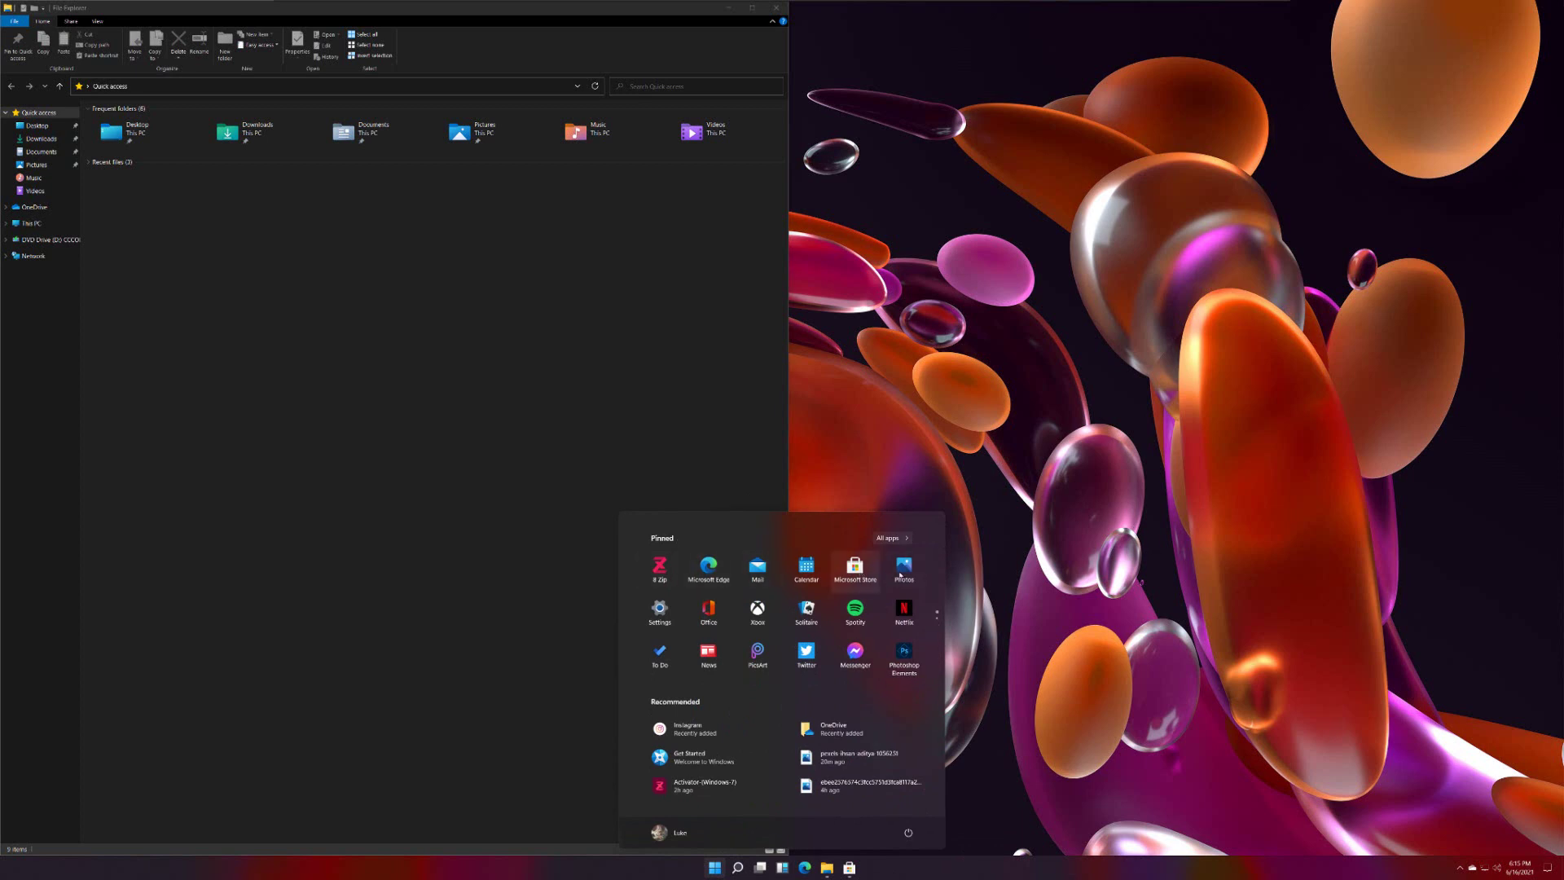
left_click(672, 620)
left_click_drag(1083, 322, 1222, 230)
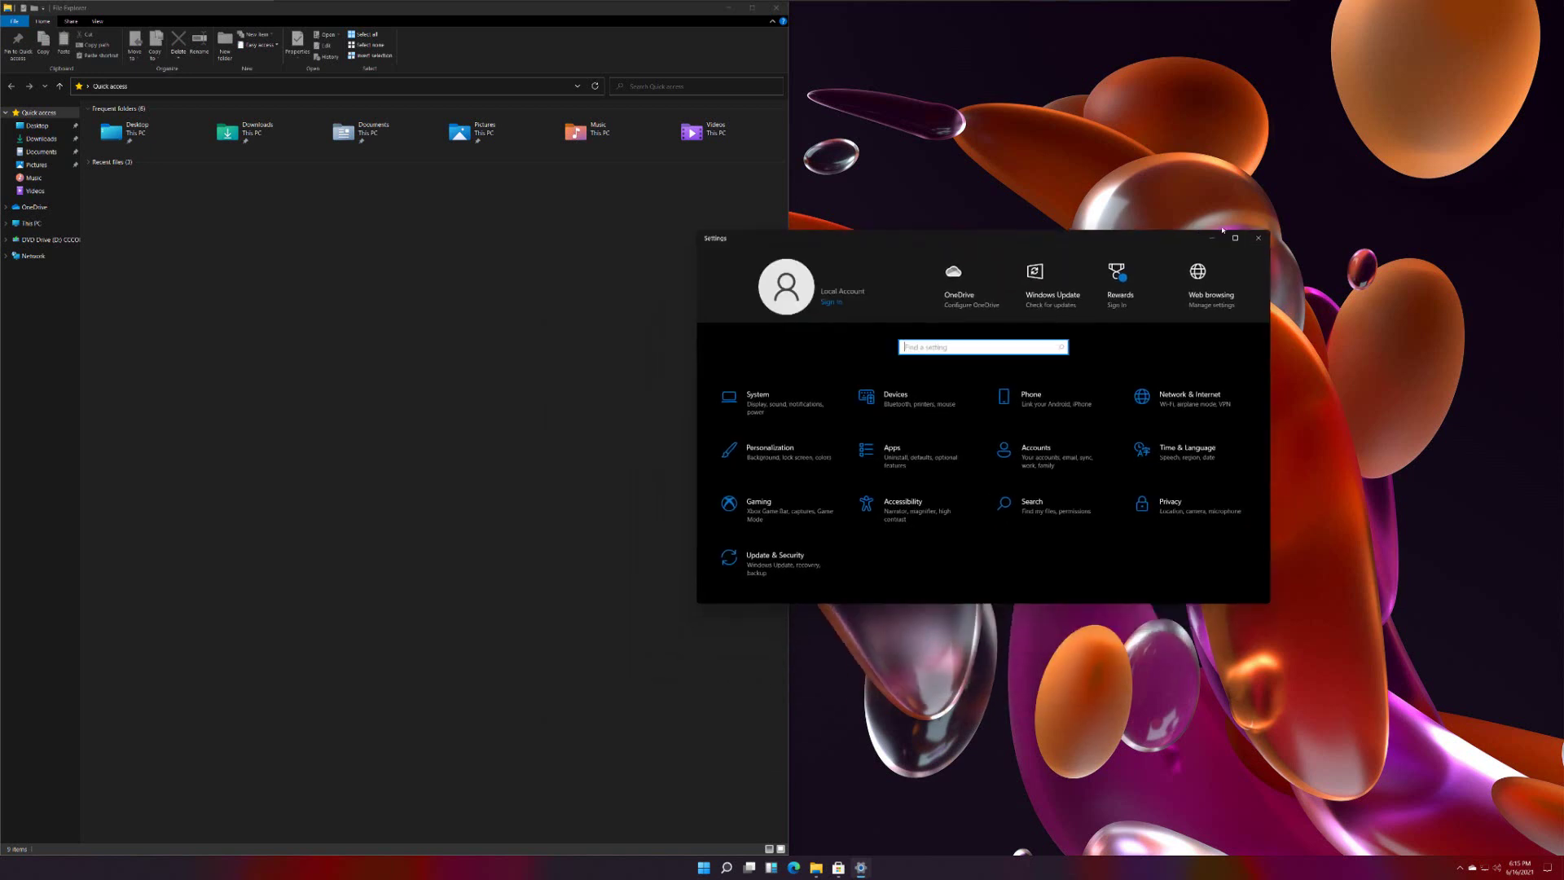
Using the four-quadrant snap layout, place Settings in the upper-right quarter, File Explorer in the upper-left and Microsoft Store in the lower-left
mouse_move(1236, 238)
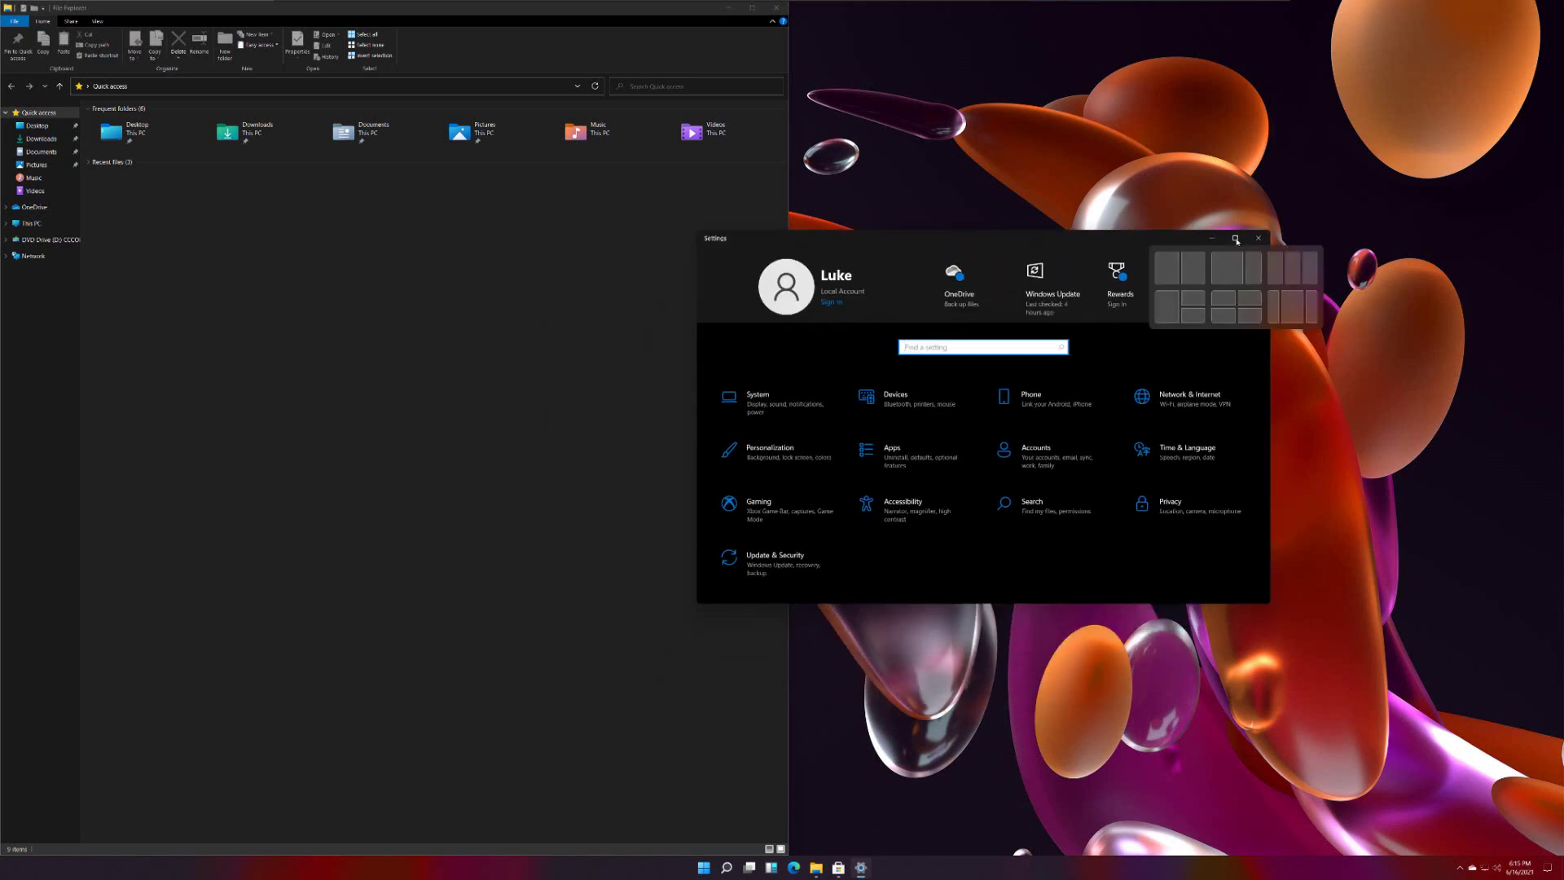
left_click(1248, 297)
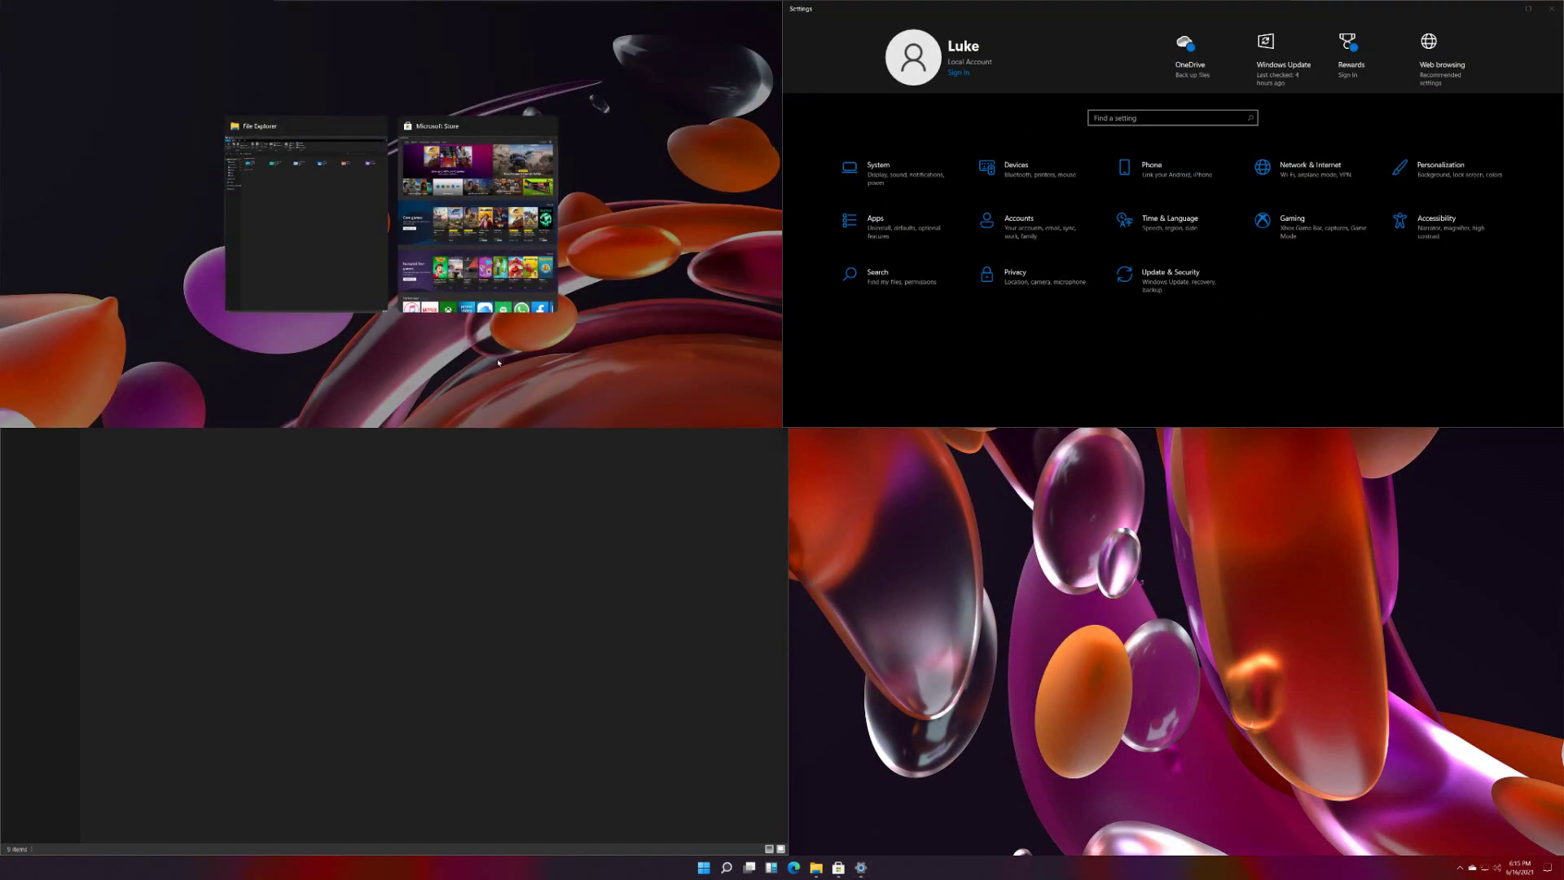
left_click(341, 184)
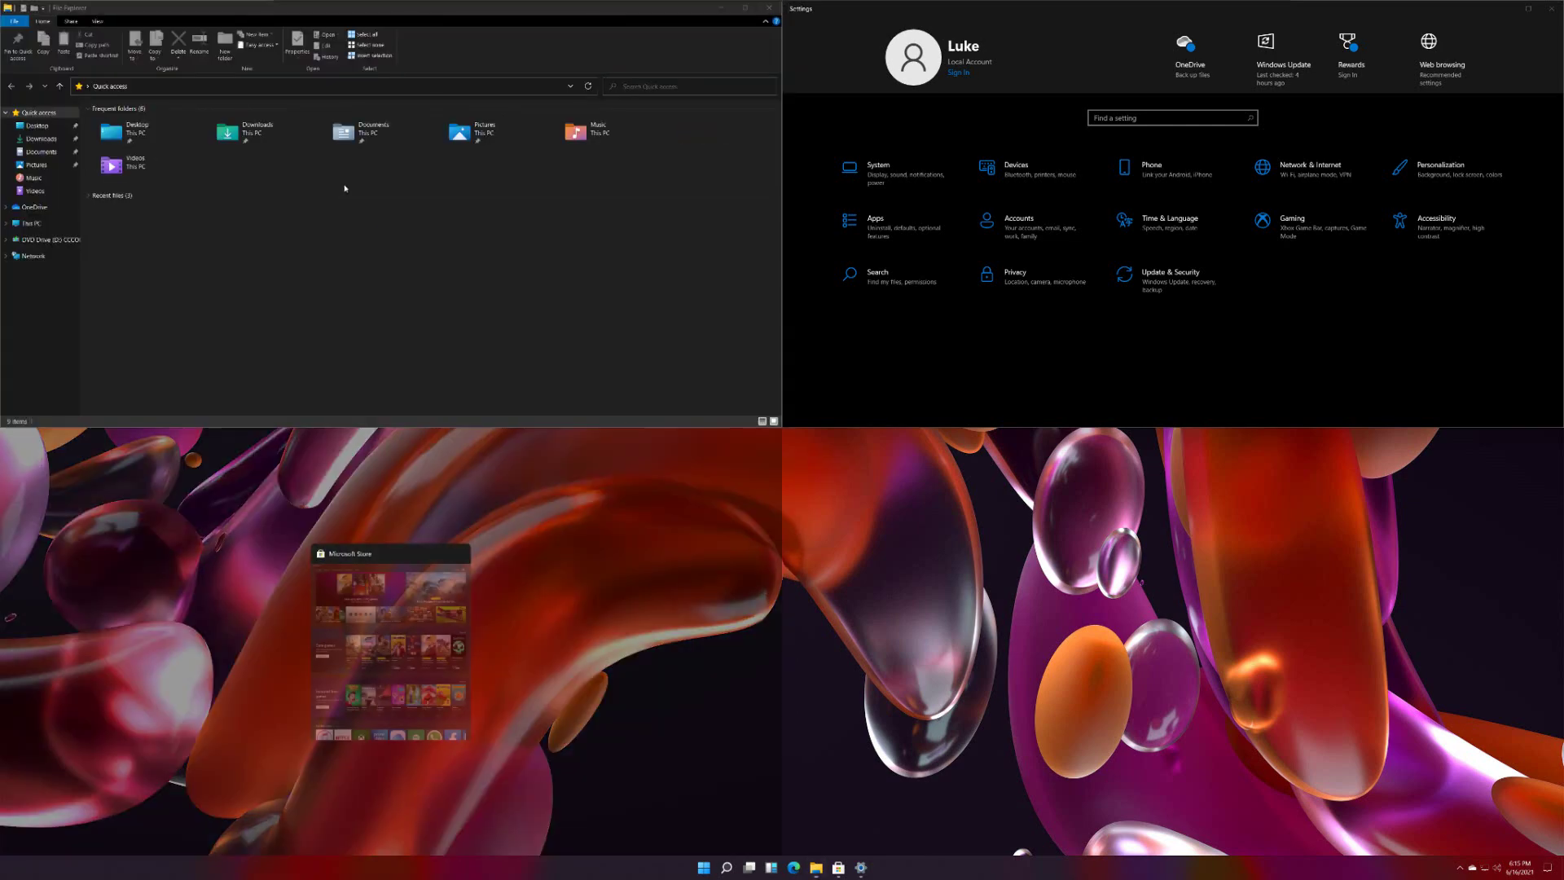
left_click(366, 604)
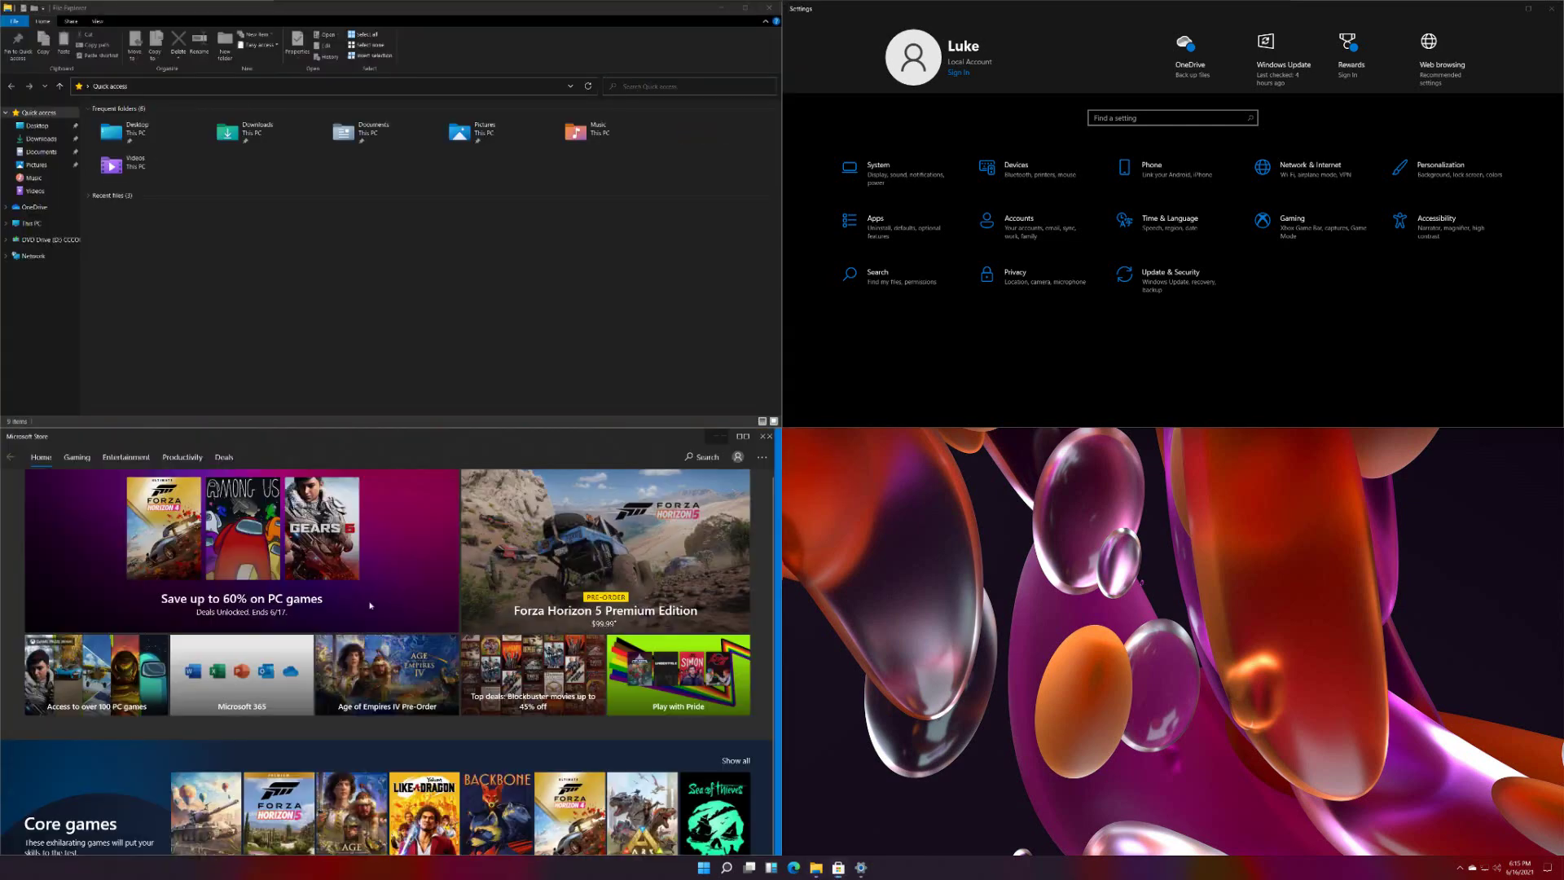